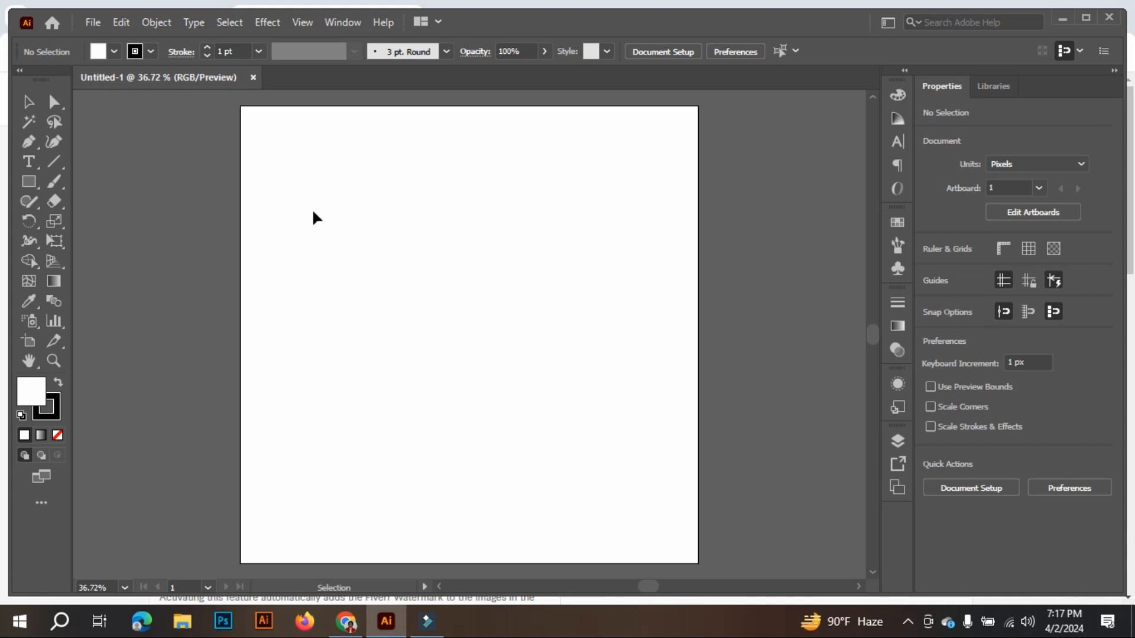
Step: Draw a straight-segmented Pen path from about X 339, Y 167 px down, across the lower artboard and up near its right edge
{"action": "left_click", "coordinate": [34, 147]}
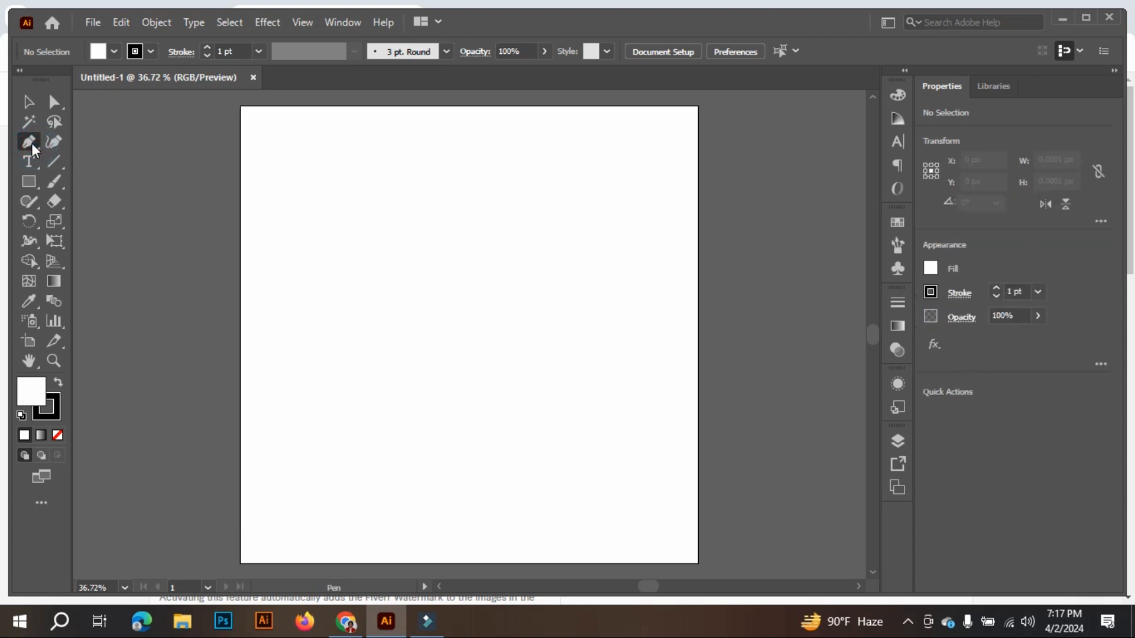
{"action": "left_click", "coordinate": [32, 143]}
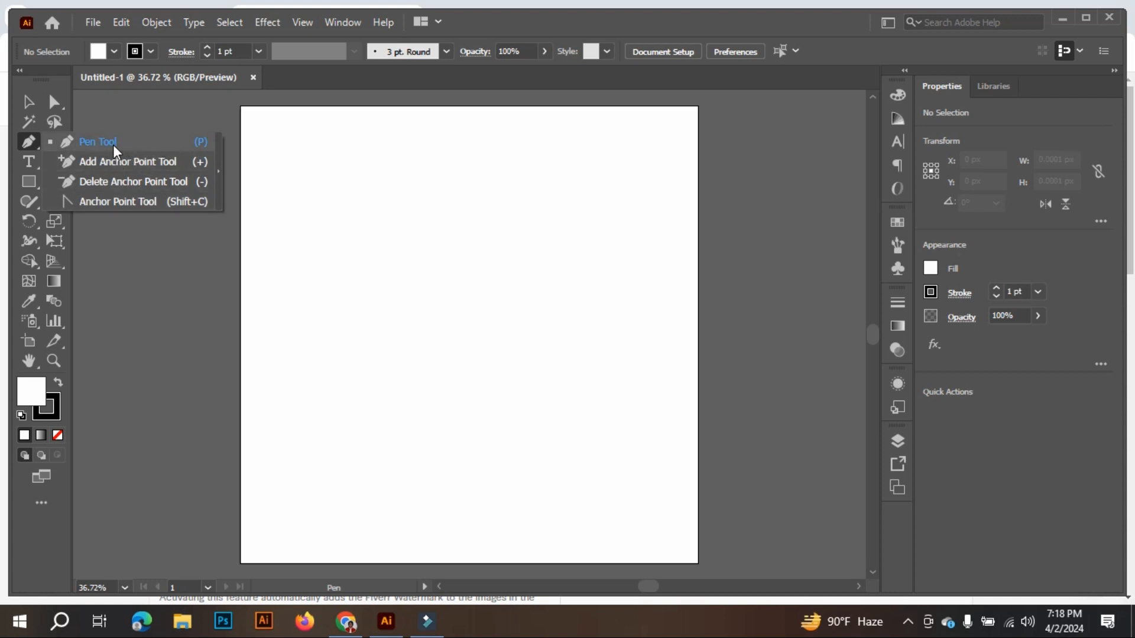
{"action": "left_click", "coordinate": [91, 142]}
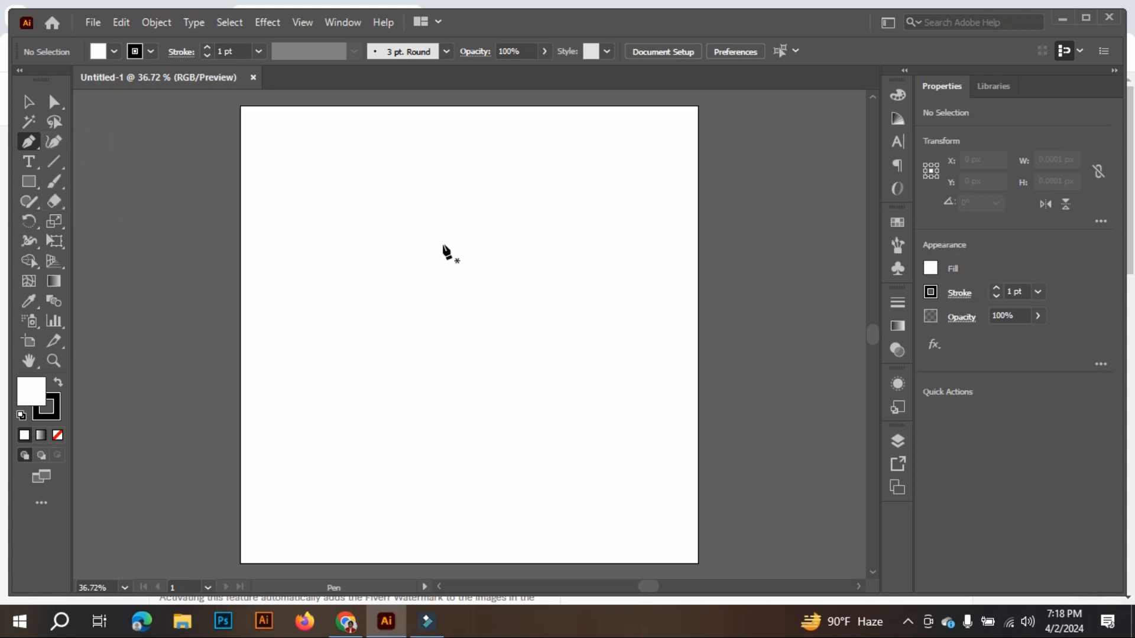
{"action": "key", "text": "Caps_Lock"}
{"action": "key", "text": "Caps_Lock"}
{"action": "key", "text": "Caps_Lock"}
{"action": "left_click", "coordinate": [384, 176]}
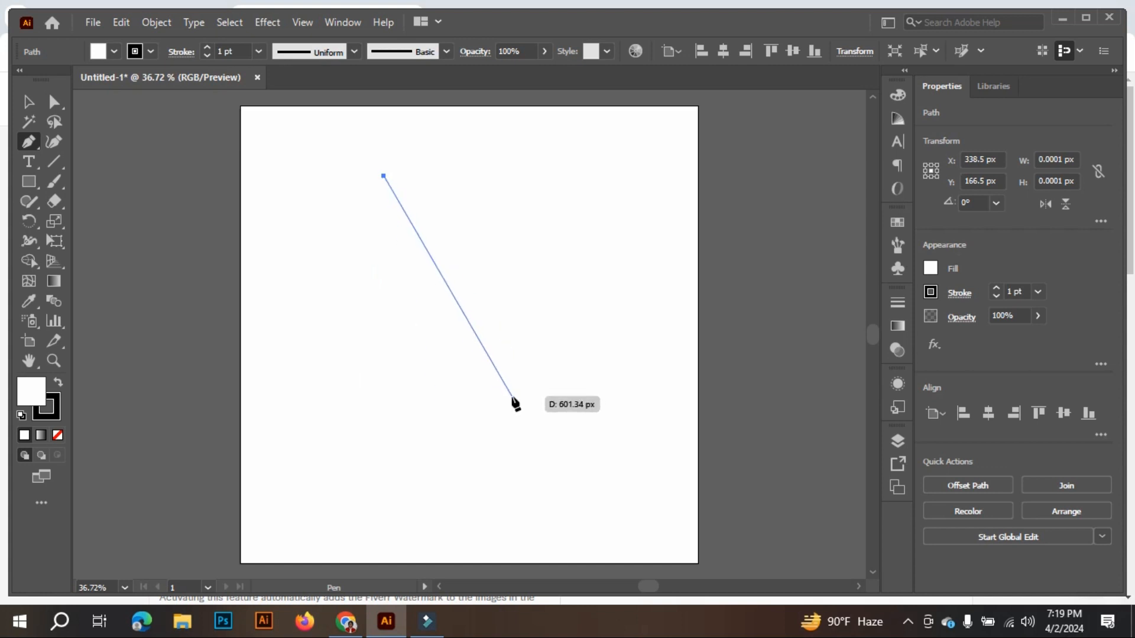
{"action": "left_click", "coordinate": [389, 340]}
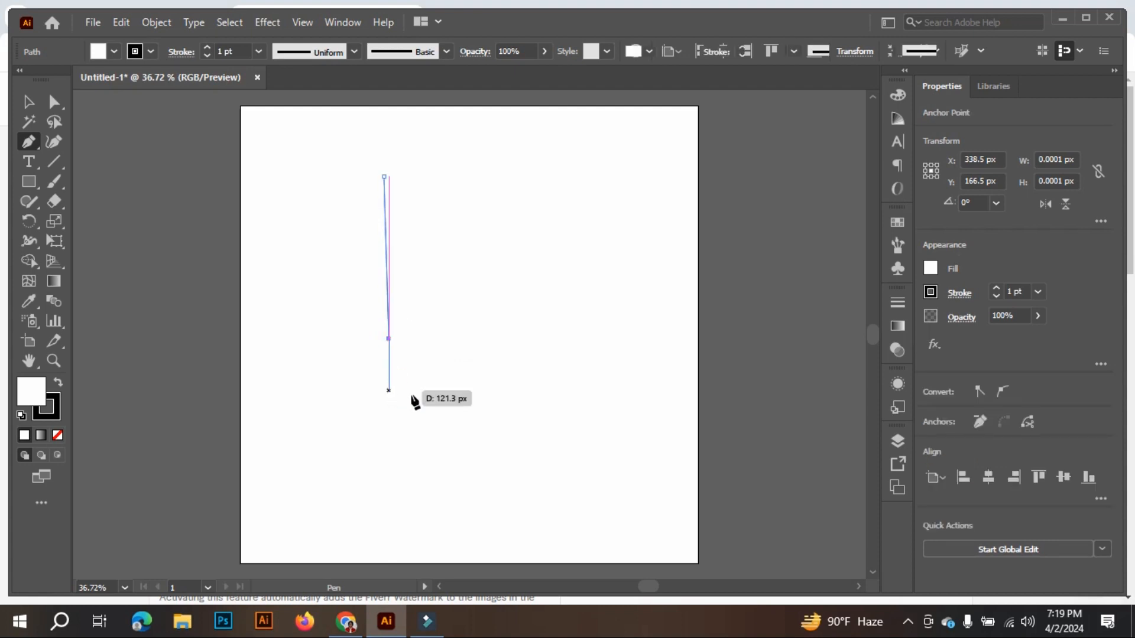
{"action": "left_click", "coordinate": [494, 422]}
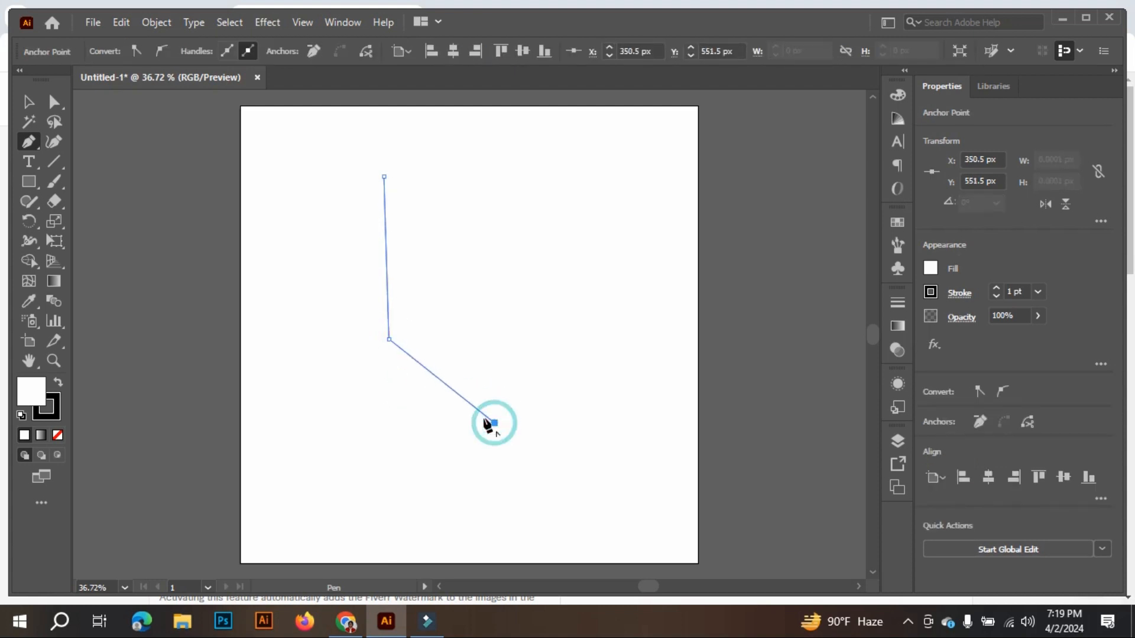
{"action": "left_click", "coordinate": [663, 405]}
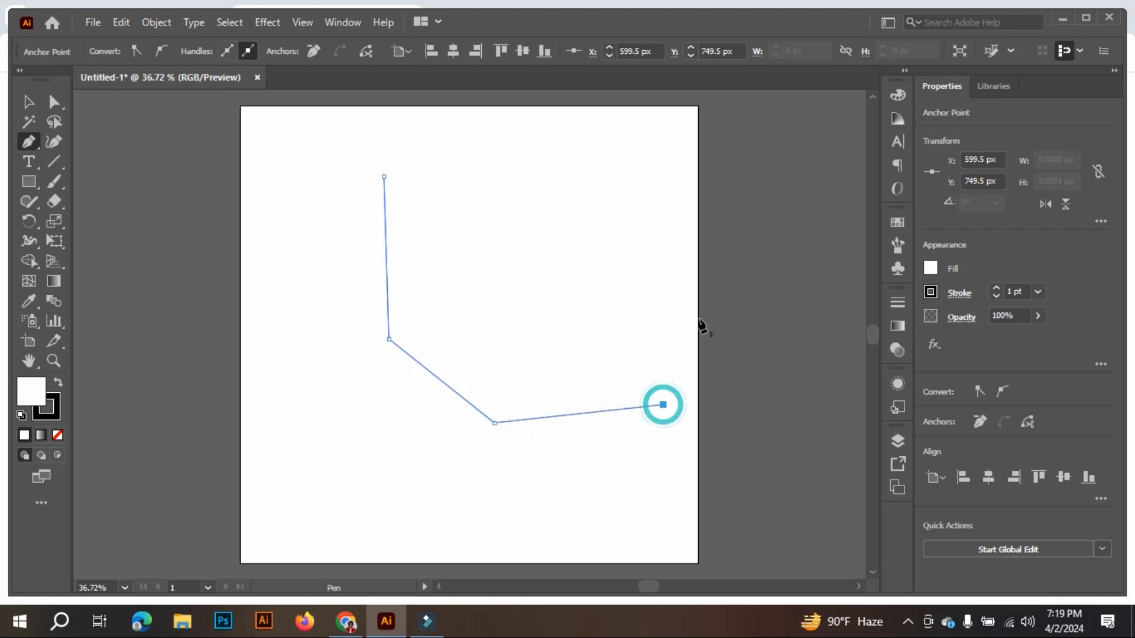
{"action": "left_click", "coordinate": [689, 279]}
Step: Continue the path back over the upper side with stepped and angled straight segments, and close it at its starting anchor
{"action": "left_click", "coordinate": [583, 299]}
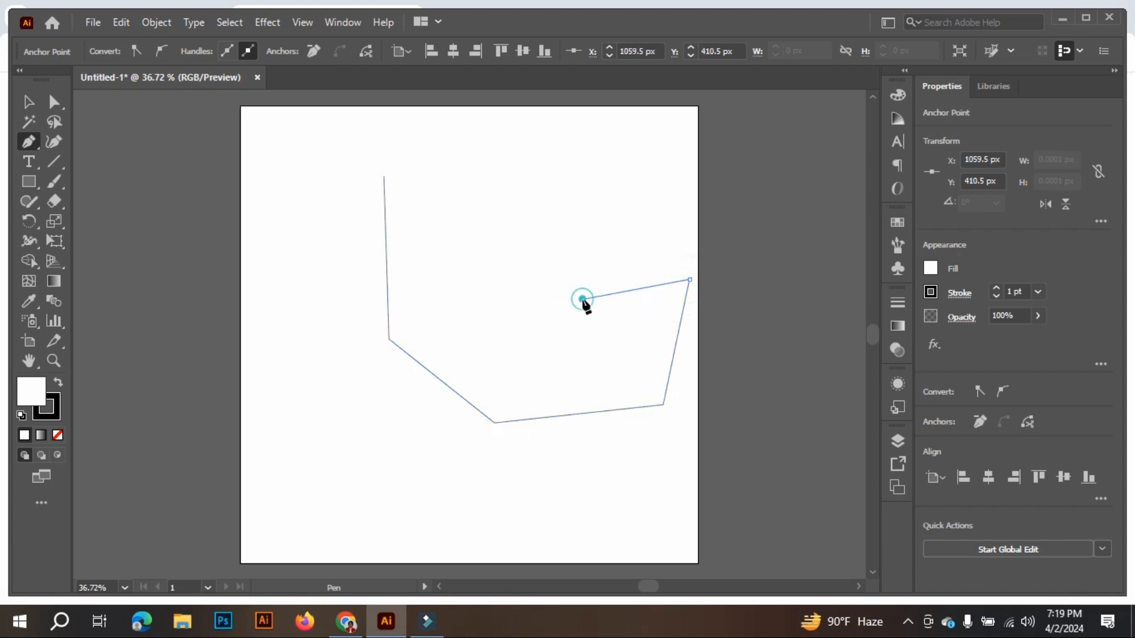
{"action": "left_click", "coordinate": [582, 205]}
{"action": "left_click", "coordinate": [512, 220]}
{"action": "left_click", "coordinate": [444, 227]}
{"action": "left_click", "coordinate": [442, 170]}
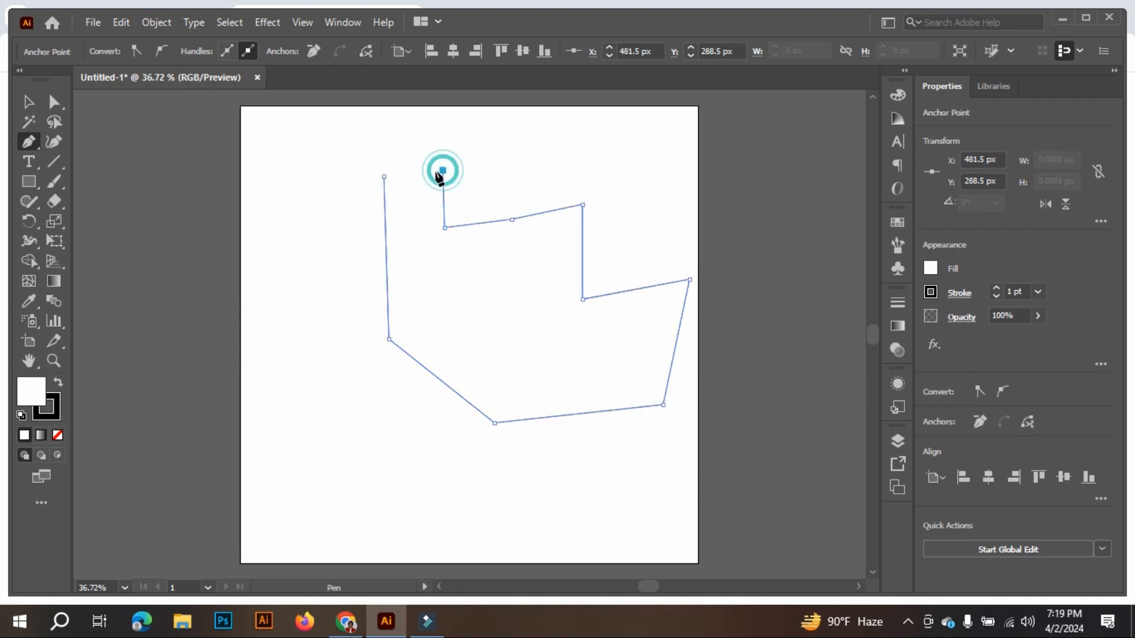
{"action": "left_click", "coordinate": [399, 128]}
{"action": "left_click", "coordinate": [356, 128]}
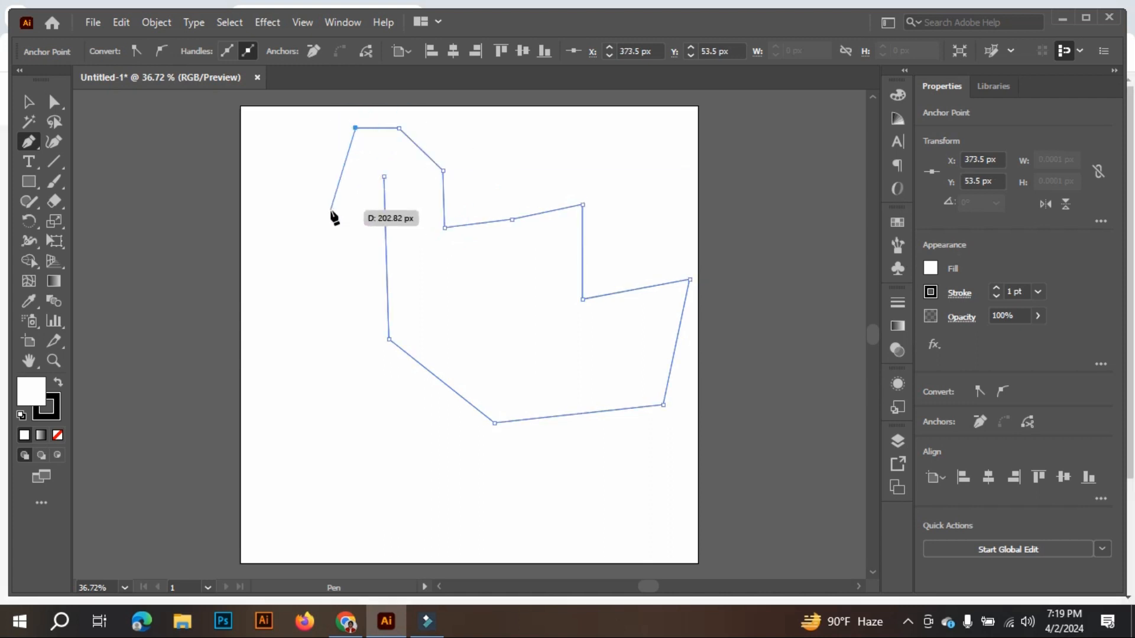
{"action": "left_click", "coordinate": [330, 209]}
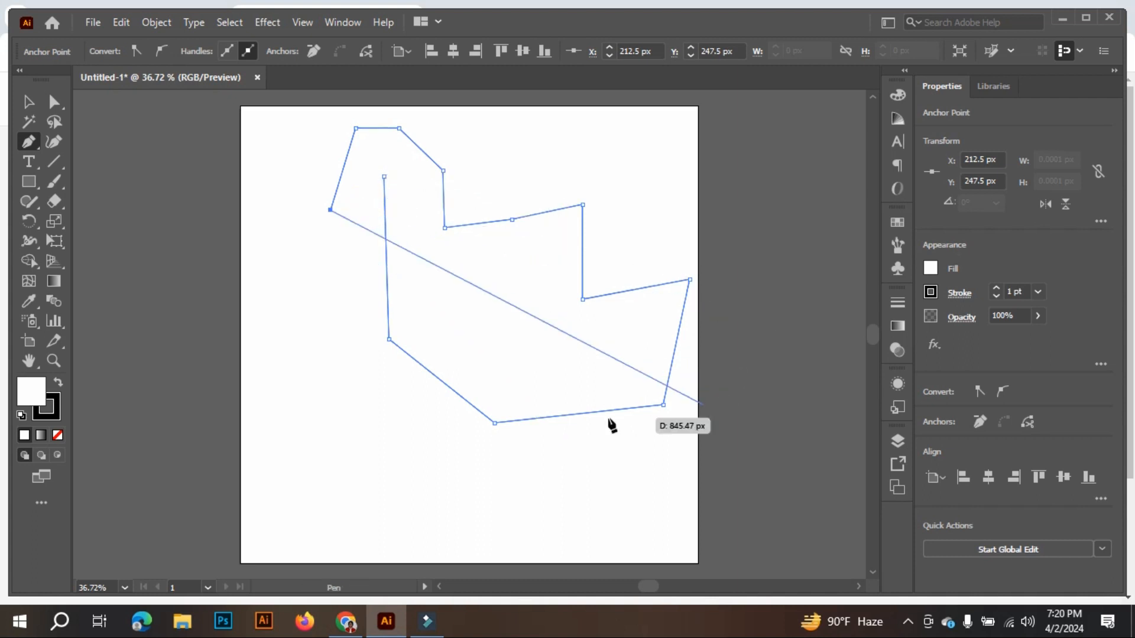
{"action": "left_click", "coordinate": [384, 175]}
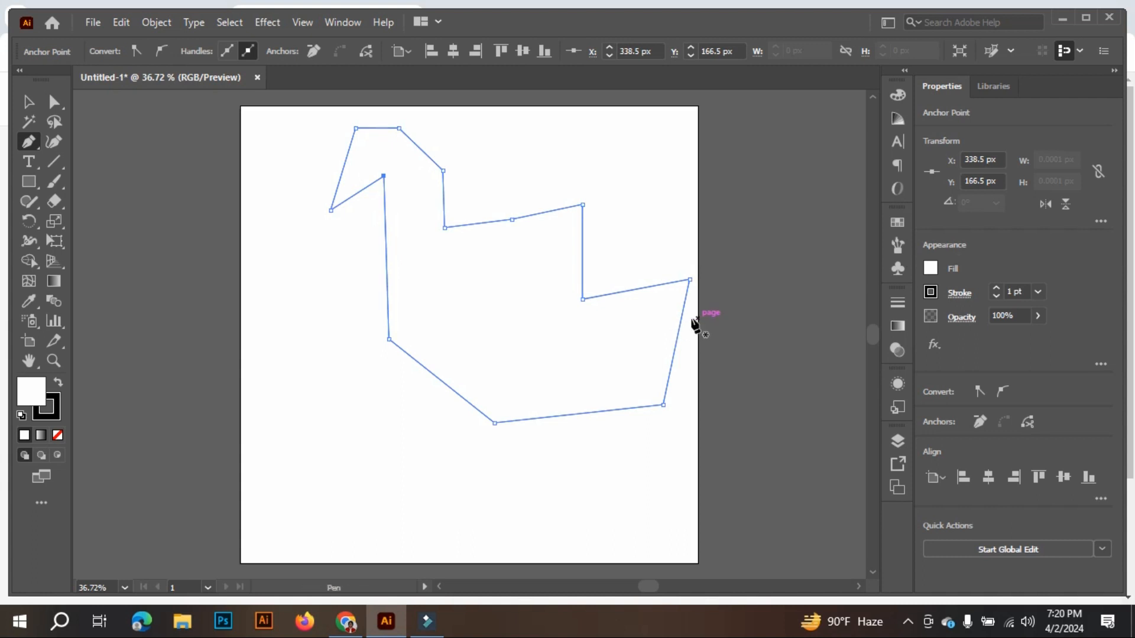
Step: Undo the path's closing segment and remove its last two anchor points, leaving the path open
{"action": "key", "text": "ctrl"}
{"action": "key", "text": "ctrl+z"}
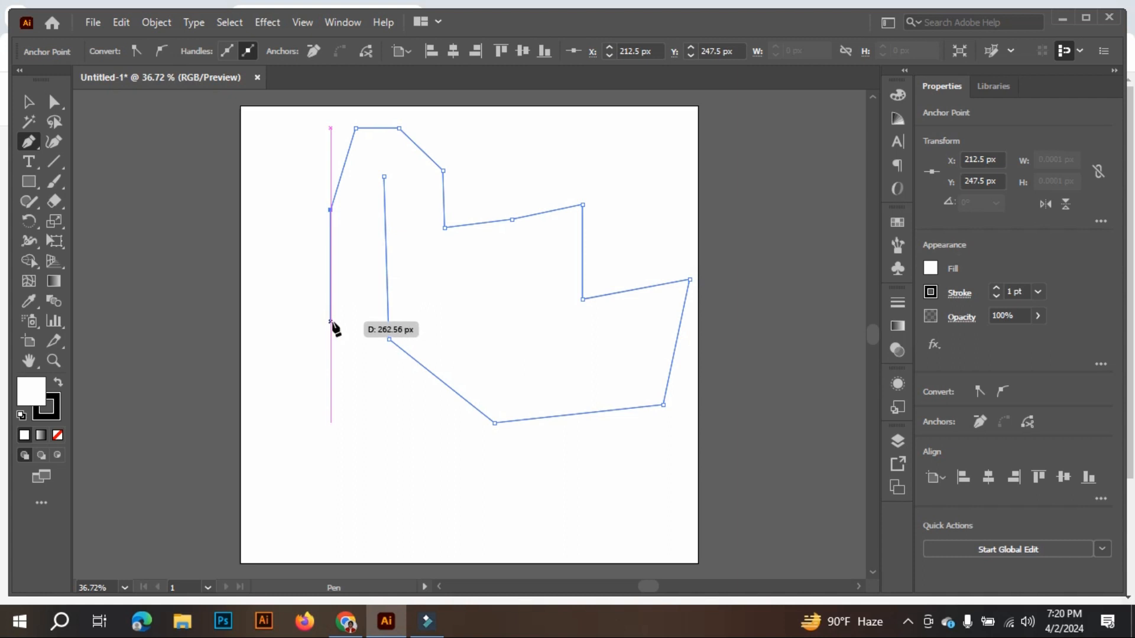
{"action": "key", "text": "Escape"}
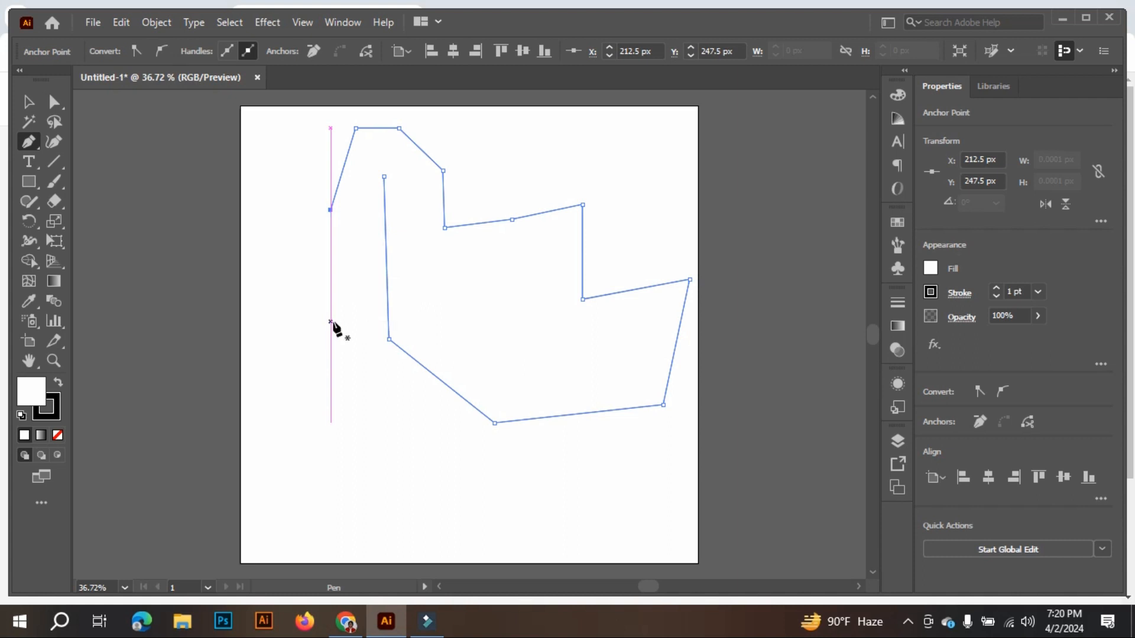
{"action": "left_click", "coordinate": [30, 104]}
{"action": "left_click_drag", "start_coordinate": [253, 137], "coordinate": [540, 215]}
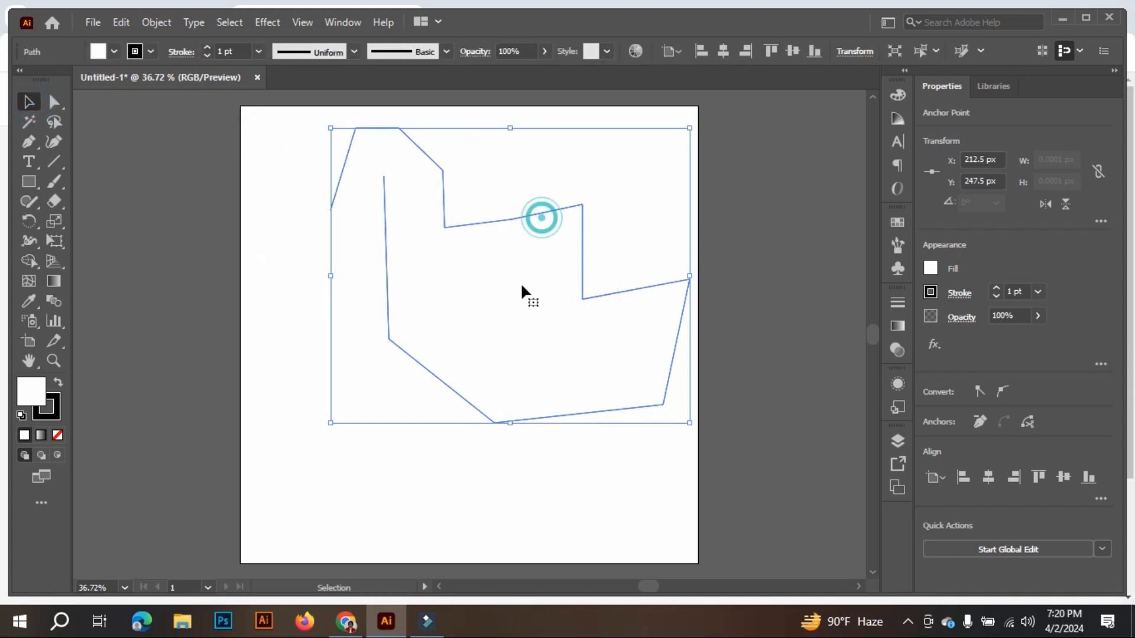
{"action": "key", "text": "ctrl+z"}
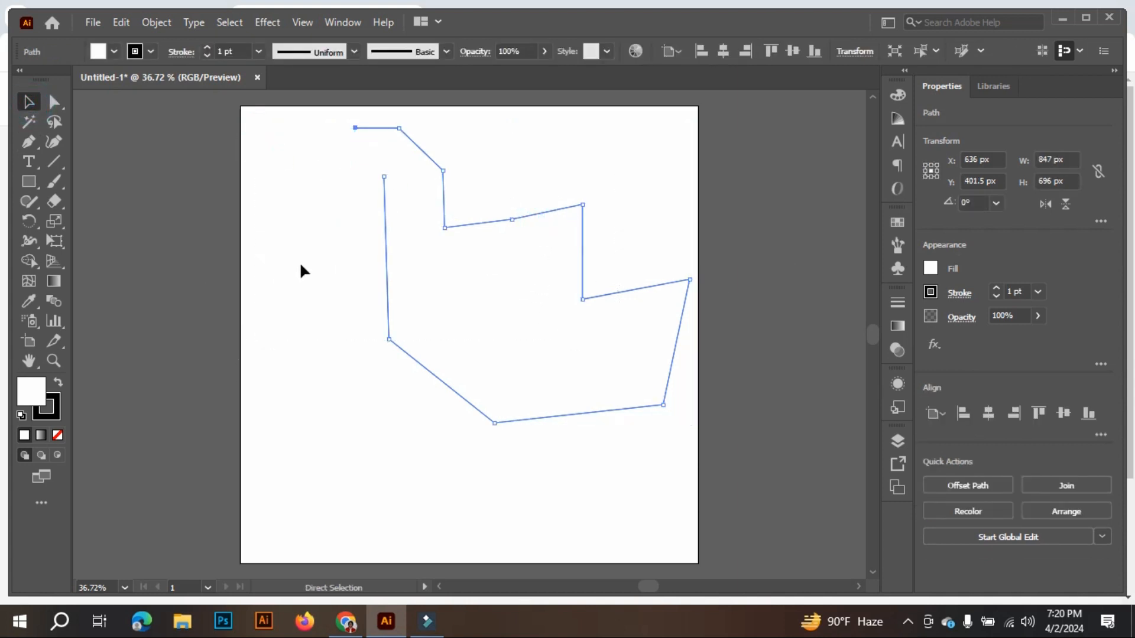
{"action": "key", "text": "ctrl+z"}
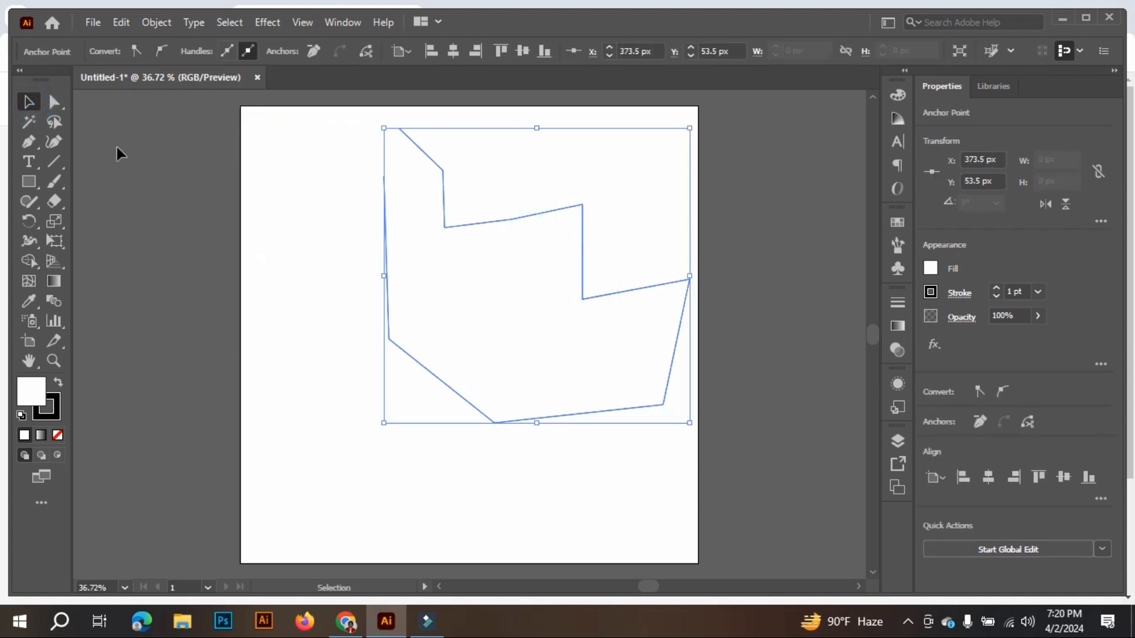
Step: Resume the open path from its upper end anchor with the Pen tool and close it at the starting anchor
{"action": "left_click", "coordinate": [33, 150]}
{"action": "left_click", "coordinate": [399, 128]}
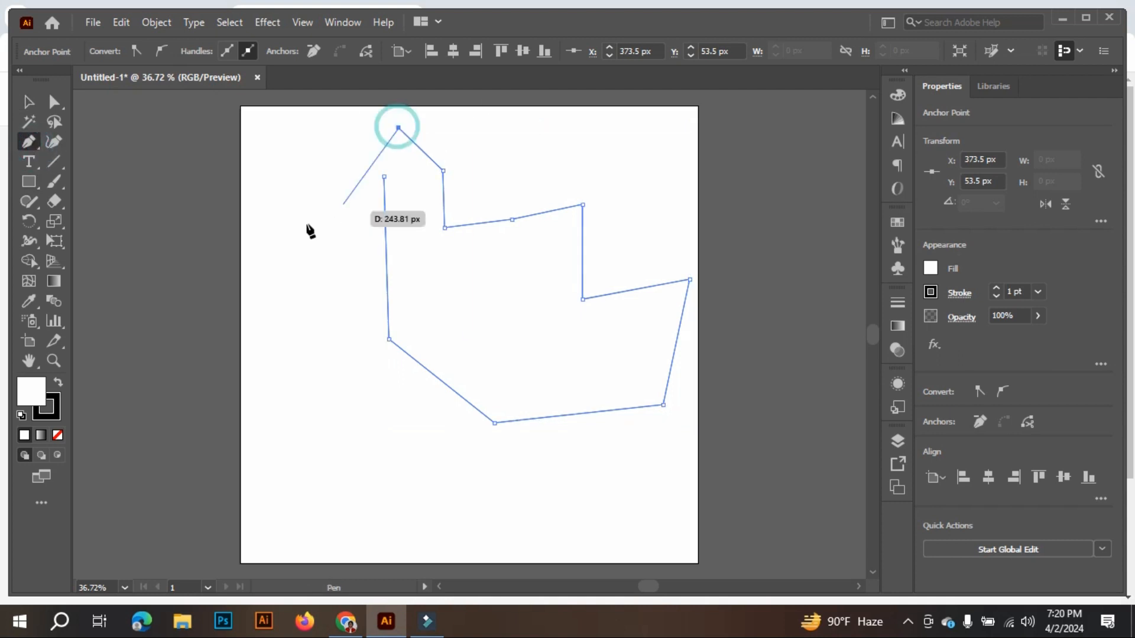
{"action": "left_click", "coordinate": [384, 176]}
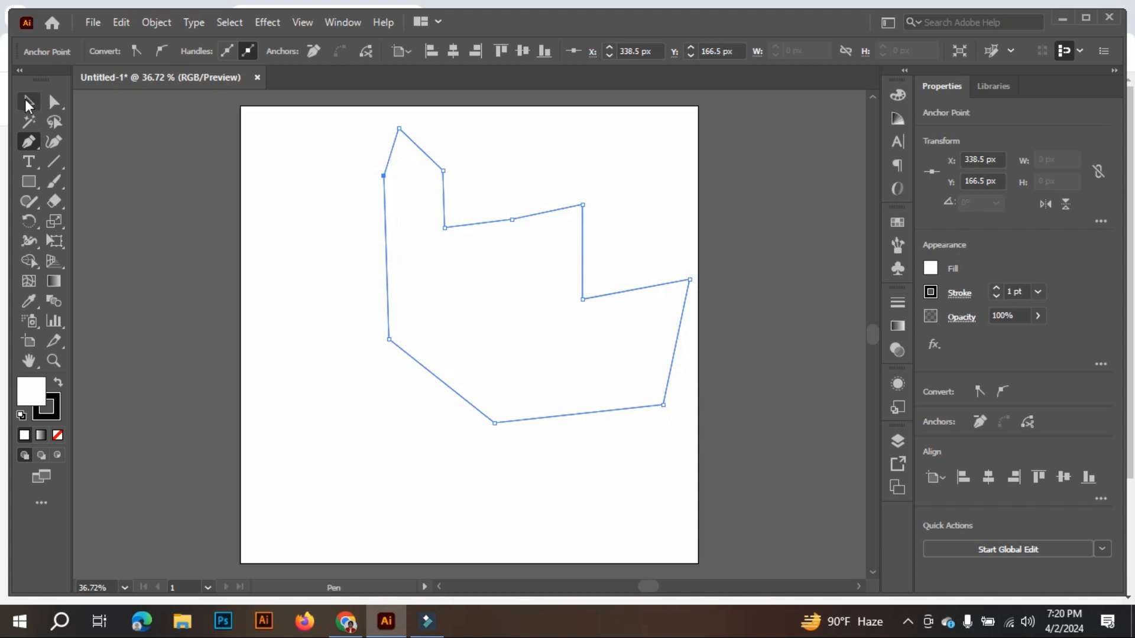
Step: Select the closed shape and move it around the artboard as one filled object
{"action": "left_click", "coordinate": [27, 104]}
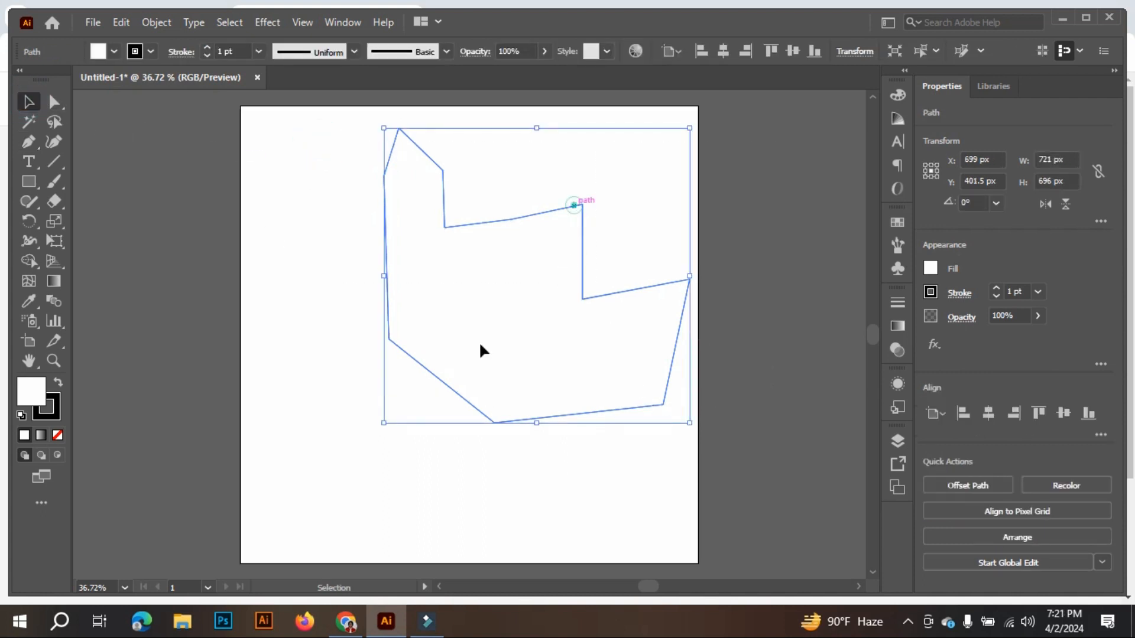
{"action": "left_click_drag", "start_coordinate": [608, 320], "coordinate": [749, 305]}
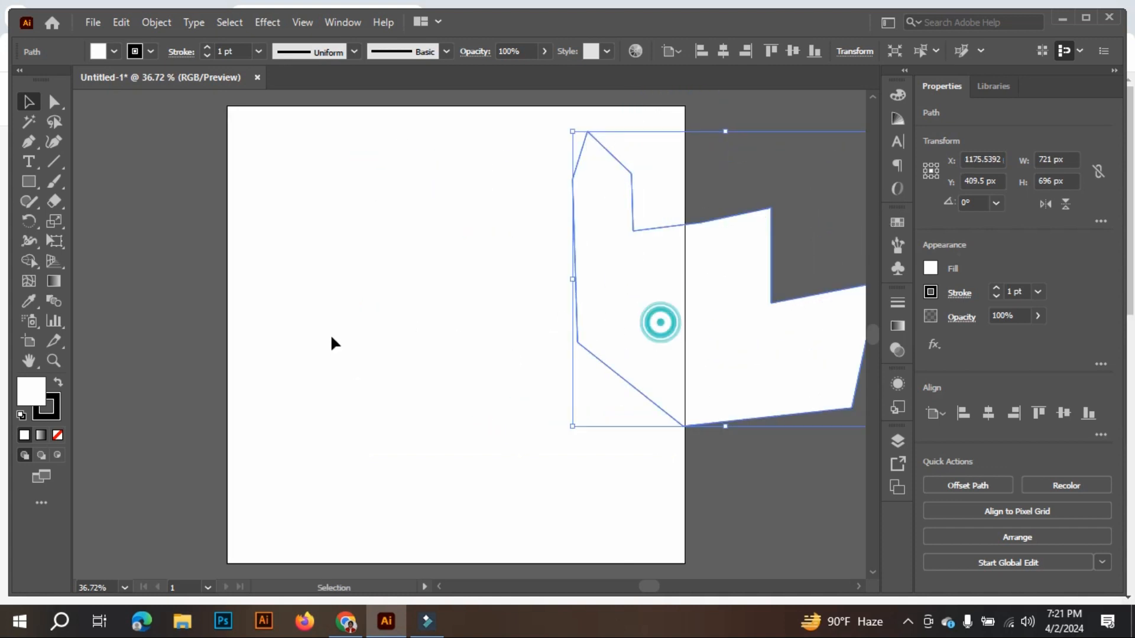
{"action": "left_click_drag", "start_coordinate": [331, 337], "coordinate": [493, 332]}
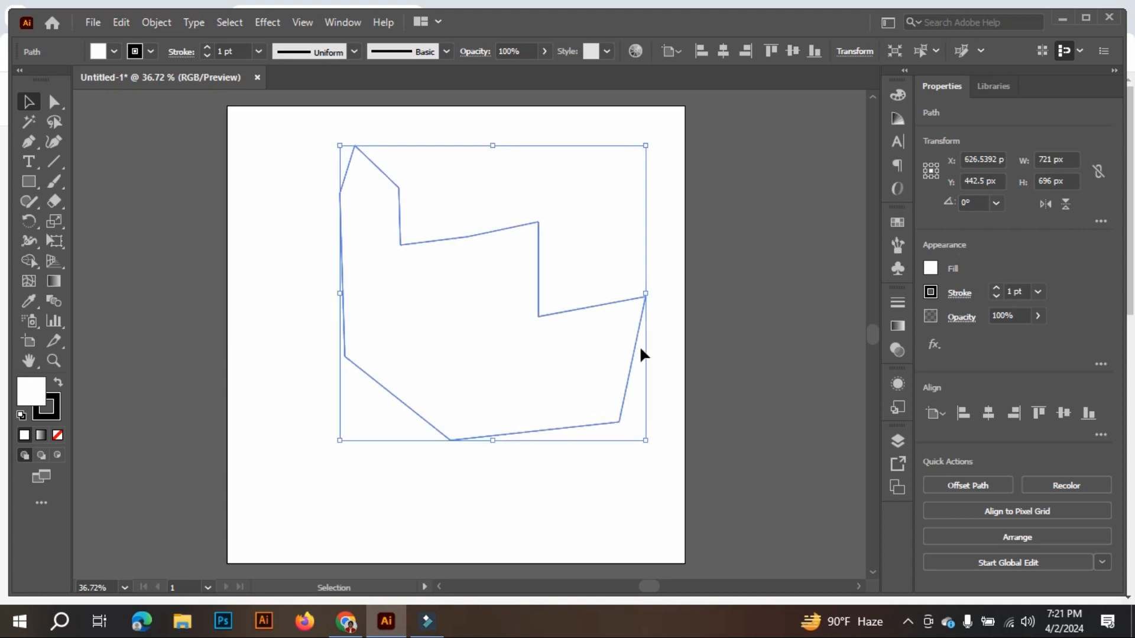
Step: Undo the shape's moves and its closing segment with the Pen tool active
{"action": "left_click", "coordinate": [34, 140]}
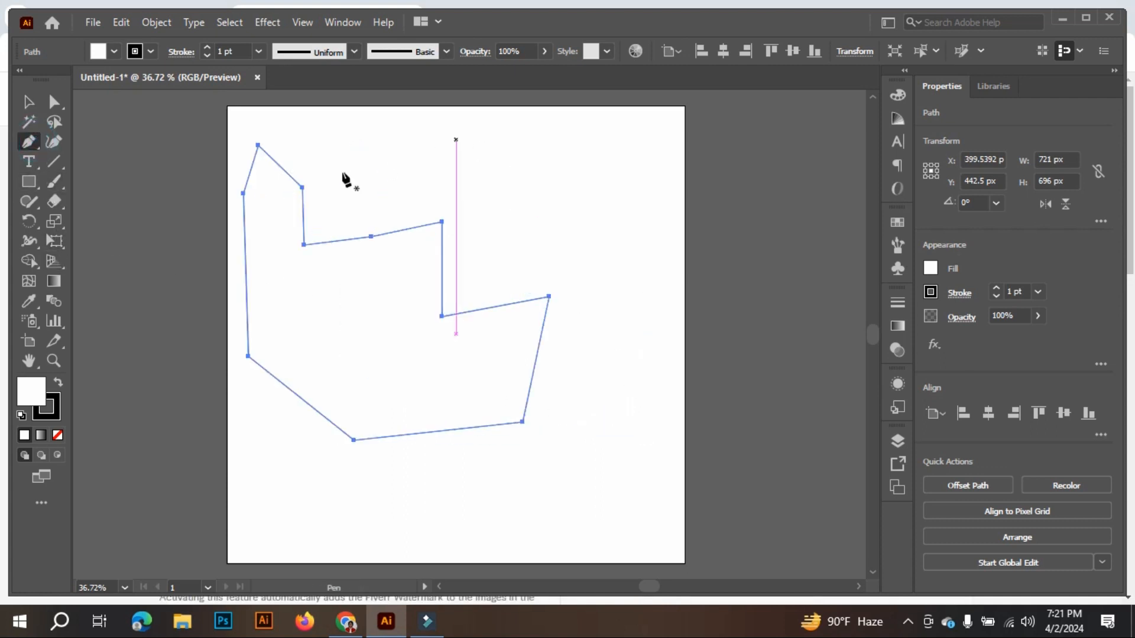
{"action": "key", "text": "ctrl+z"}
{"action": "key", "text": "ctrl+shift+z"}
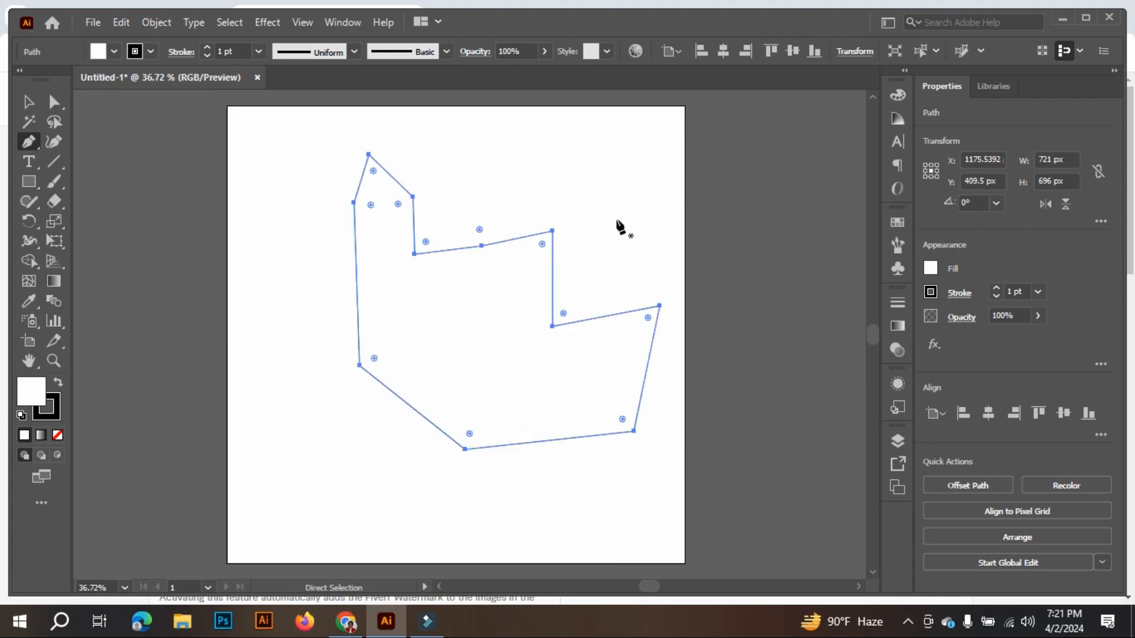
{"action": "key", "text": "ctrl+z"}
{"action": "key", "text": "ctrl+z"}
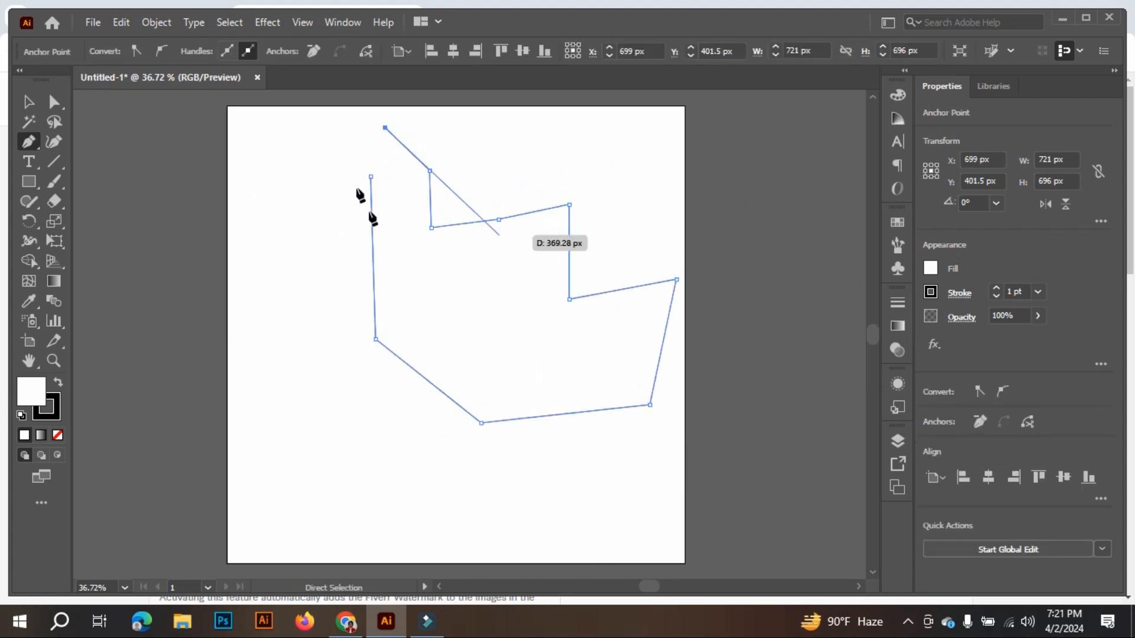
Step: Close the path again at its starting anchor, and delete the finished shape from the artboard
{"action": "left_click", "coordinate": [371, 175]}
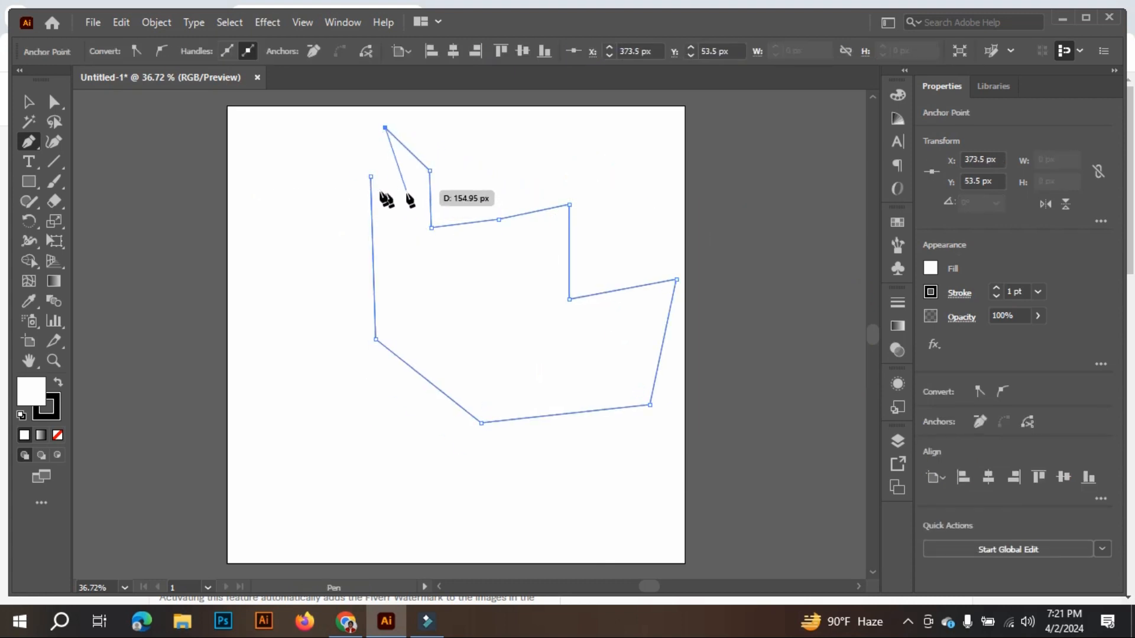
{"action": "left_click", "coordinate": [370, 176]}
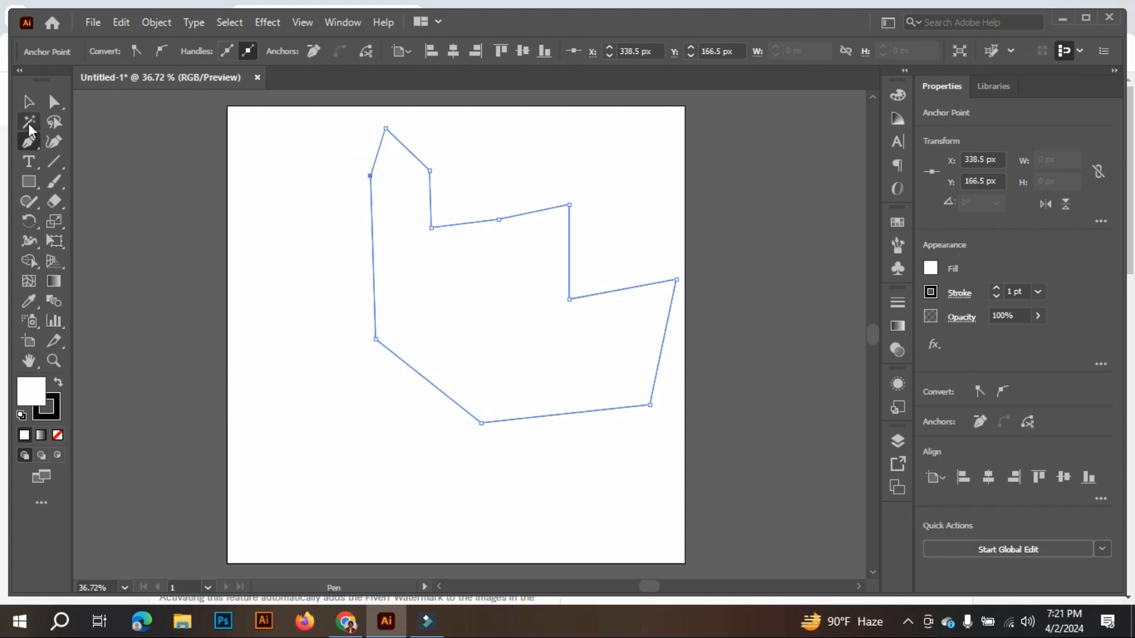
{"action": "left_click", "coordinate": [23, 107]}
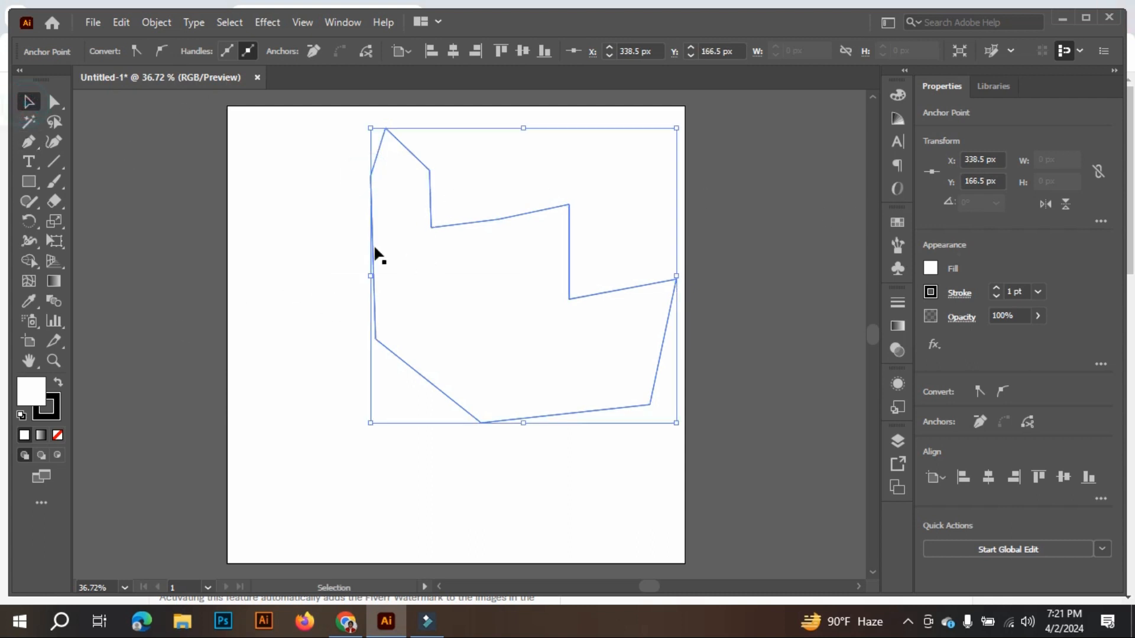
{"action": "left_click", "coordinate": [717, 438]}
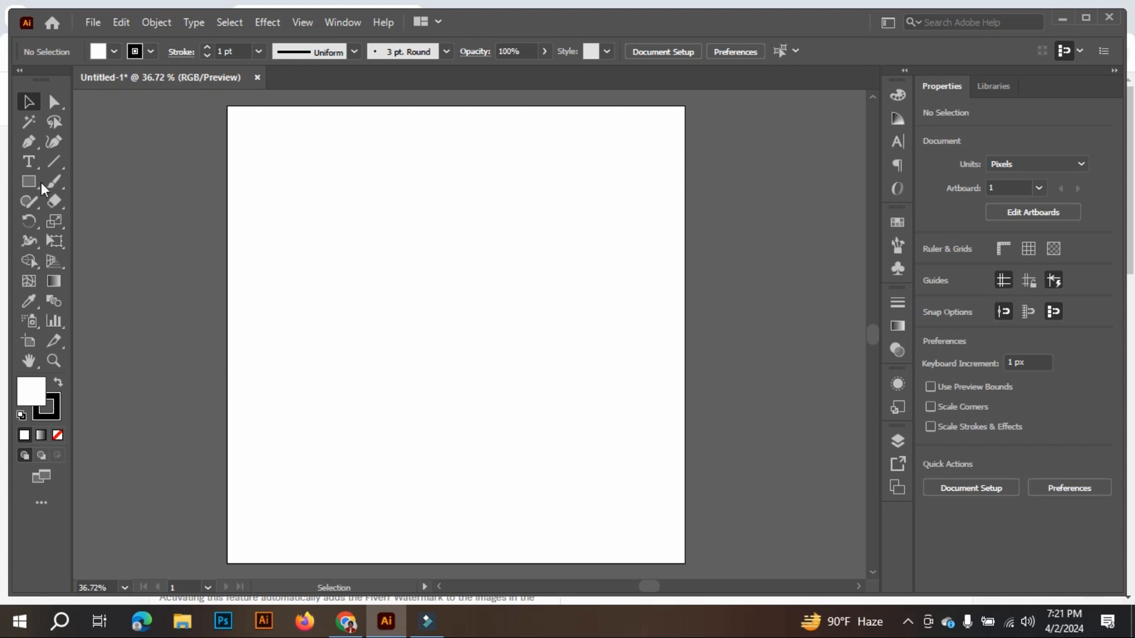
Step: Draw a Pen path with a horizontal segment about 260 px long, followed by an arched curve ending level with it
{"action": "left_click", "coordinate": [27, 143]}
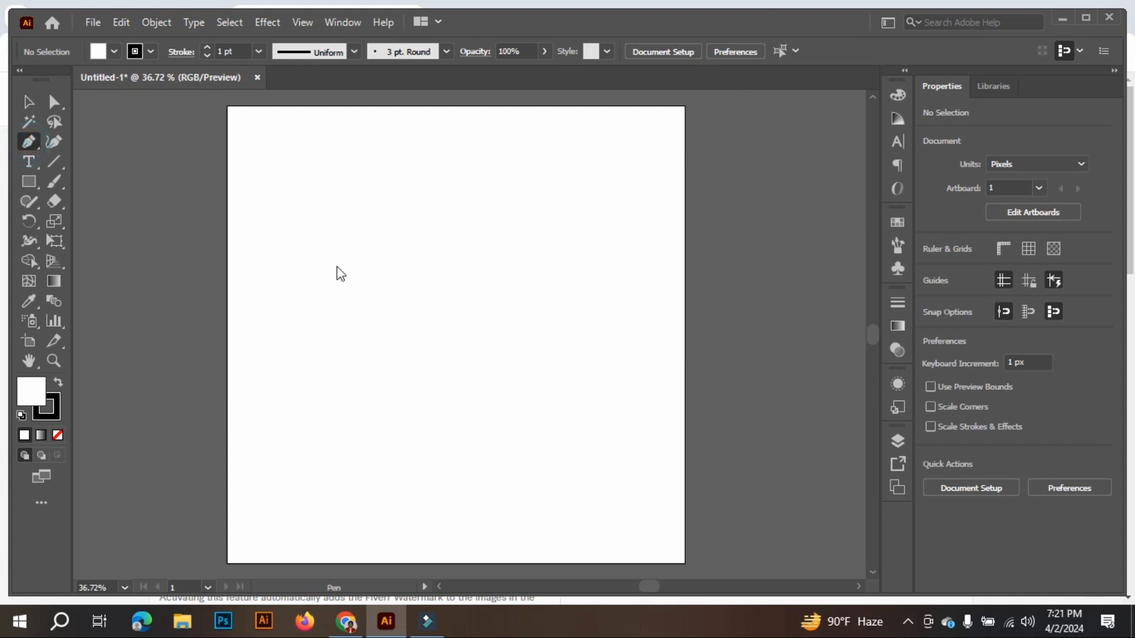
{"action": "left_click", "coordinate": [288, 302]}
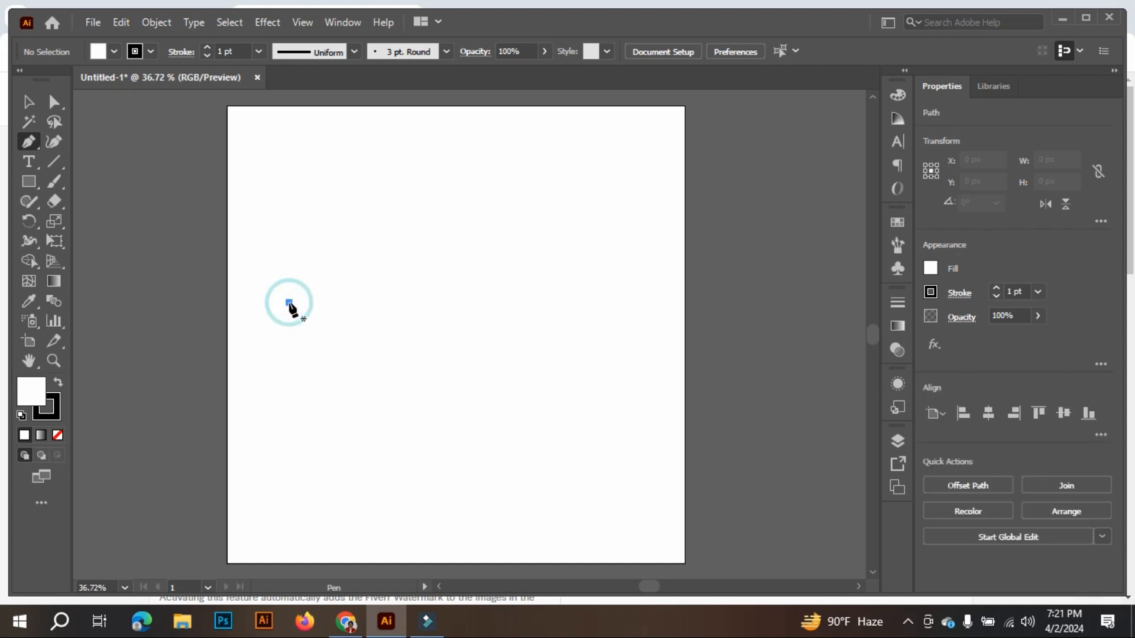
{"action": "left_click", "coordinate": [400, 302]}
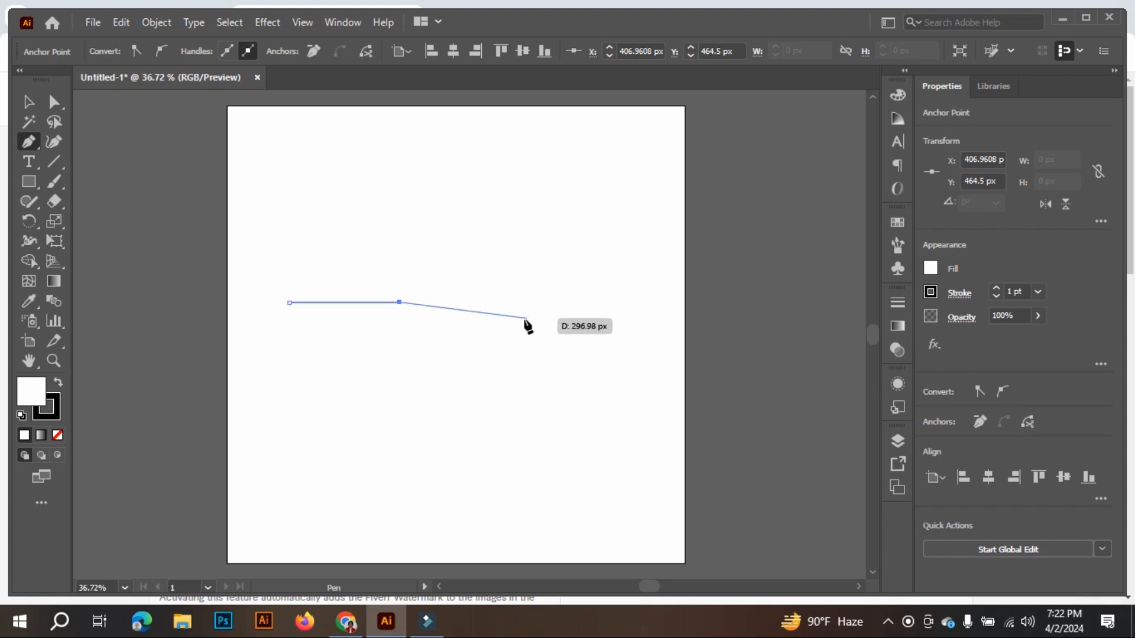
{"action": "left_click_drag", "start_coordinate": [531, 303], "coordinate": [603, 394]}
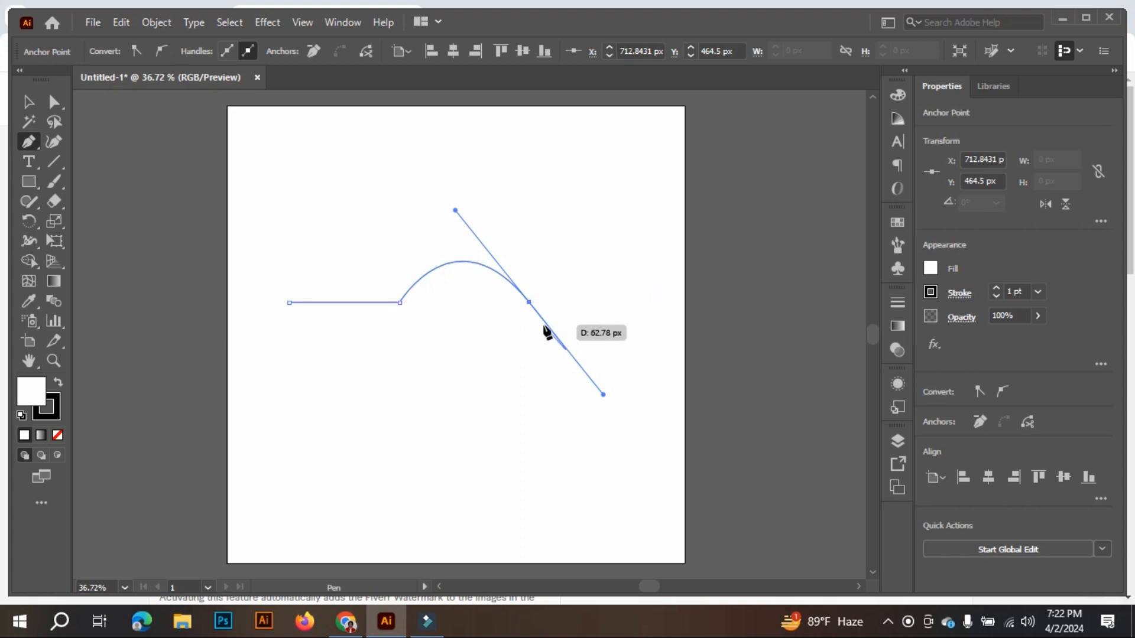
Step: Undo the curve, the straight segment and the starting anchor to clear the artboard
{"action": "key", "text": "ctrl+z"}
{"action": "key", "text": "ctrl+z"}
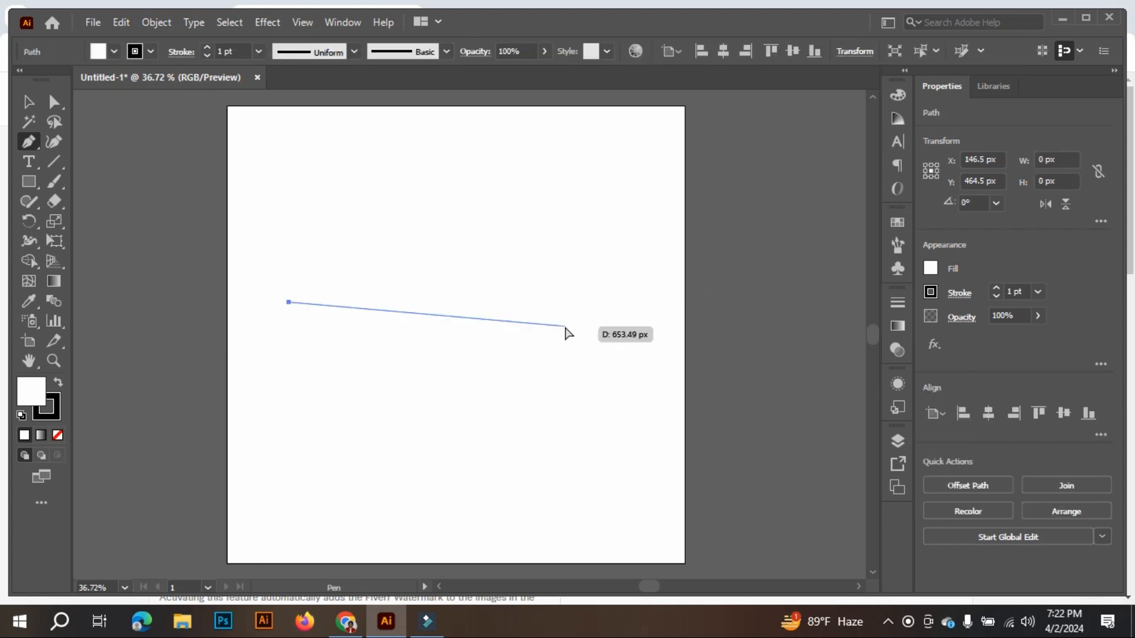
{"action": "key", "text": "ctrl+z"}
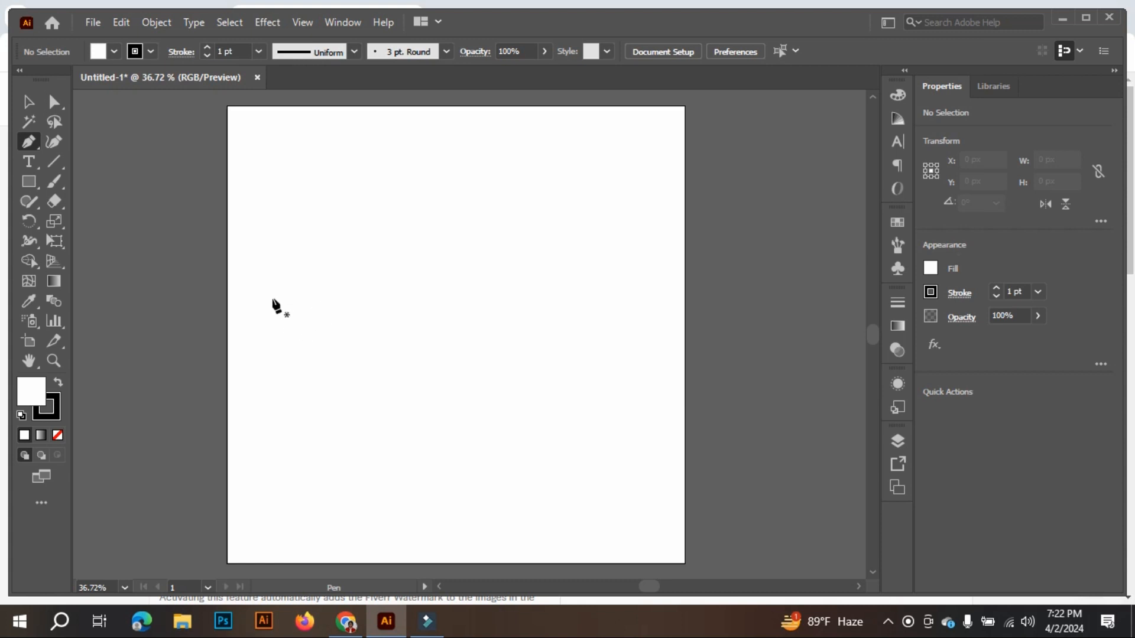
Step: Draw a Pen path with a horizontal segment about 247 px long, followed by an arched curve ending level about 278 px further
{"action": "left_click", "coordinate": [274, 298]}
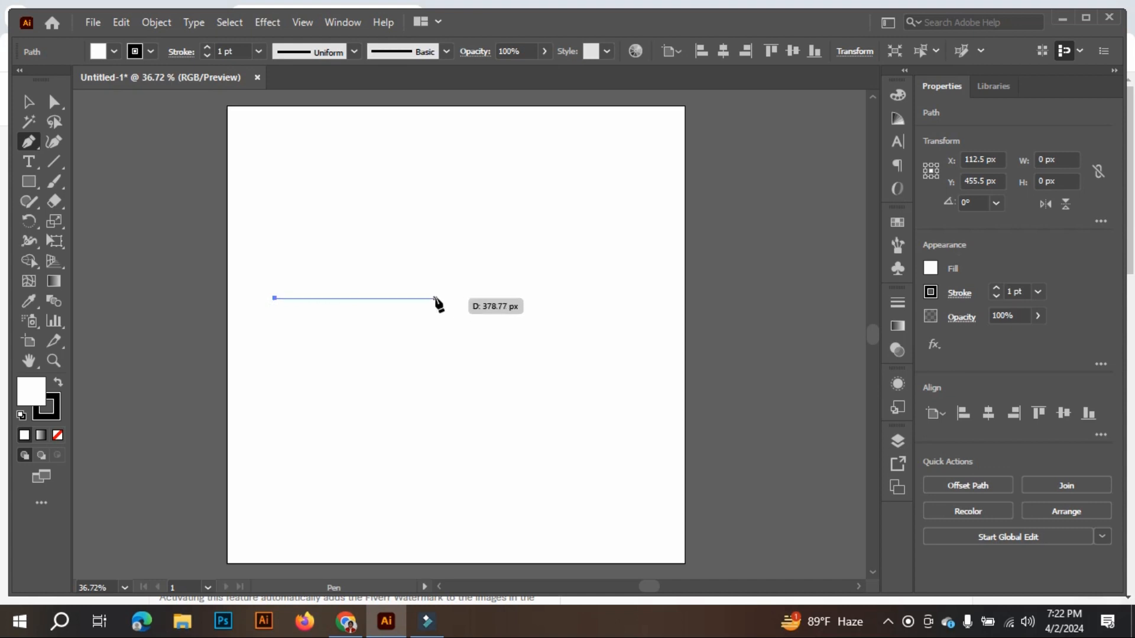
{"action": "left_click", "coordinate": [380, 299]}
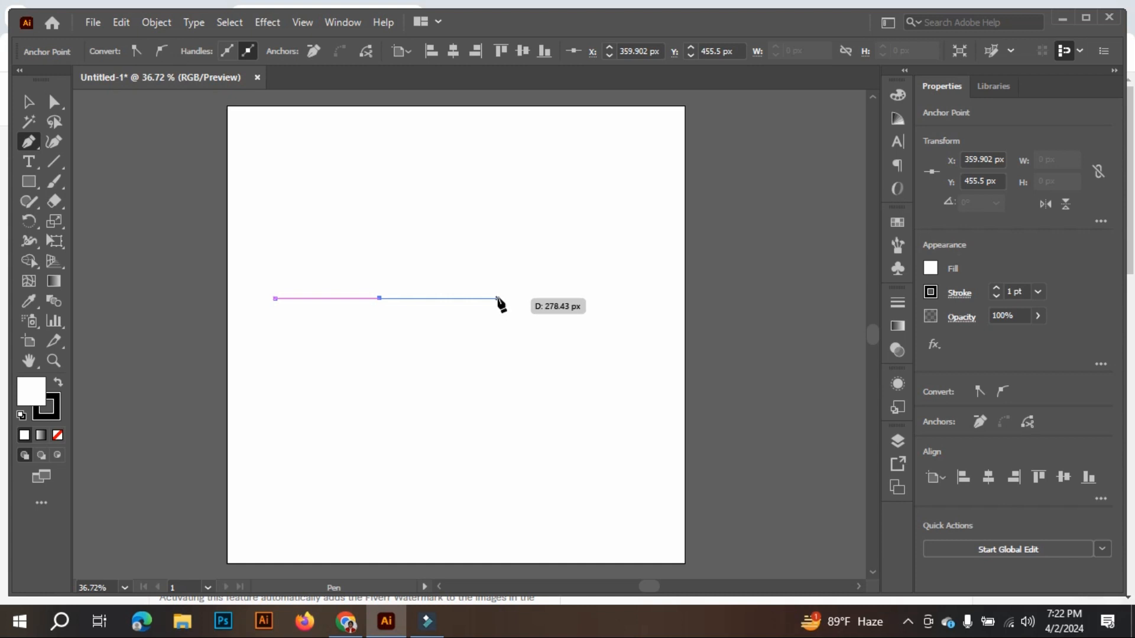
{"action": "left_click", "coordinate": [497, 299]}
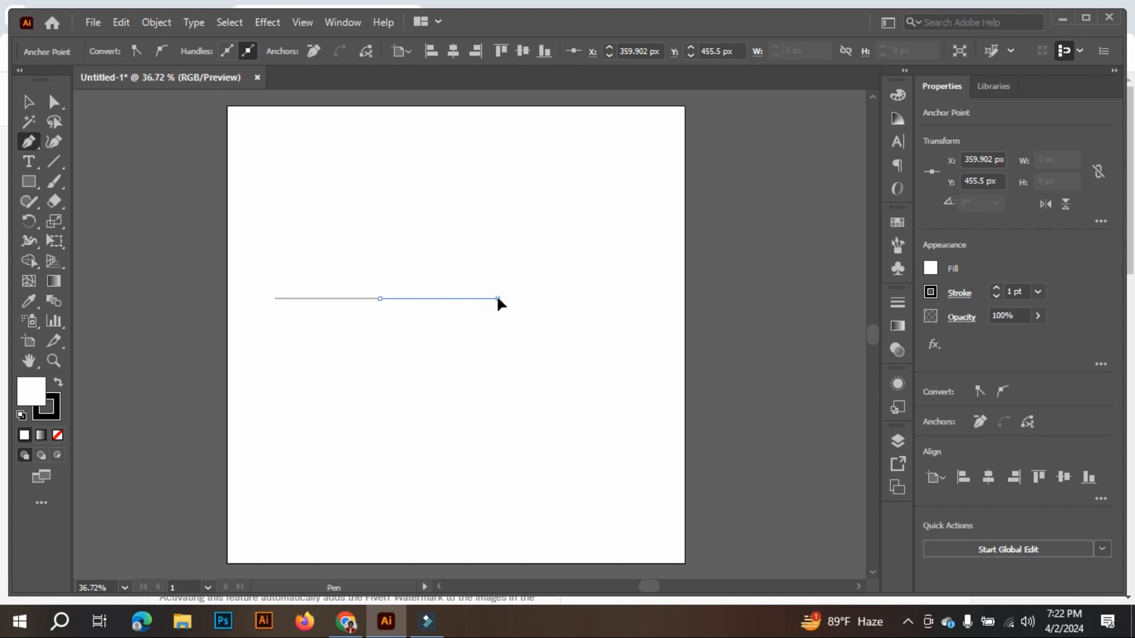
{"action": "left_click_drag", "start_coordinate": [497, 298], "coordinate": [569, 391]}
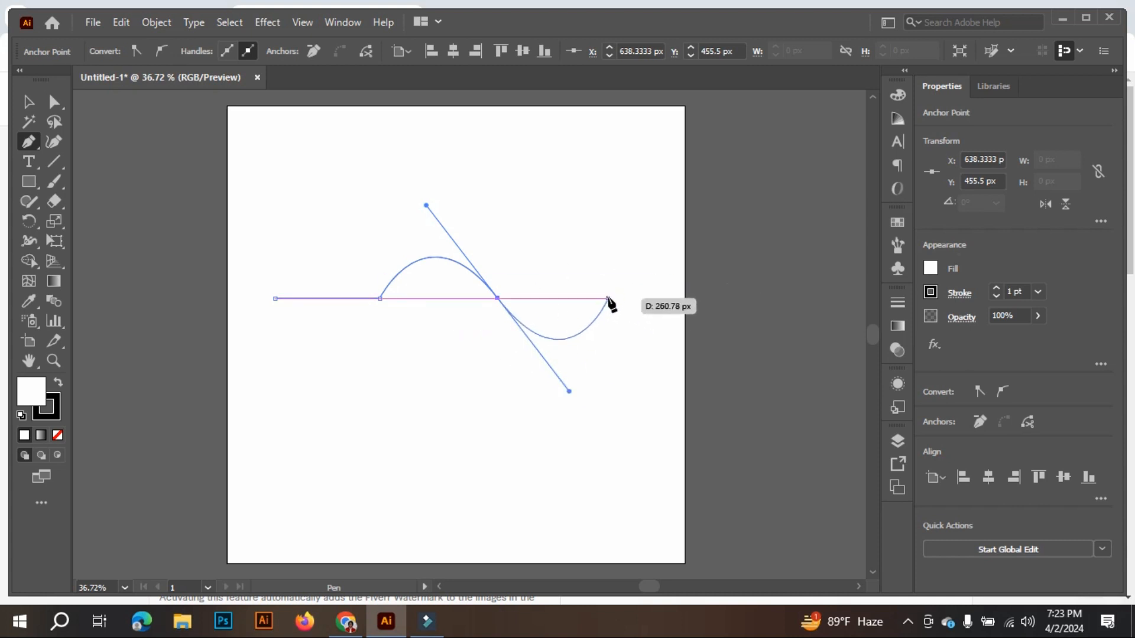
Step: Try a dipping curve ending level about 261 px past the arch, undo it, and retract the arch end's outgoing handle
{"action": "left_click", "coordinate": [608, 298]}
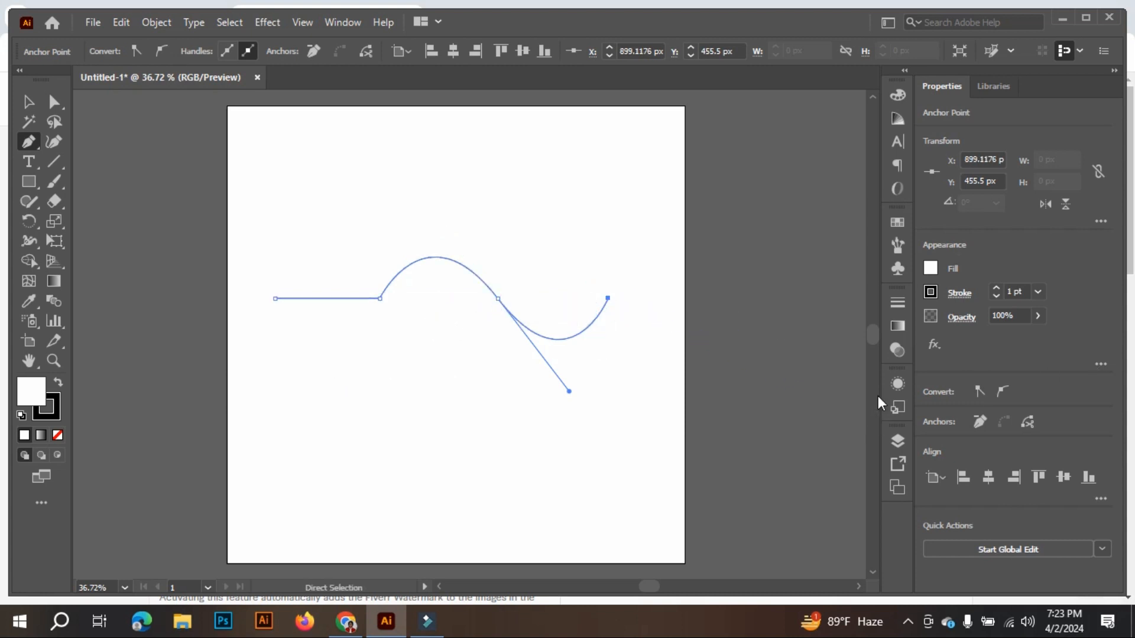
{"action": "key", "text": "ctrl+z"}
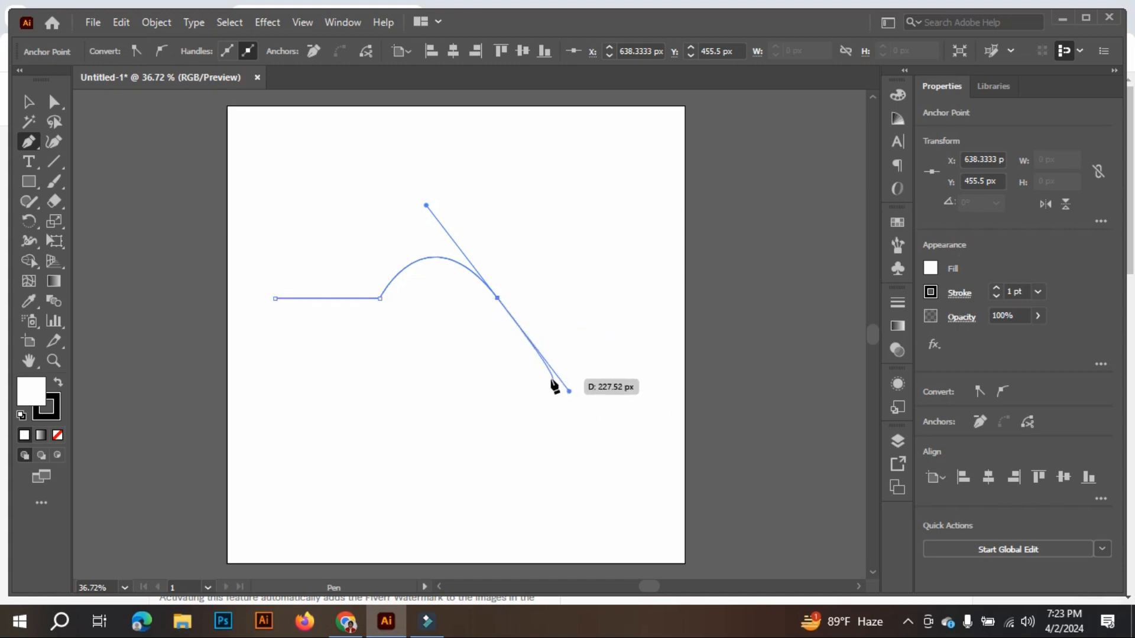
{"action": "left_click", "coordinate": [499, 299]}
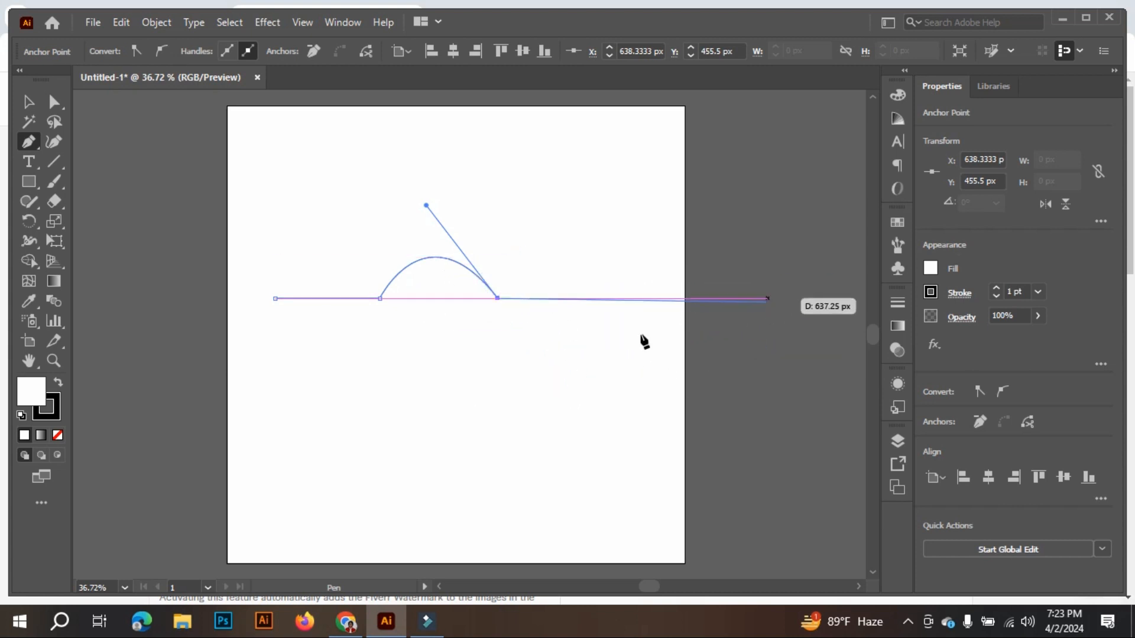
Step: End the open path and select the whole line and arch with the Selection tool
{"action": "left_click", "coordinate": [28, 104]}
{"action": "left_click", "coordinate": [577, 307]}
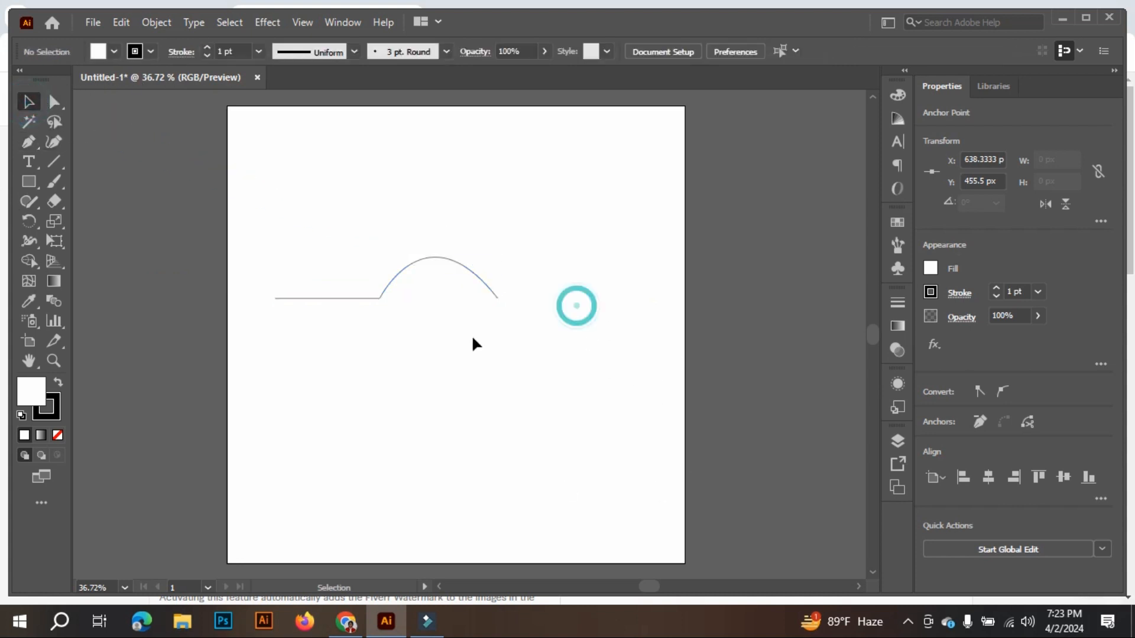
{"action": "left_click_drag", "start_coordinate": [321, 224], "coordinate": [540, 343]}
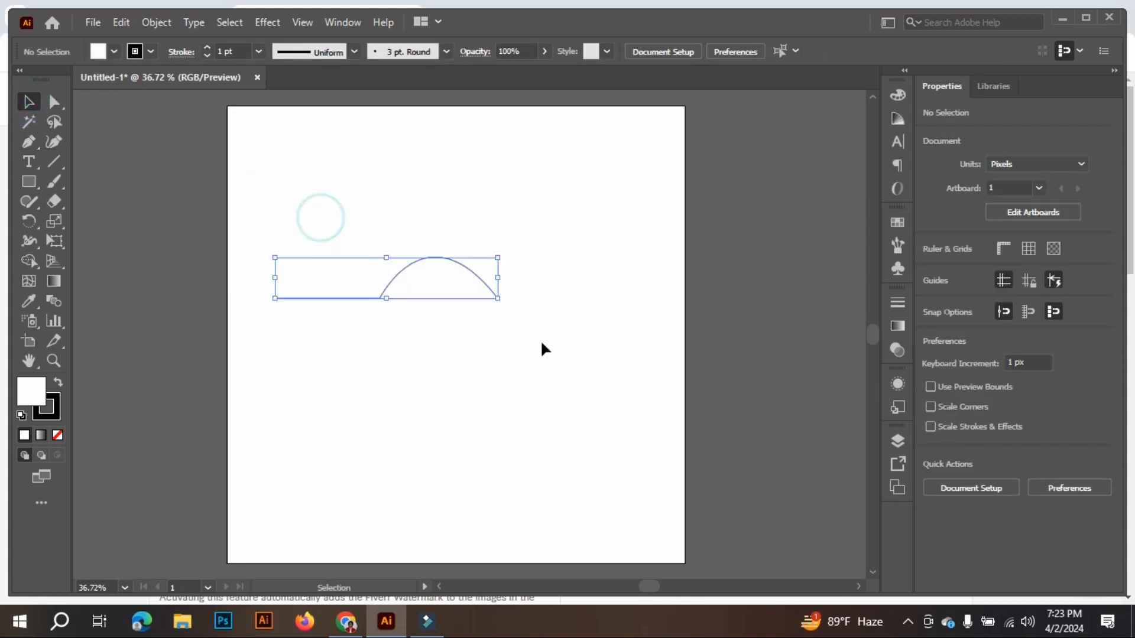
{"action": "left_click", "coordinate": [396, 273]}
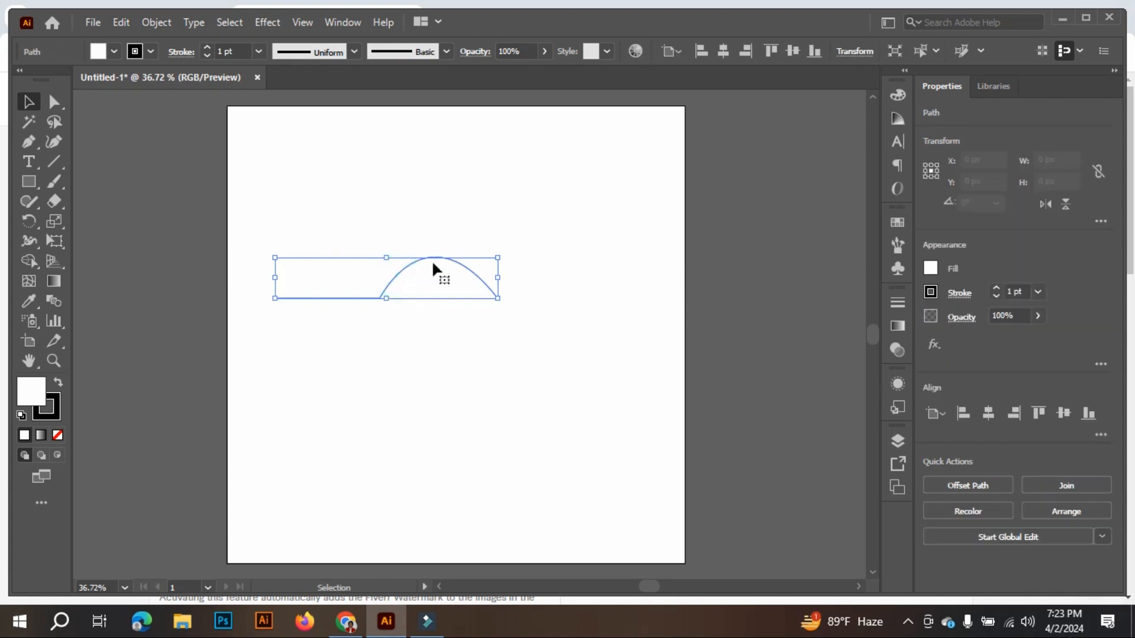
{"action": "left_click_drag", "start_coordinate": [449, 309], "coordinate": [457, 308]}
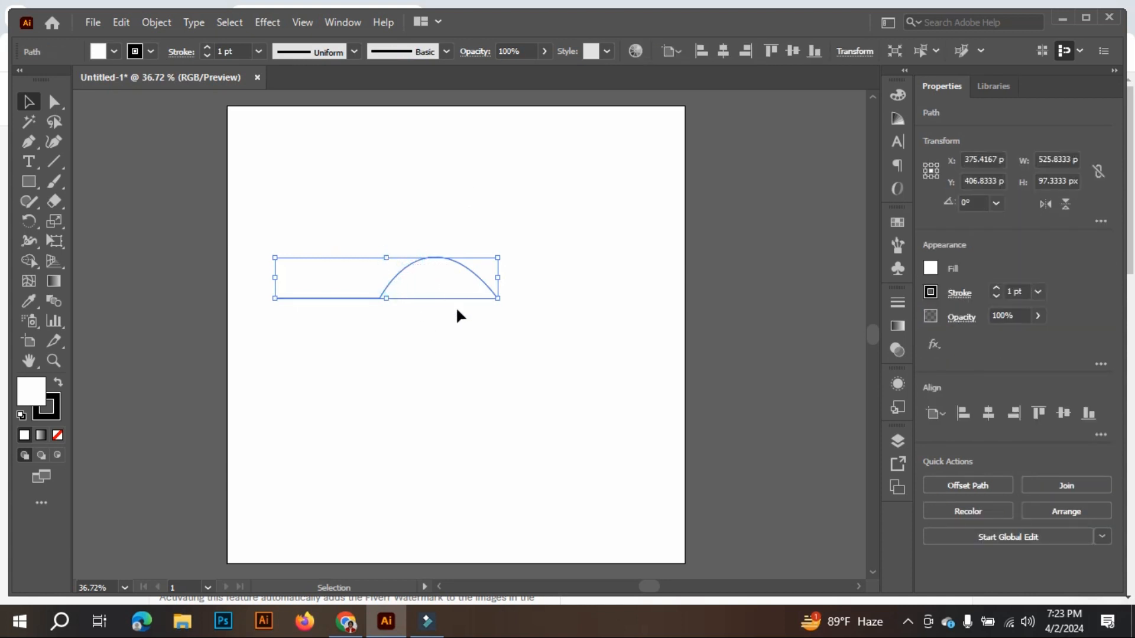
Step: Deselect the path and undo its segments until the artboard is empty
{"action": "left_click", "coordinate": [535, 310]}
{"action": "key", "text": "ctrl+z"}
{"action": "key", "text": "ctrl+z"}
{"action": "key", "text": "ctrl+z"}
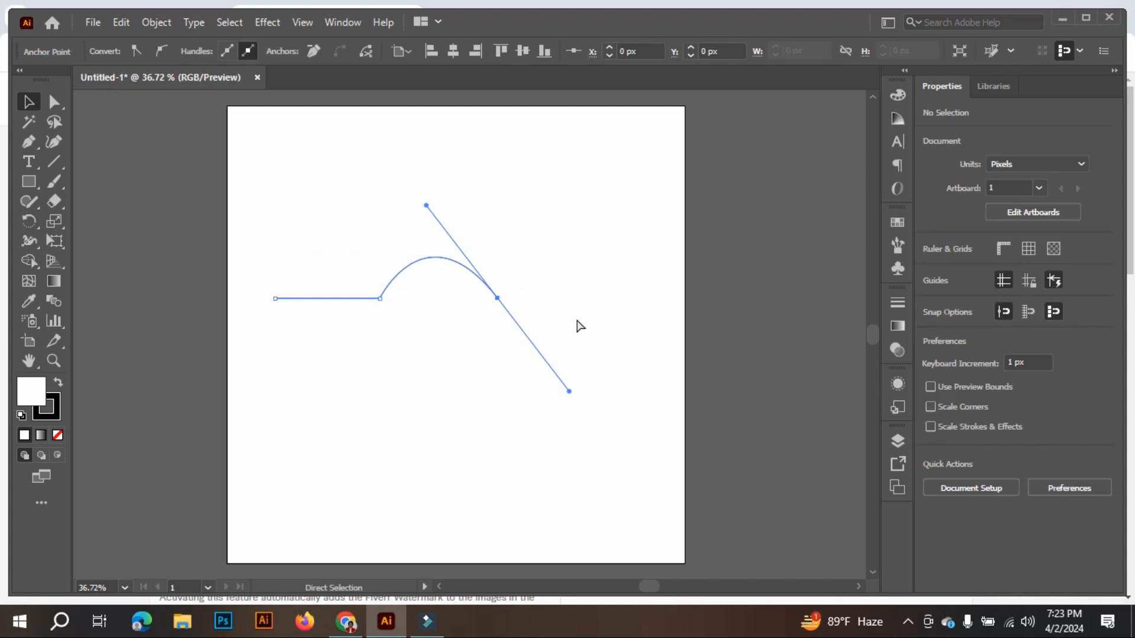
Step: With the Pen tool, draw an outward-bowed curve from the artboard's upper middle to an anchor about 360 px below
{"action": "left_click", "coordinate": [35, 142]}
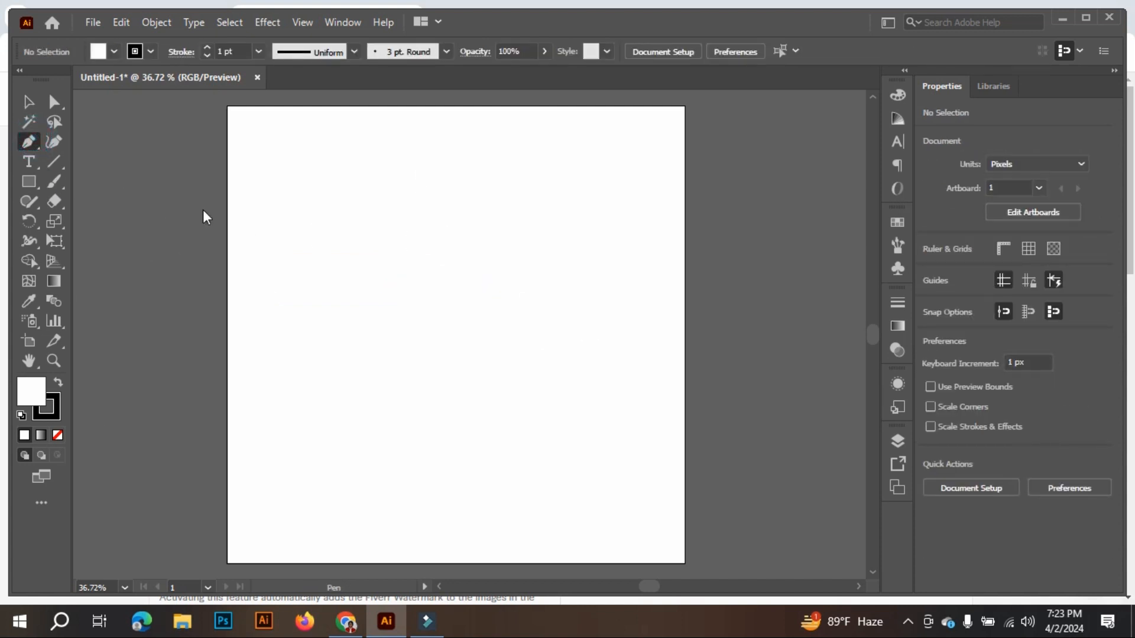
{"action": "left_click", "coordinate": [443, 182]}
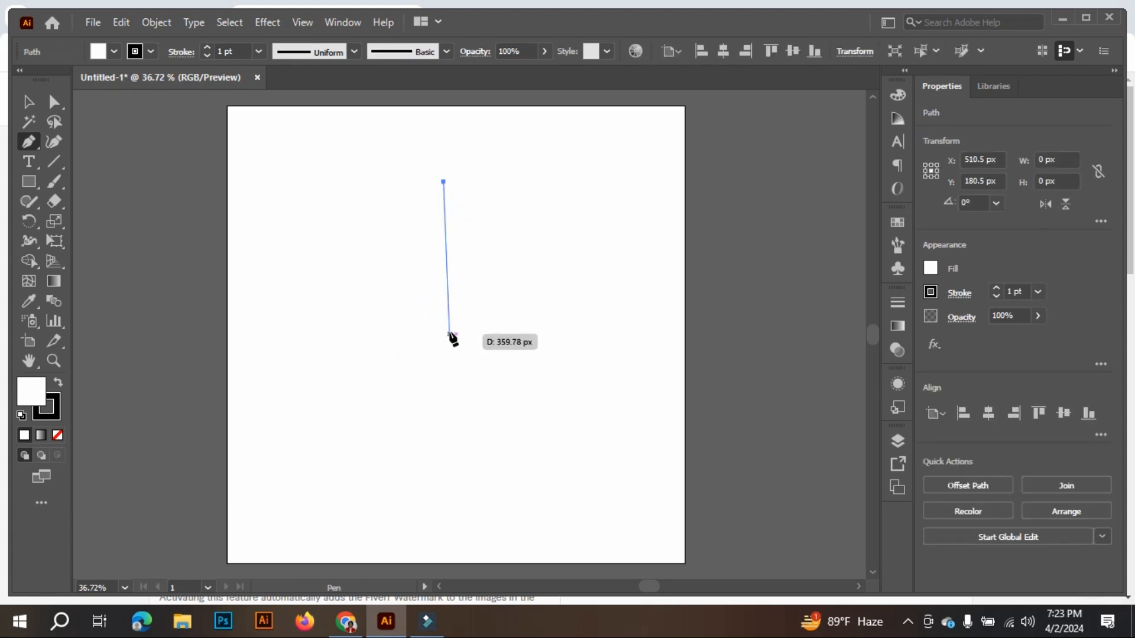
{"action": "left_click_drag", "start_coordinate": [450, 335], "coordinate": [530, 412]}
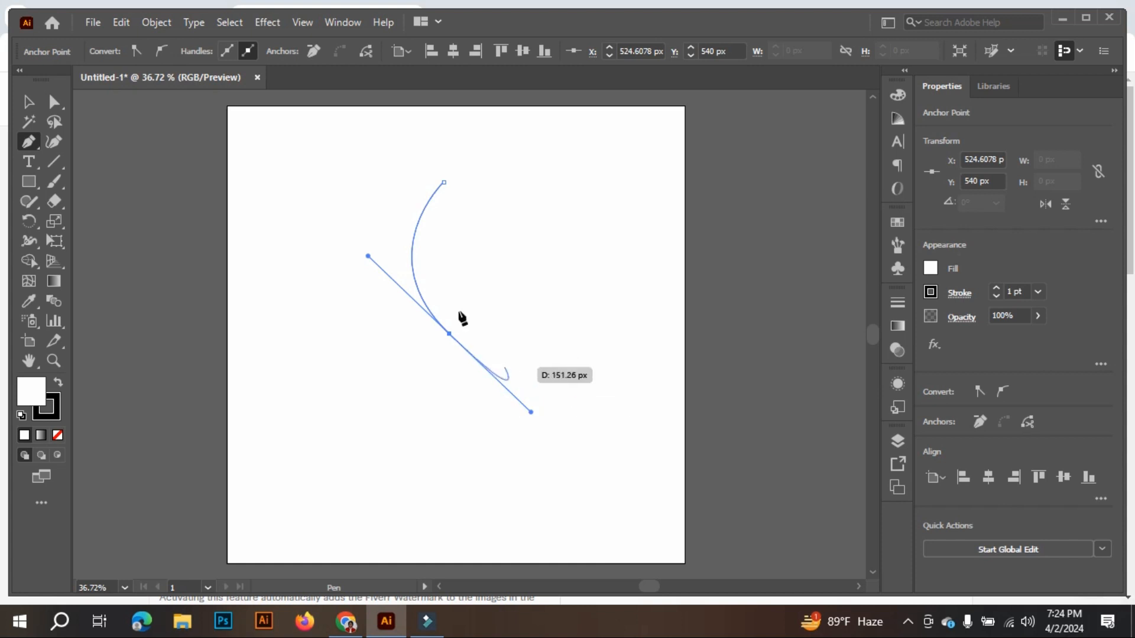
Step: Try closing the path at its starting anchor with the lower handle intact, and undo the closing segment
{"action": "left_click", "coordinate": [443, 183]}
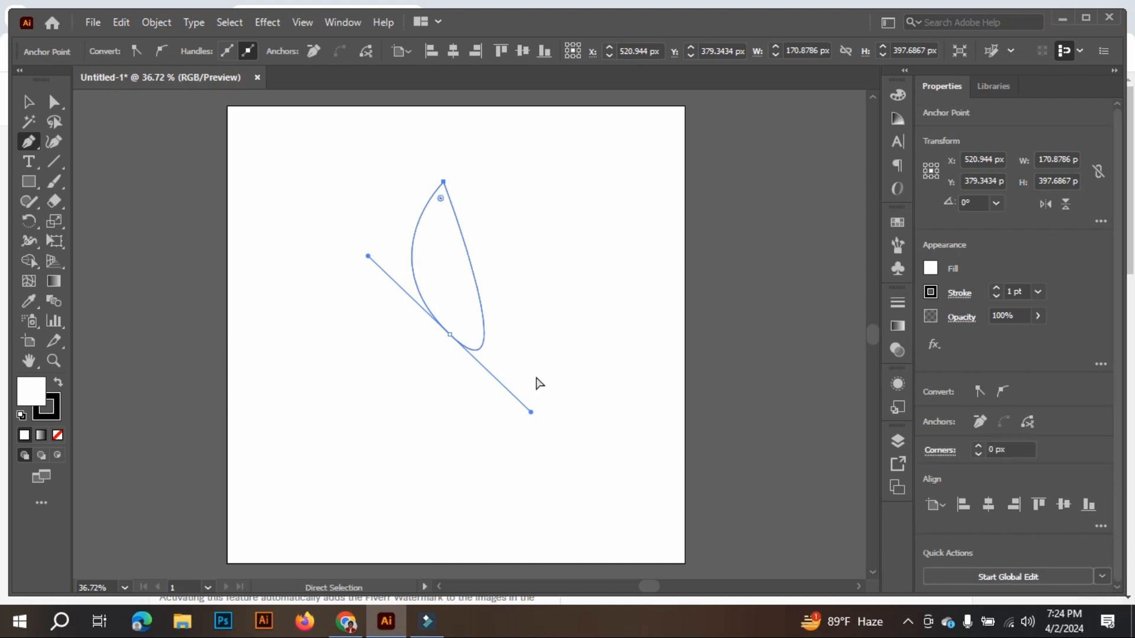
{"action": "key", "text": "ctrl+z"}
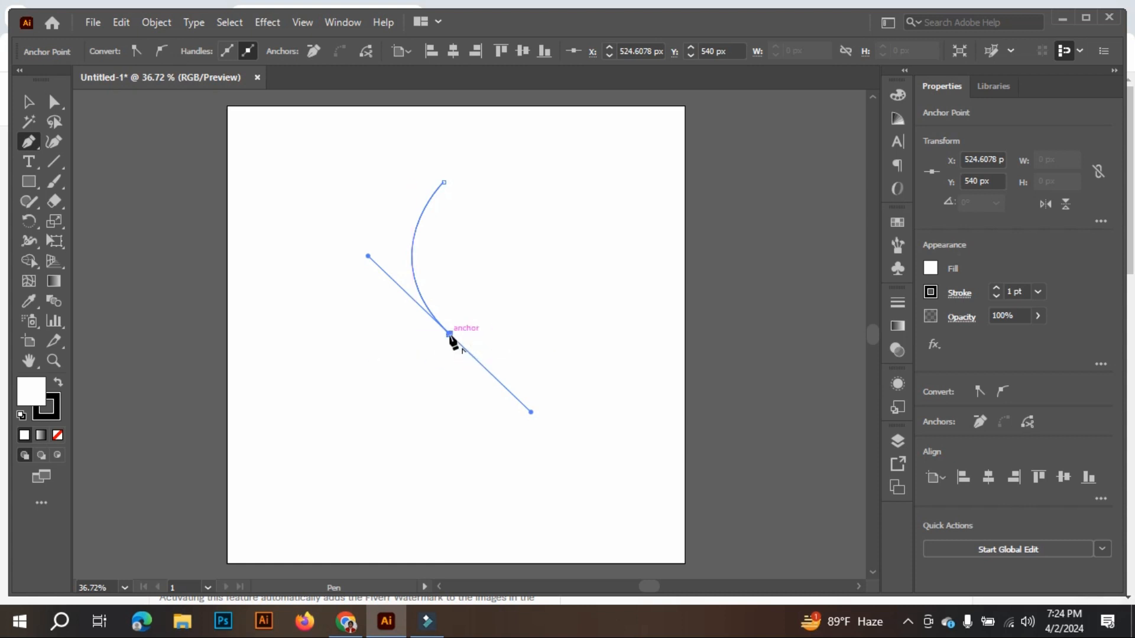
Step: Retract the lower anchor's outgoing handle and close the path with a mirrored curve, forming a leaf about 139 by 360 px
{"action": "left_click", "coordinate": [449, 334]}
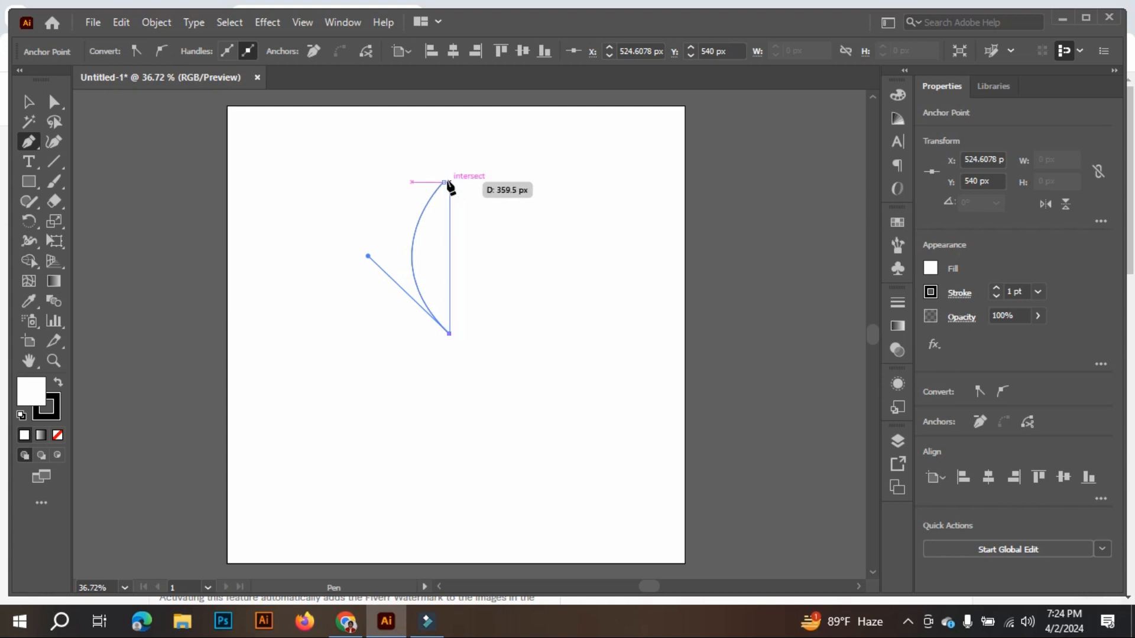
{"action": "left_click_drag", "start_coordinate": [444, 181], "coordinate": [385, 266]}
{"action": "scroll", "coordinate": [395, 124], "scroll_direction": "up", "scroll_amount": 3}
{"action": "scroll", "coordinate": [612, 362], "scroll_direction": "down", "scroll_amount": 2}
{"action": "scroll", "coordinate": [608, 310], "scroll_direction": "down", "scroll_amount": 1}
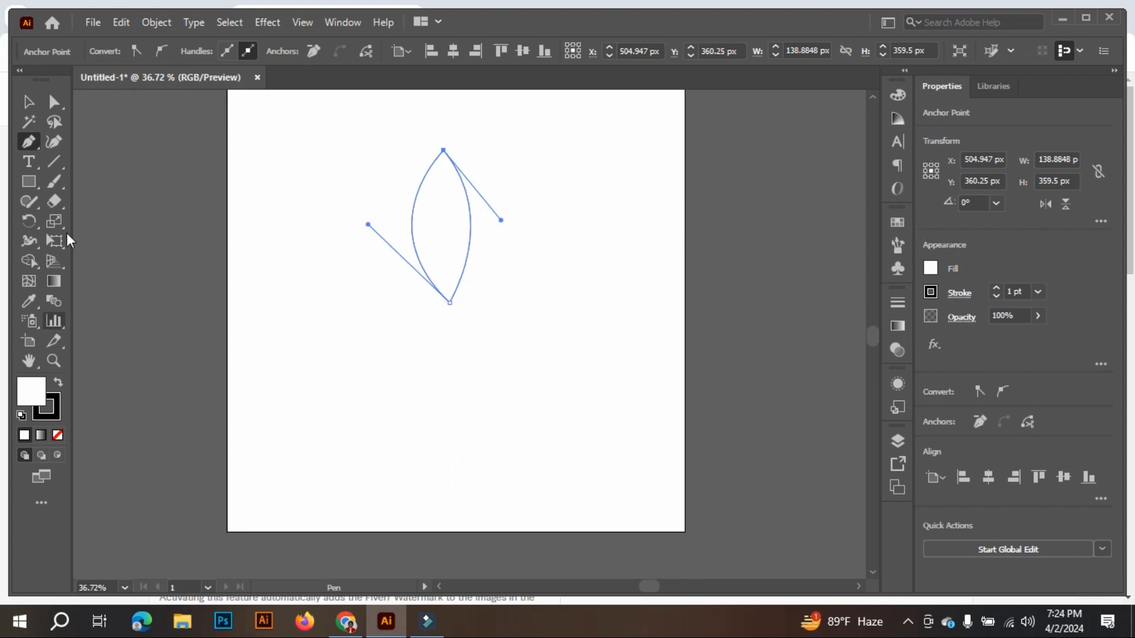
Step: Select the leaf with the Selection tool, move it 413 px right and 80 px up, and deselect it
{"action": "left_click", "coordinate": [28, 101]}
{"action": "left_click", "coordinate": [471, 369]}
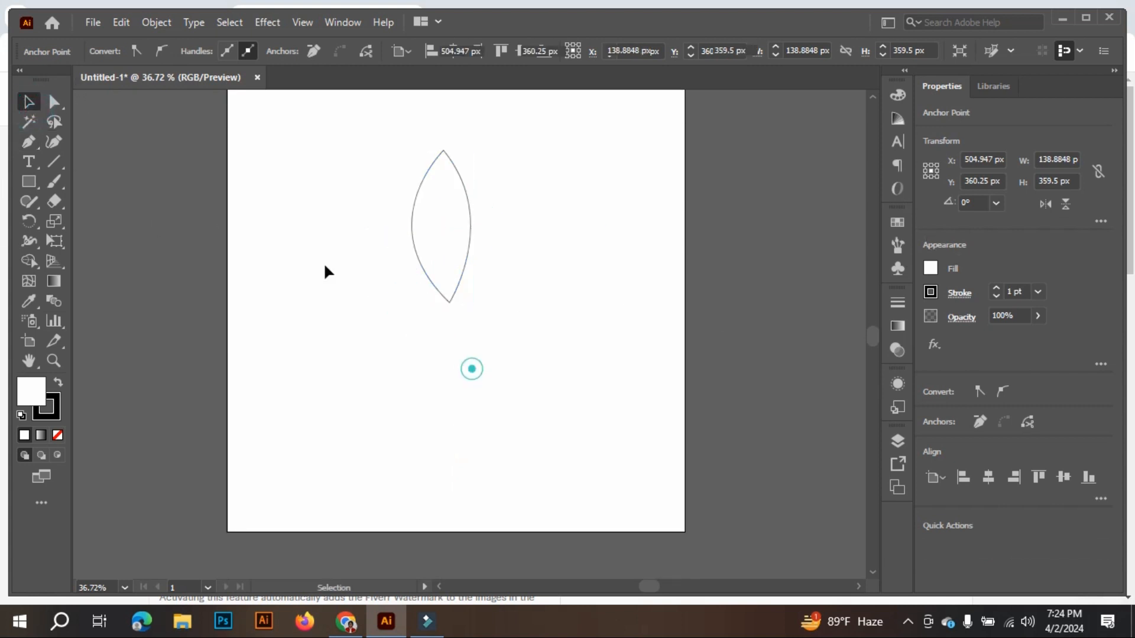
{"action": "left_click_drag", "start_coordinate": [329, 170], "coordinate": [590, 328]}
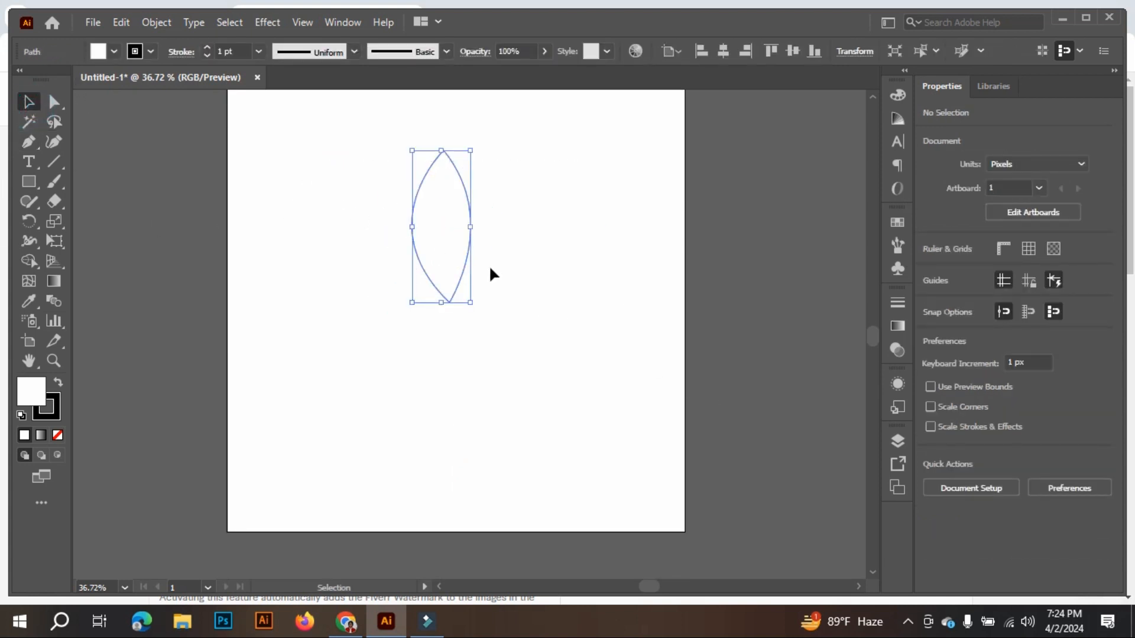
{"action": "left_click_drag", "start_coordinate": [464, 264], "coordinate": [641, 231]}
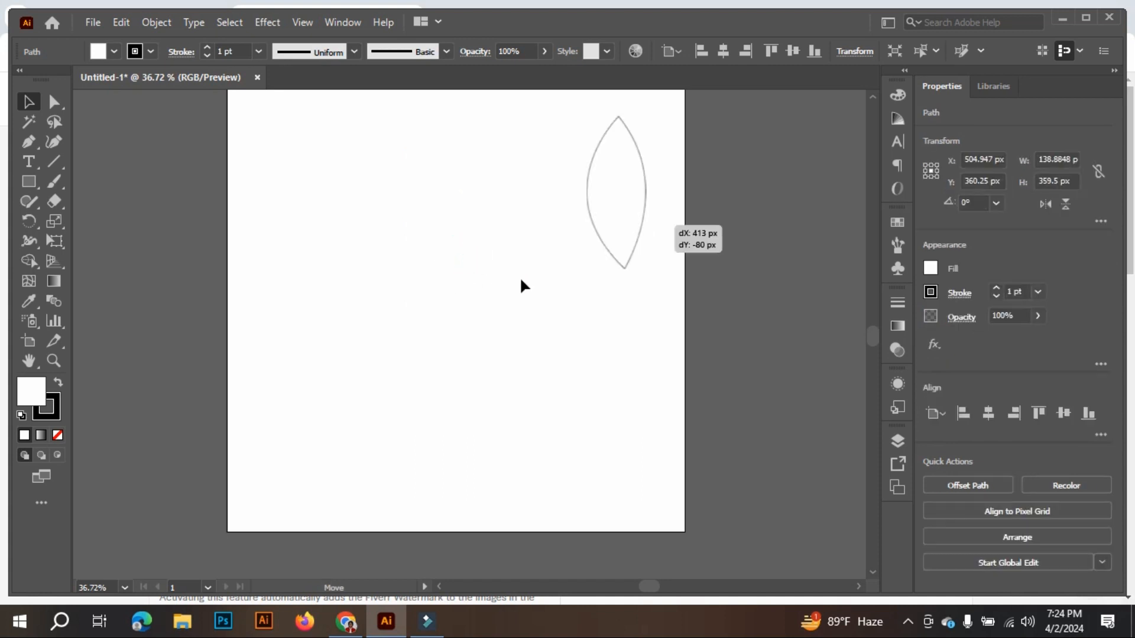
{"action": "left_click", "coordinate": [502, 296]}
{"action": "left_click", "coordinate": [542, 138]}
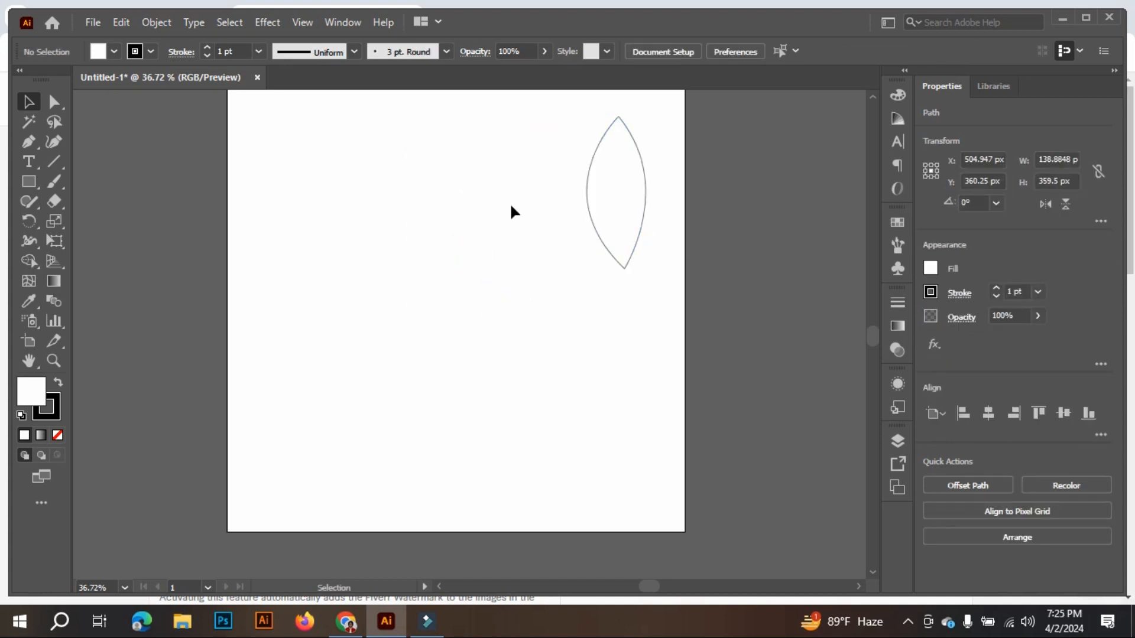
Step: Select and delete the leaf, and undo the deletion
{"action": "left_click_drag", "start_coordinate": [577, 171], "coordinate": [765, 335]}
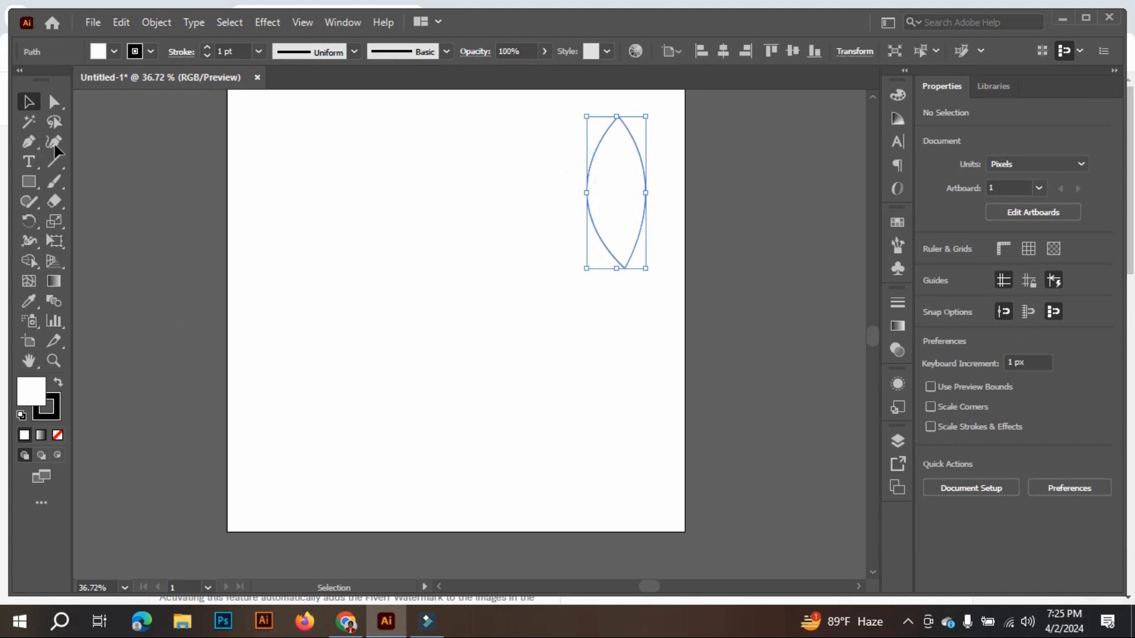
{"action": "key", "text": "Delete"}
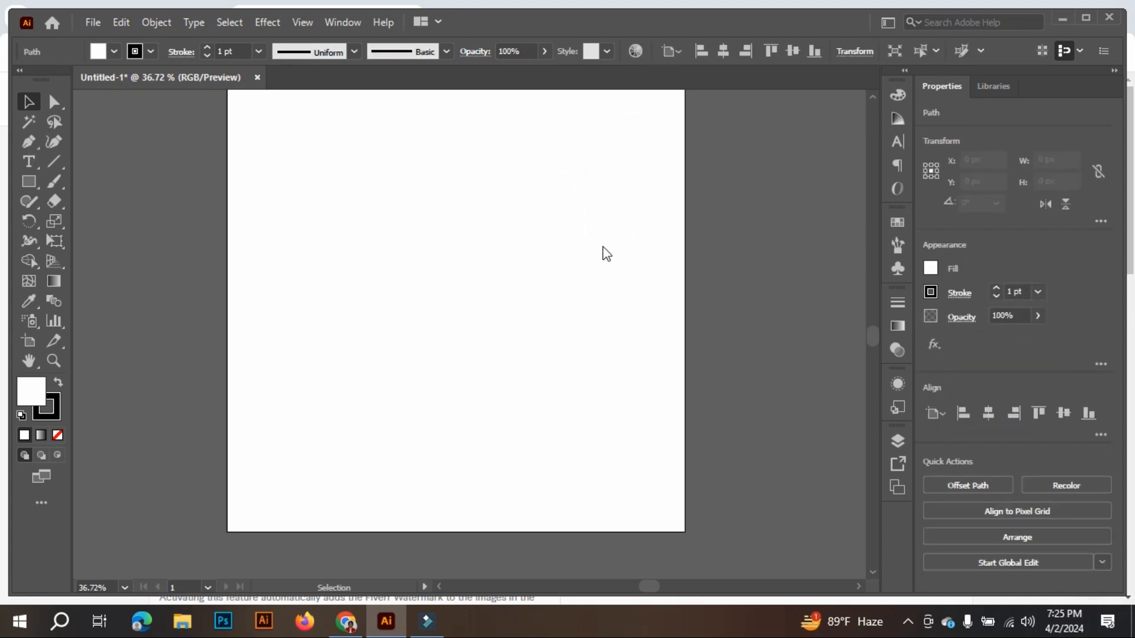
{"action": "key", "text": "ctrl+z"}
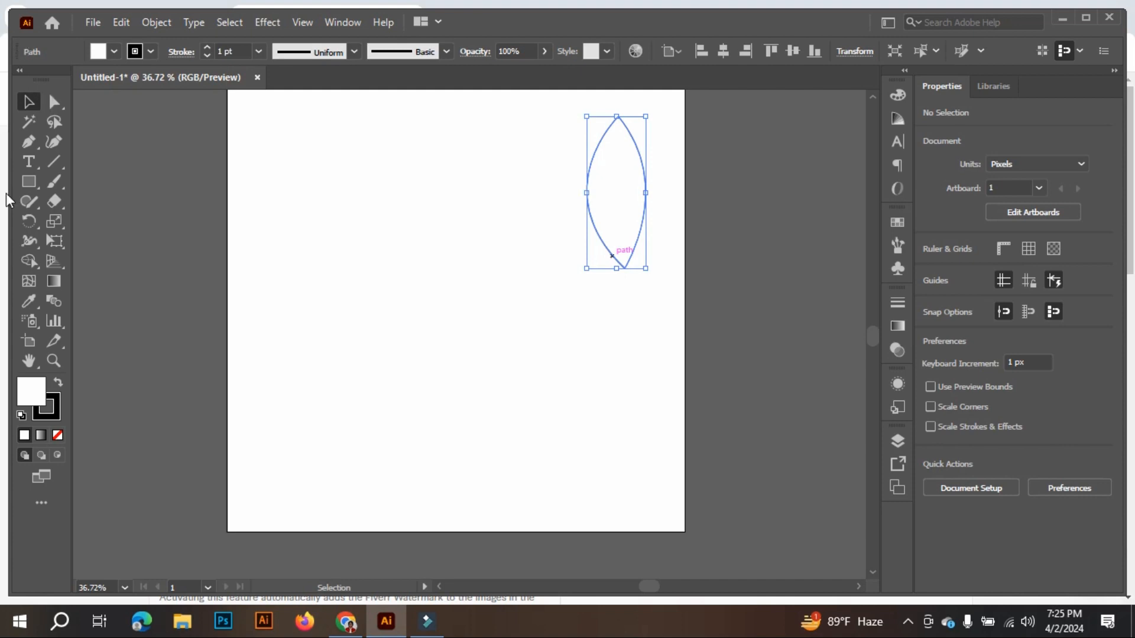
Step: Draw a closed rectangle about 223 px wide with the Pen tool in the artboard's upper-left area
{"action": "left_click", "coordinate": [27, 142]}
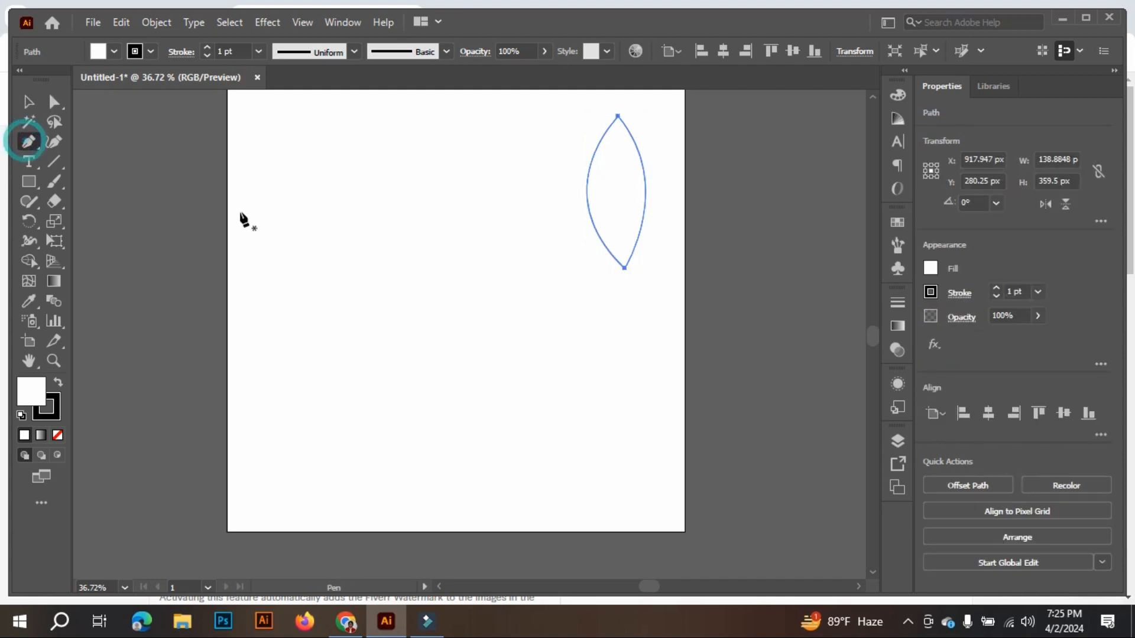
{"action": "left_click", "coordinate": [288, 157]}
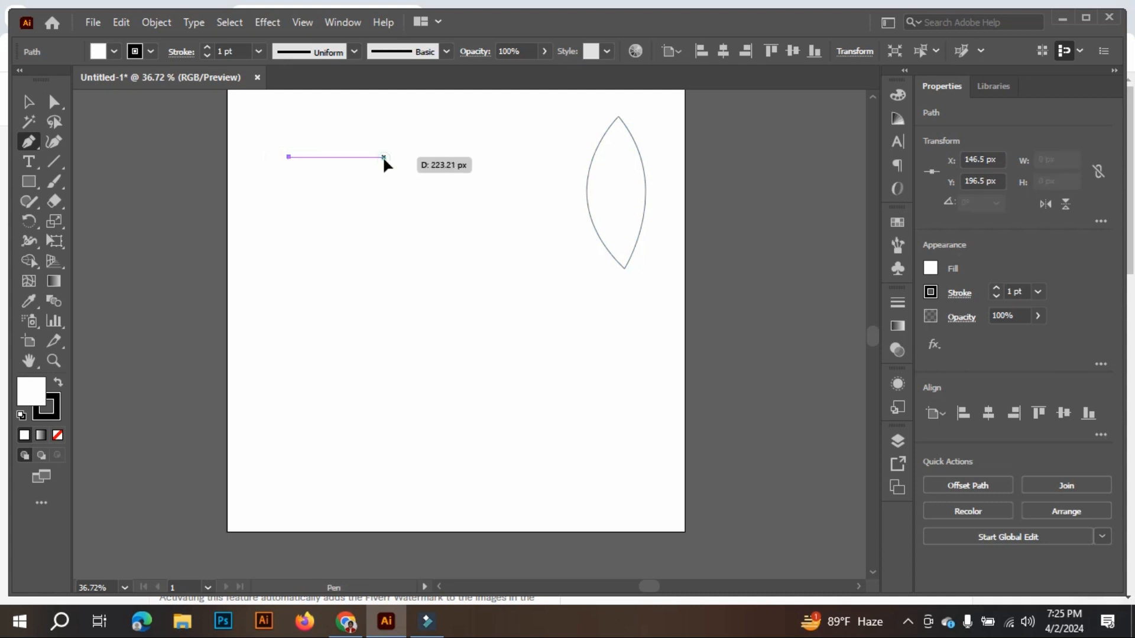
{"action": "left_click", "coordinate": [384, 157]}
{"action": "left_click", "coordinate": [383, 241]}
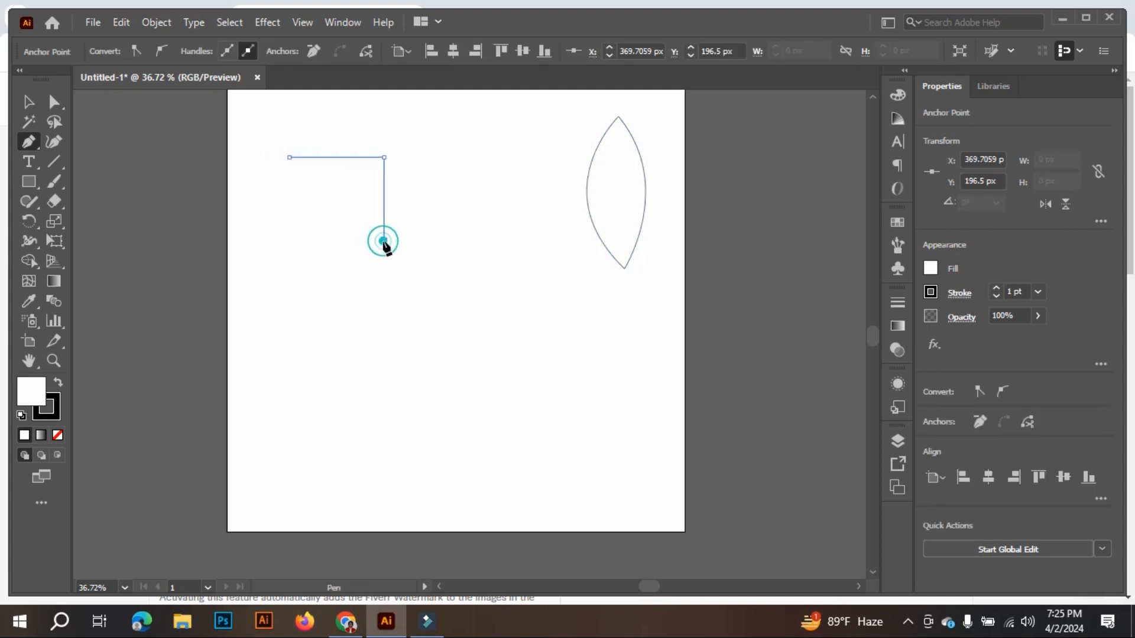
{"action": "left_click", "coordinate": [289, 240]}
{"action": "left_click", "coordinate": [288, 157]}
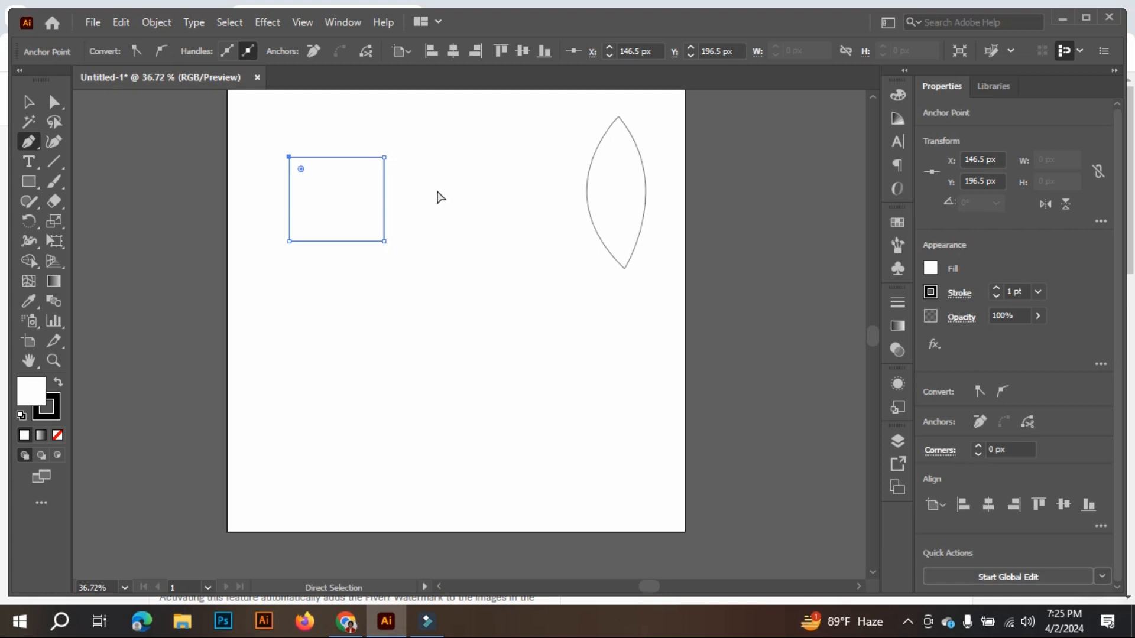
Step: Undo all of the rectangle's segments and its starting anchor, keeping the leaf
{"action": "key", "text": "ctrl+z"}
{"action": "key", "text": "ctrl+z"}
{"action": "key", "text": "ctrl+z"}
{"action": "key", "text": "ctrl+z"}
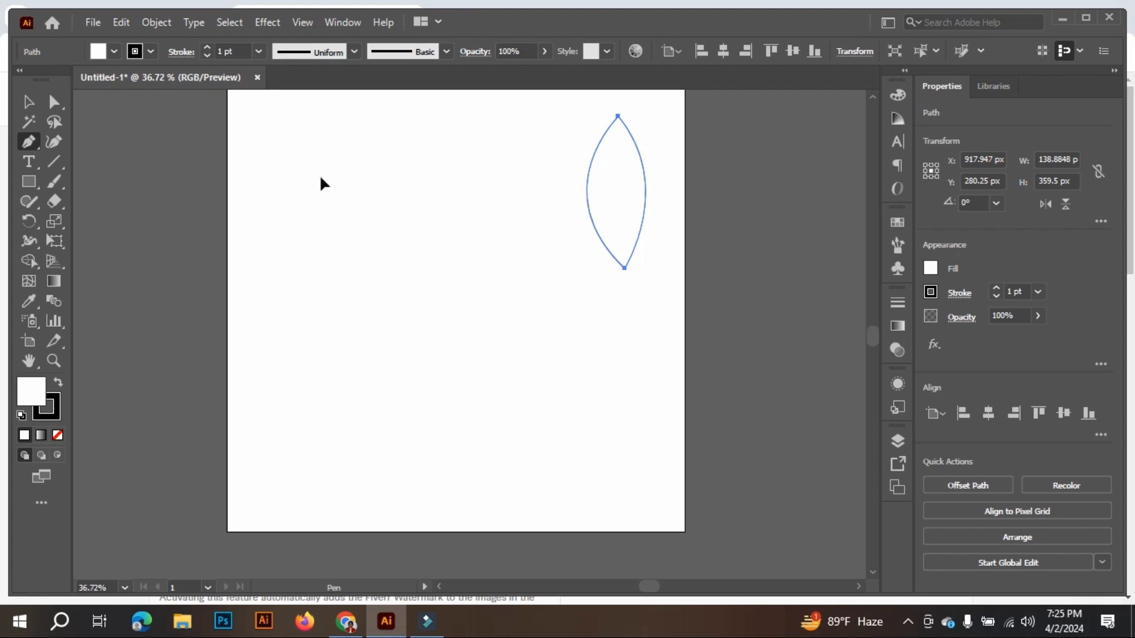
Step: Draw a horizontal Pen segment about 204 px long in the artboard's upper-left area, followed by a vertical segment about 157 px down
{"action": "left_click_drag", "start_coordinate": [320, 177], "coordinate": [408, 180]}
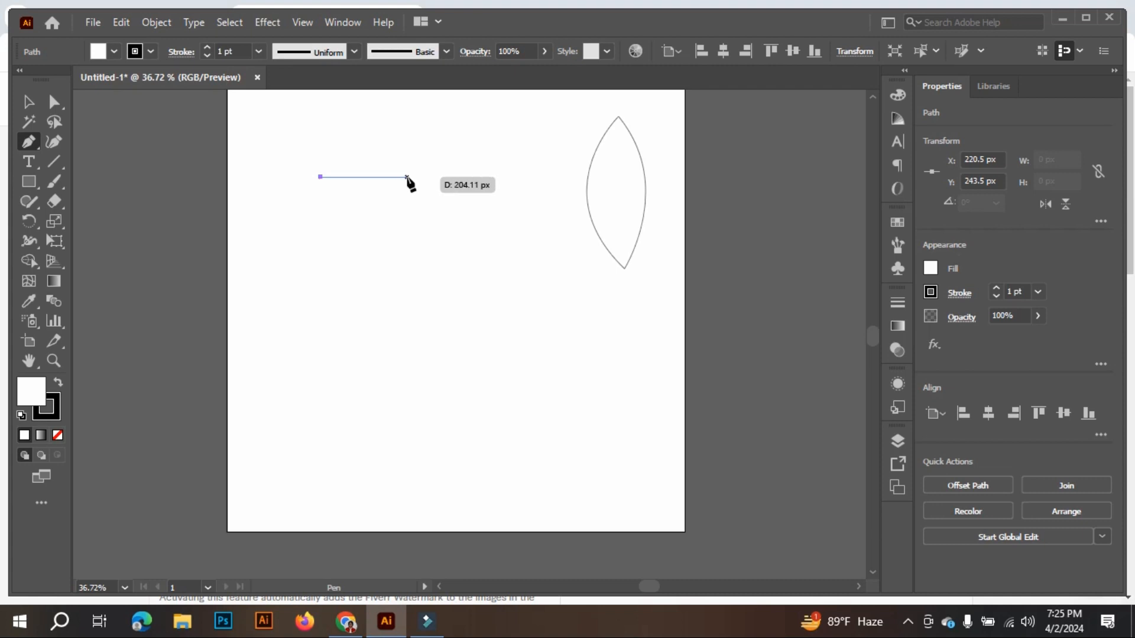
{"action": "left_click", "coordinate": [406, 176]}
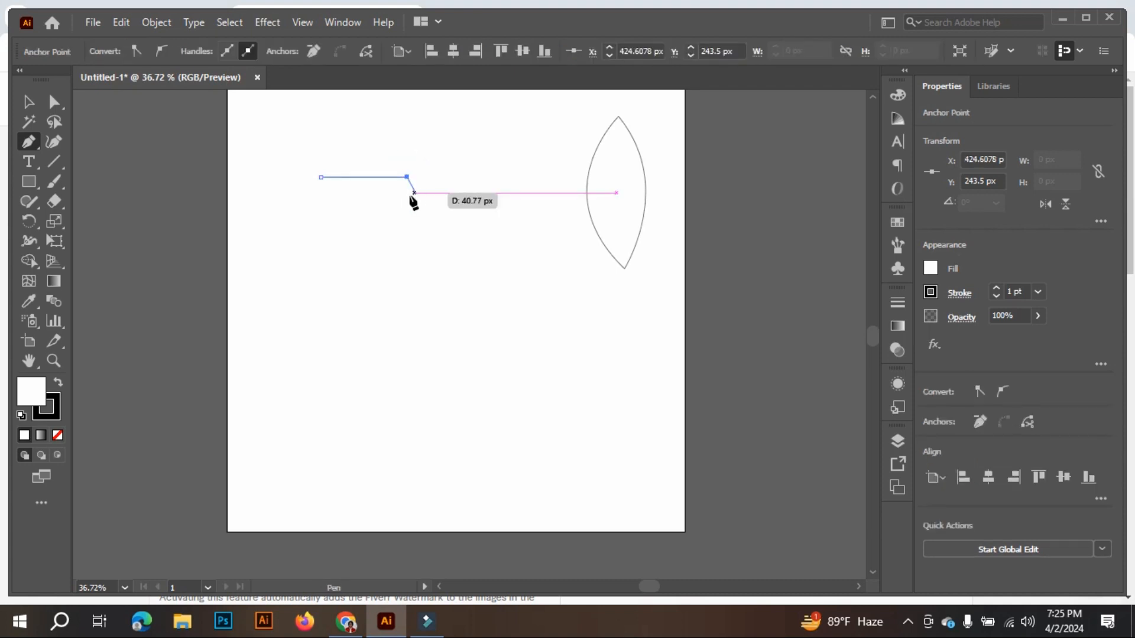
{"action": "left_click", "coordinate": [407, 243]}
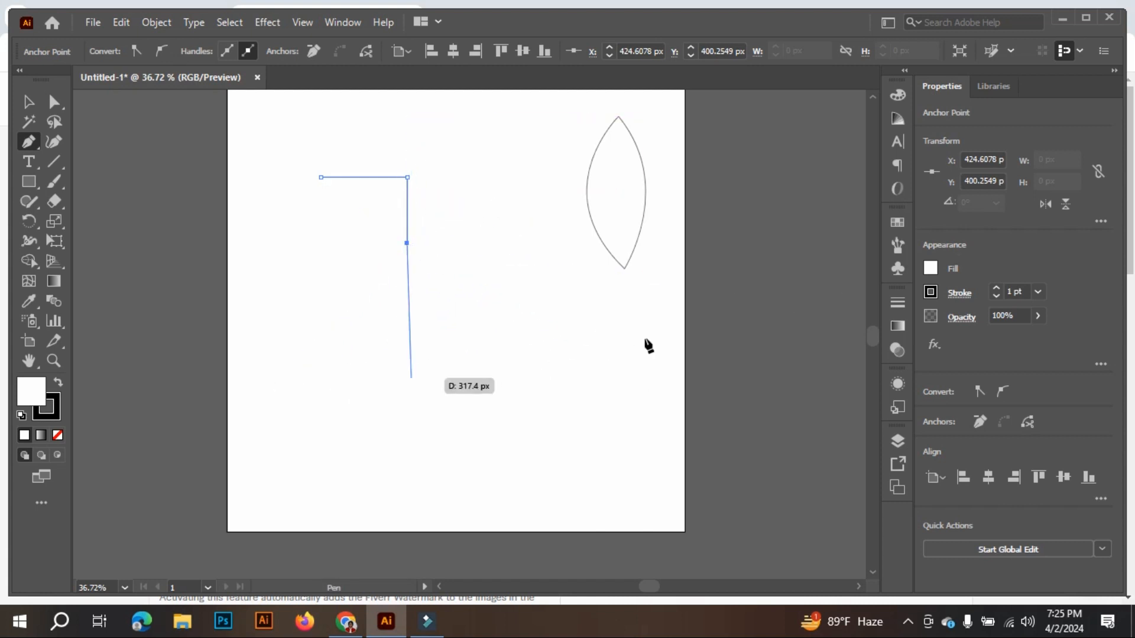
Step: Try a 45° diagonal segment down to X 685.5 px, Y 670.5 px, and undo it
{"action": "left_click", "coordinate": [518, 357]}
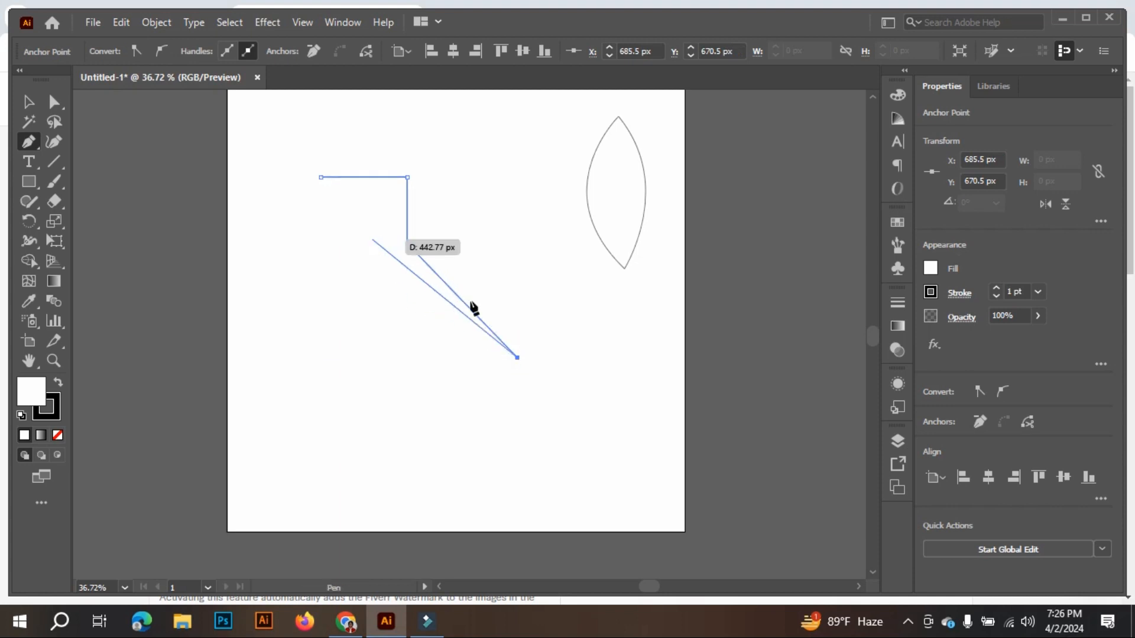
{"action": "key", "text": "ctrl"}
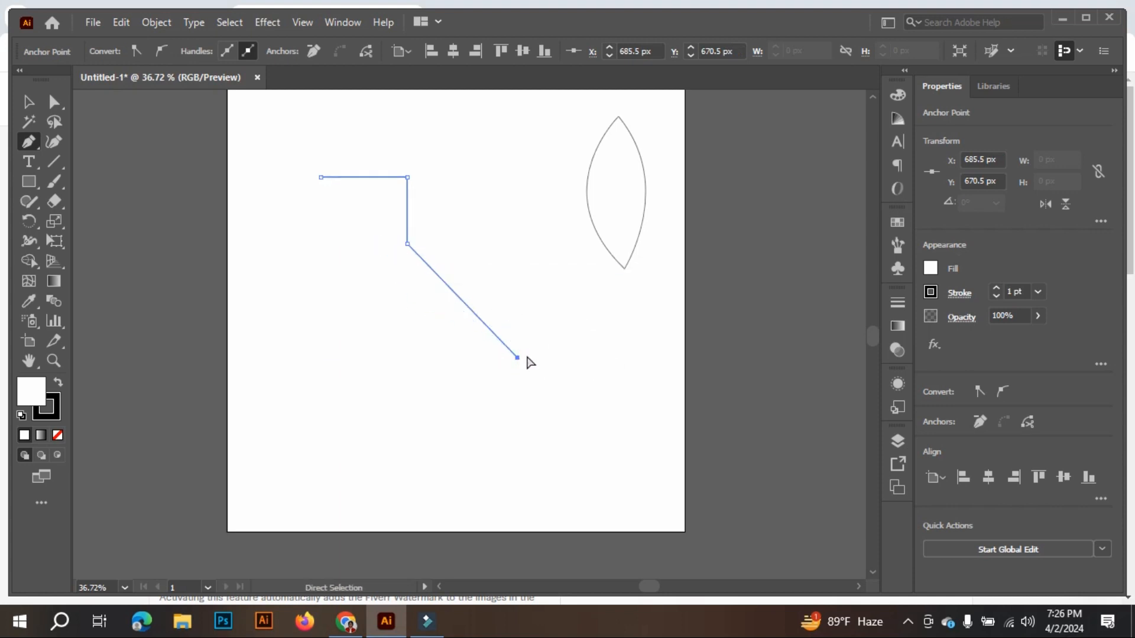
{"action": "key", "text": "ctrl+z"}
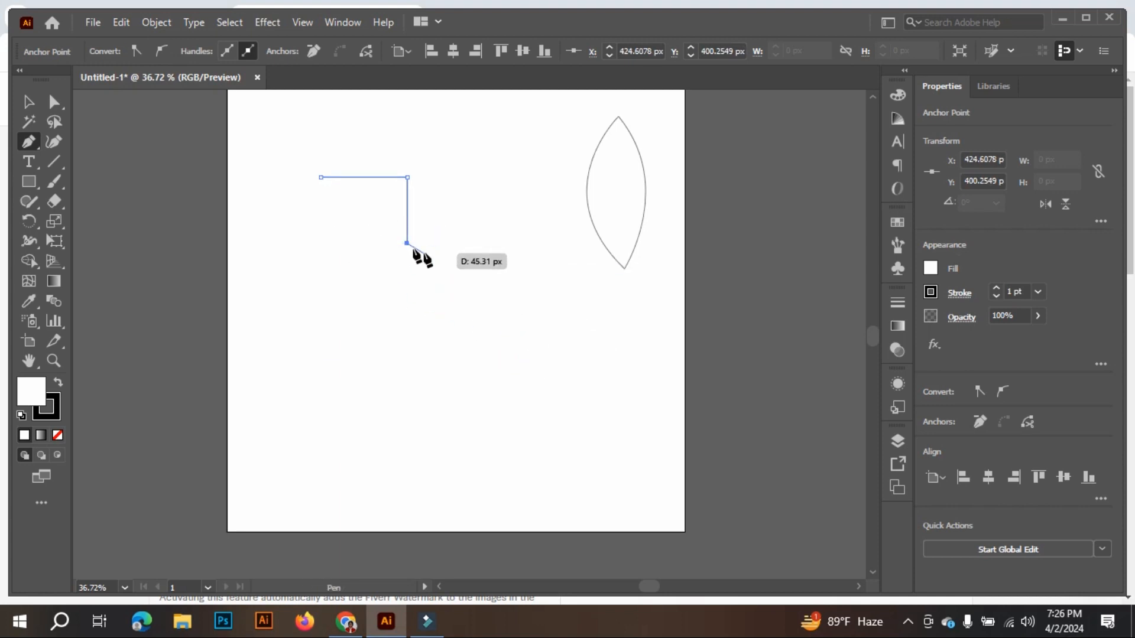
Step: Close the path into a rectangle, move it off the artboard to the right of the leaf, and deselect it
{"action": "left_click", "coordinate": [320, 243]}
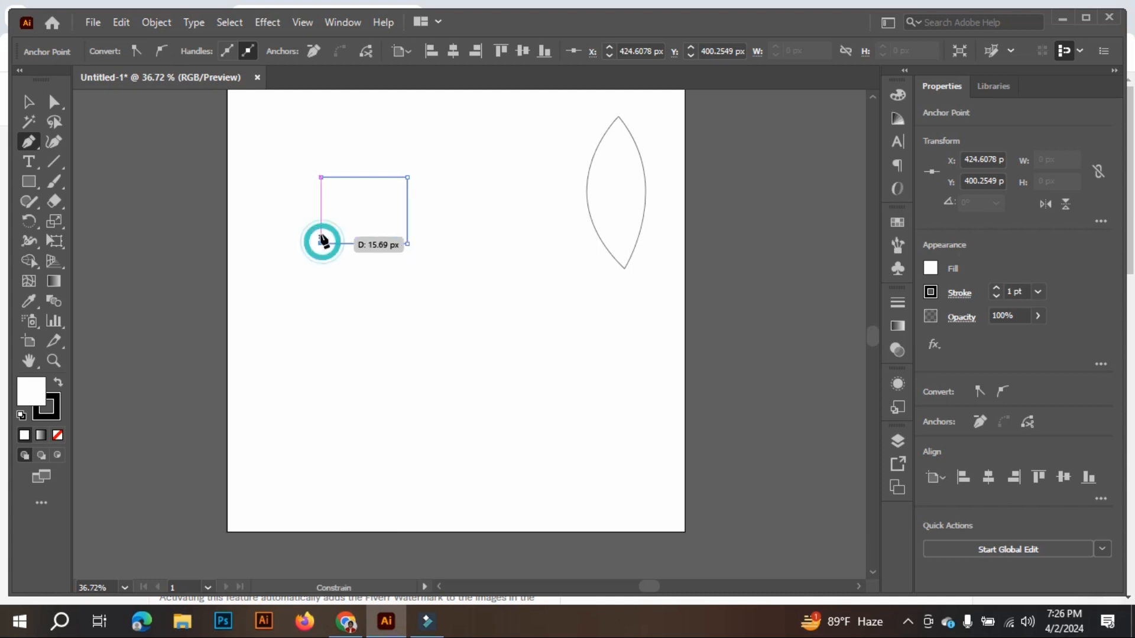
{"action": "left_click", "coordinate": [320, 178]}
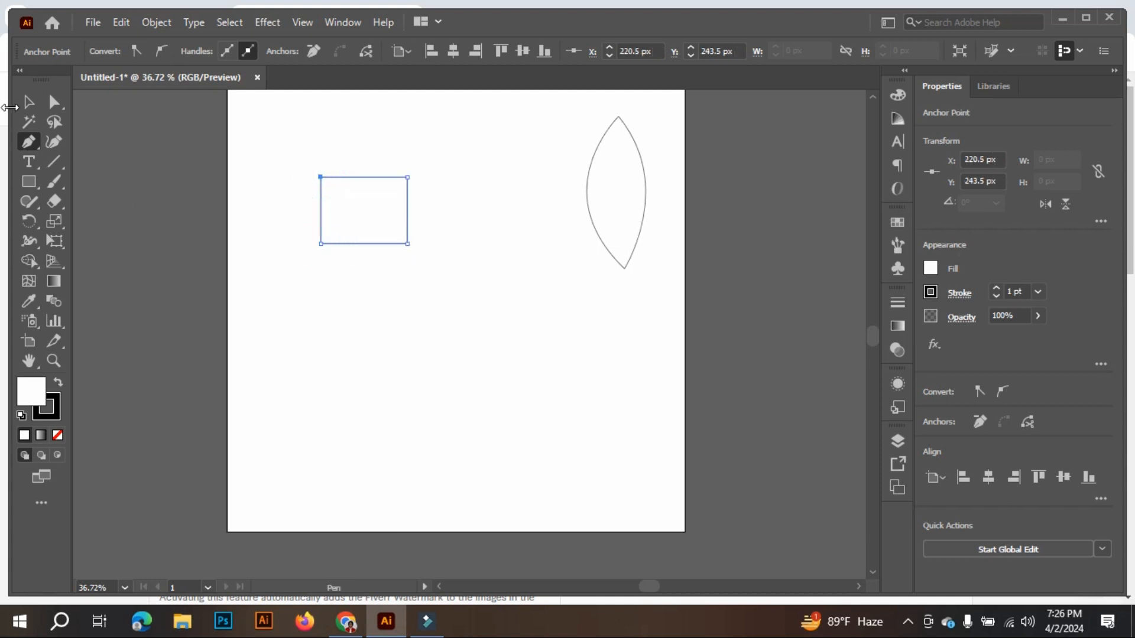
{"action": "left_click", "coordinate": [29, 102]}
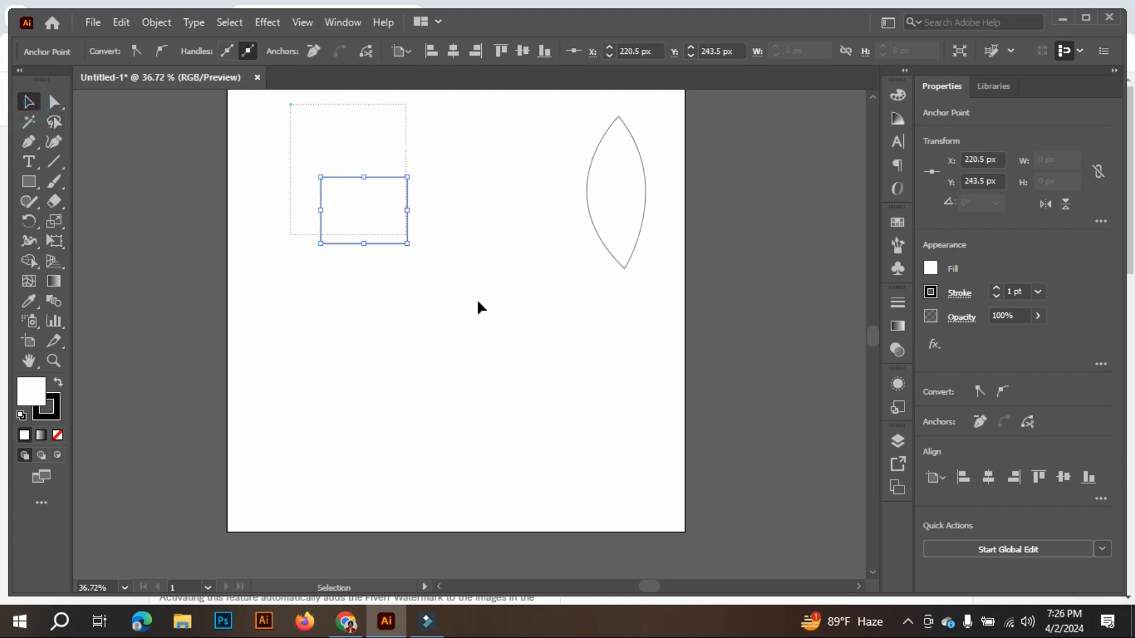
{"action": "left_click", "coordinate": [362, 183]}
{"action": "left_click_drag", "start_coordinate": [374, 175], "coordinate": [760, 179]}
{"action": "left_click", "coordinate": [332, 210]}
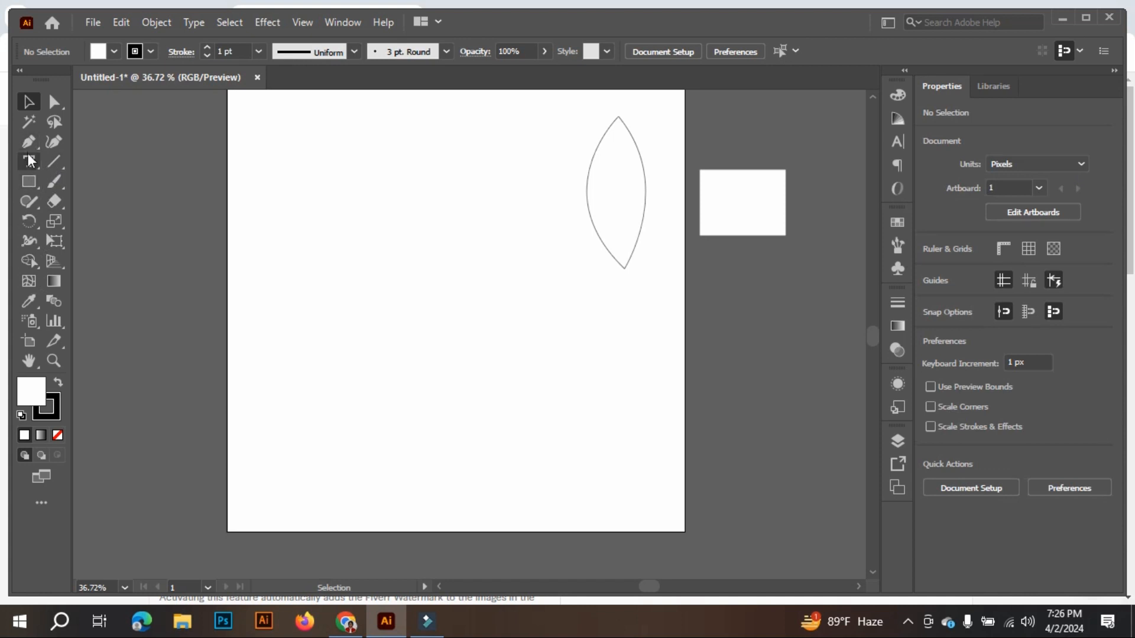
Step: Draw a closed triangle about 224 px wide and 114 px high with the Pen tool on the artboard's left side
{"action": "left_click", "coordinate": [28, 143]}
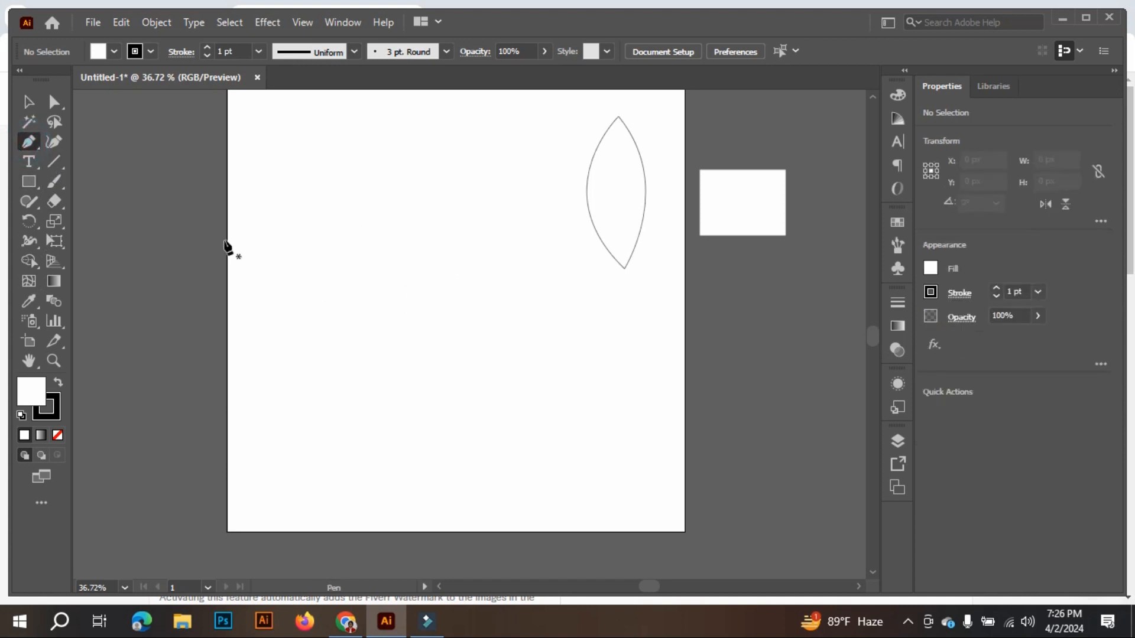
{"action": "left_click", "coordinate": [270, 261]}
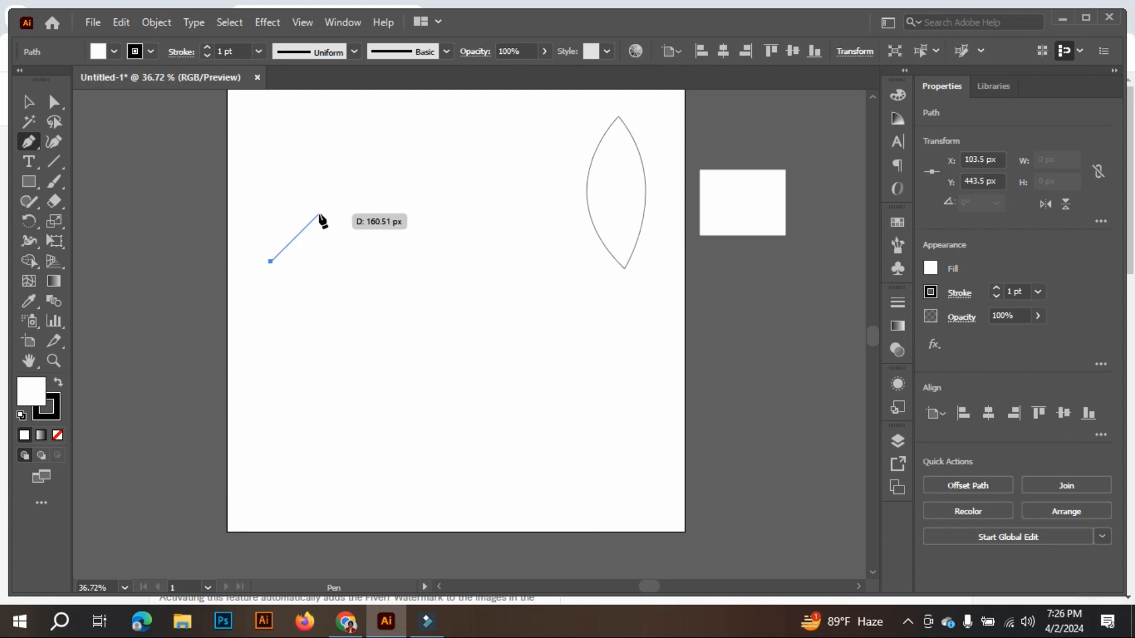
{"action": "left_click", "coordinate": [319, 214]}
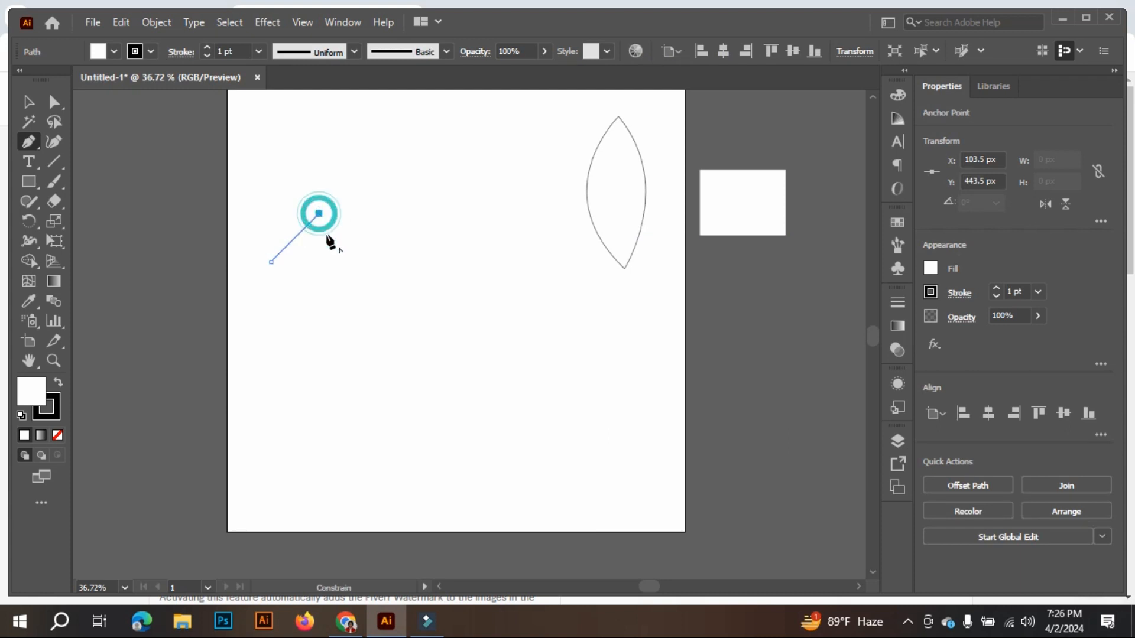
{"action": "left_click", "coordinate": [365, 261]}
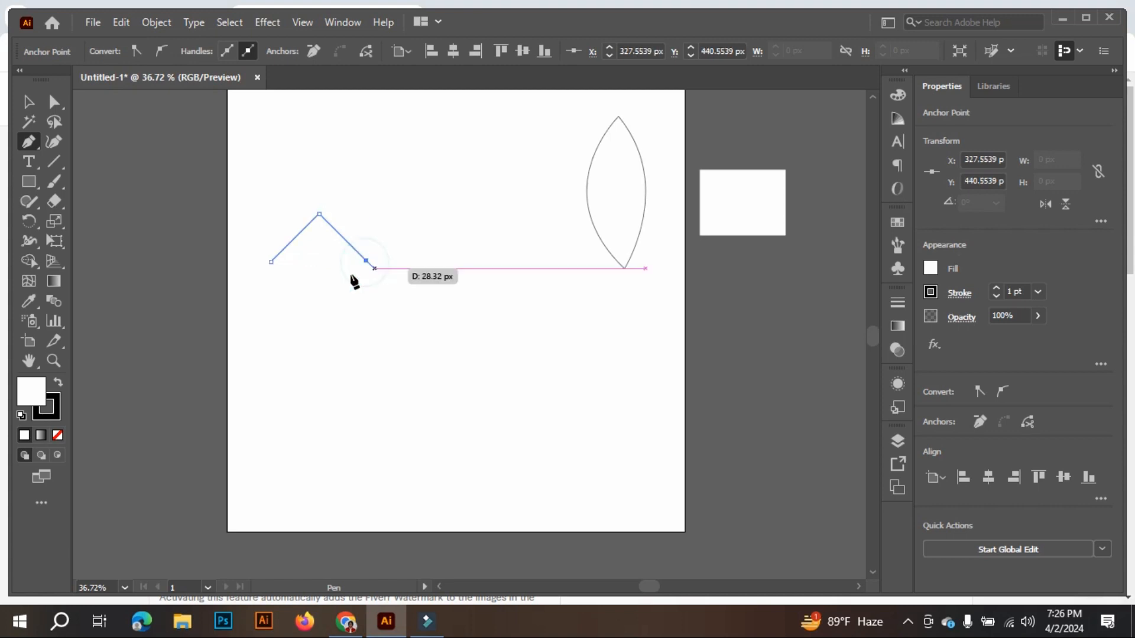
{"action": "left_click", "coordinate": [271, 262]}
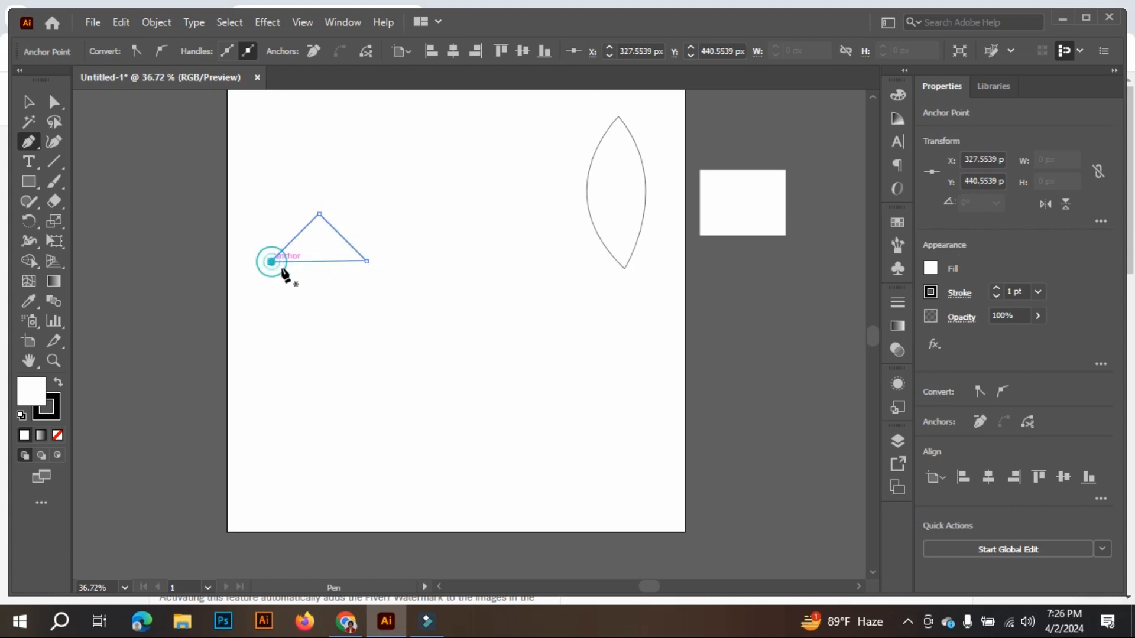
Step: Move the triangle 1080 px right and about 130 px down, below the rectangle outside the artboard, and deselect it
{"action": "left_click", "coordinate": [28, 102]}
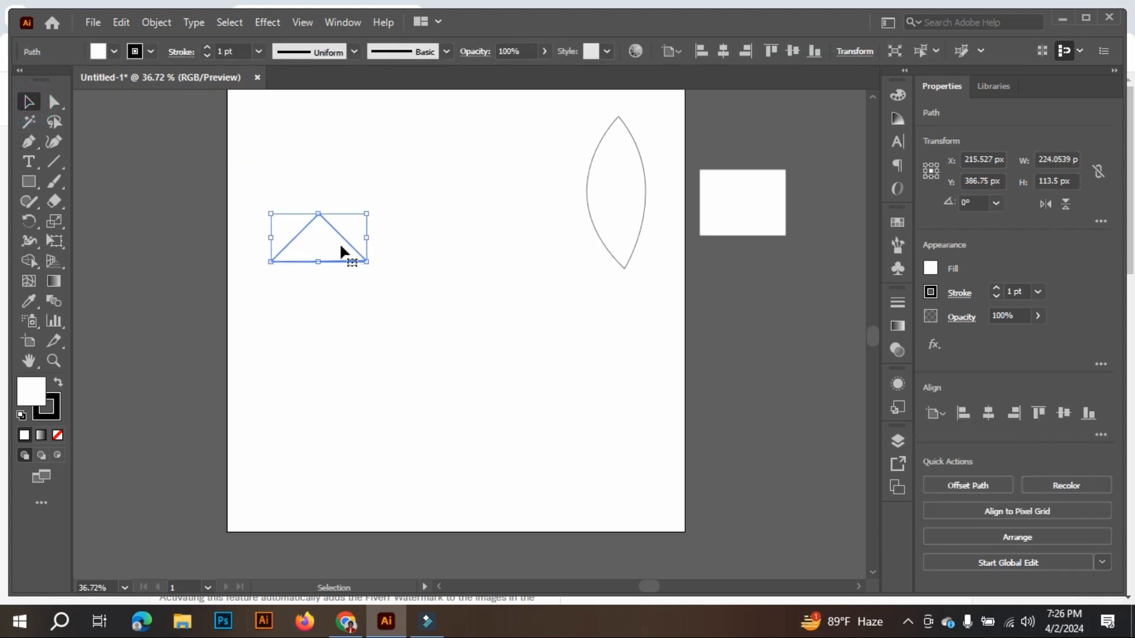
{"action": "left_click_drag", "start_coordinate": [340, 243], "coordinate": [797, 301]}
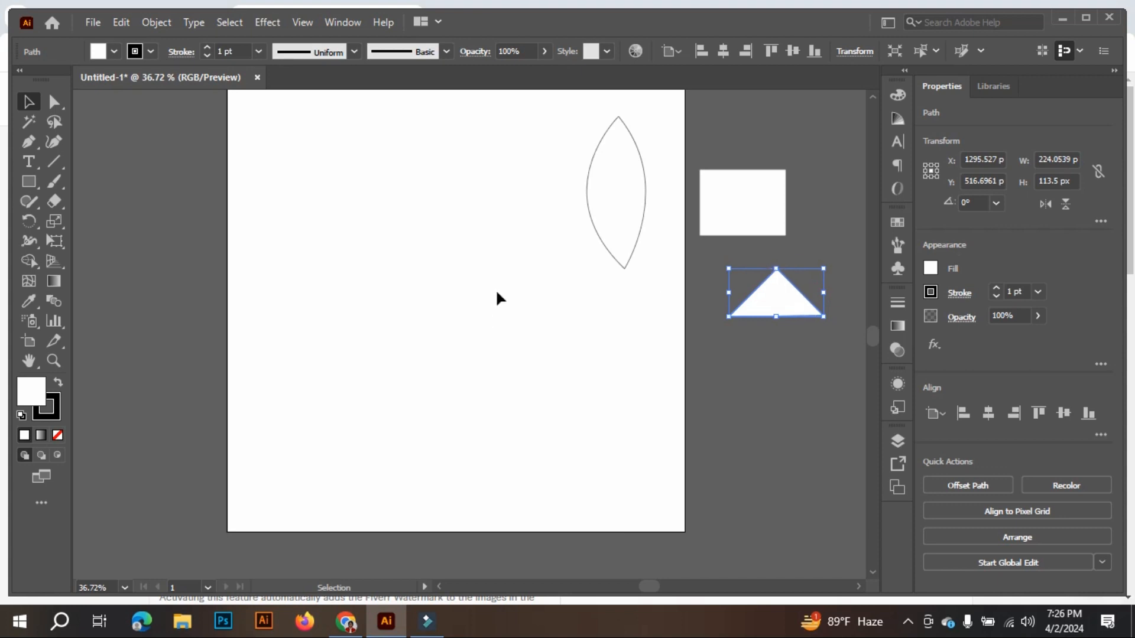
{"action": "left_click", "coordinate": [500, 310]}
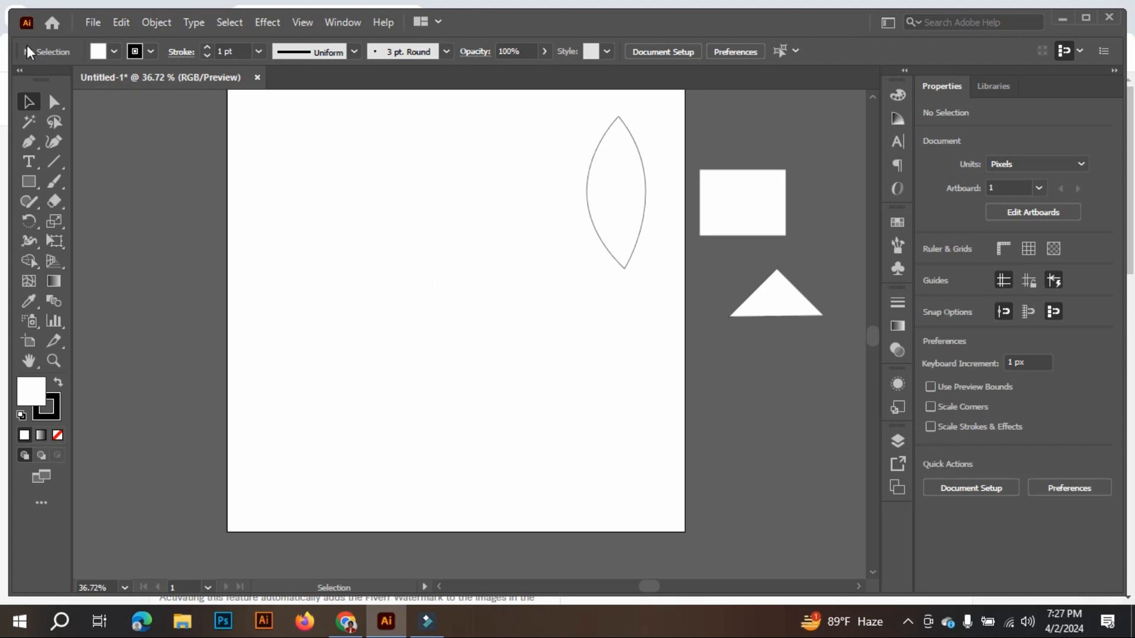
Step: Draw a closed curved heart shape about 276 px wide and 270 px high with the Pen tool
{"action": "left_click", "coordinate": [29, 142]}
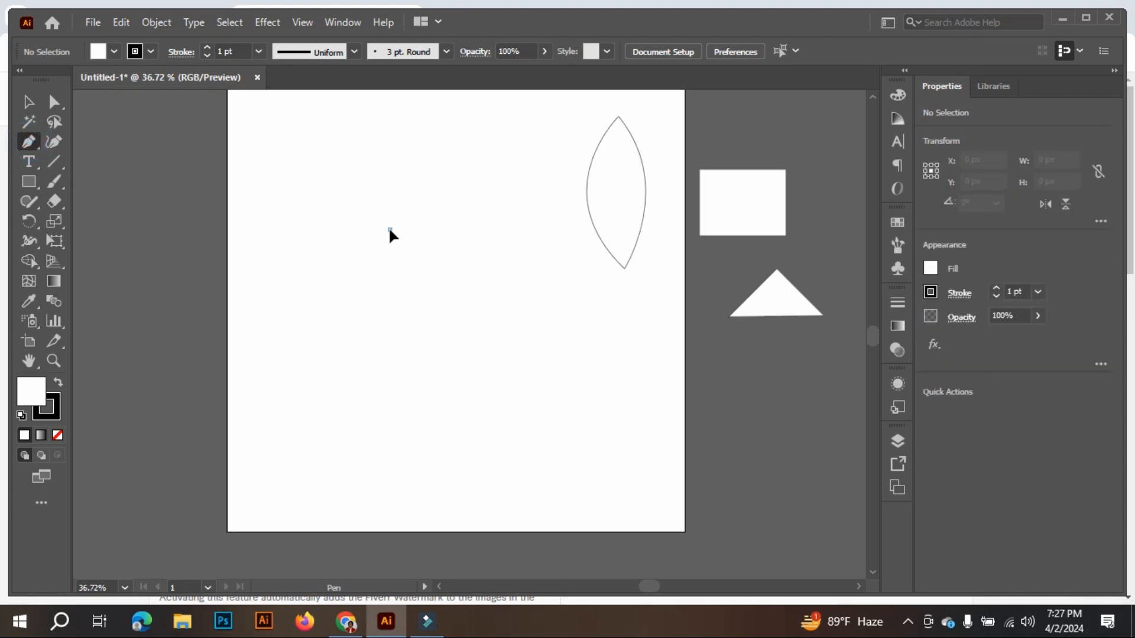
{"action": "left_click_drag", "start_coordinate": [445, 221], "coordinate": [464, 249]}
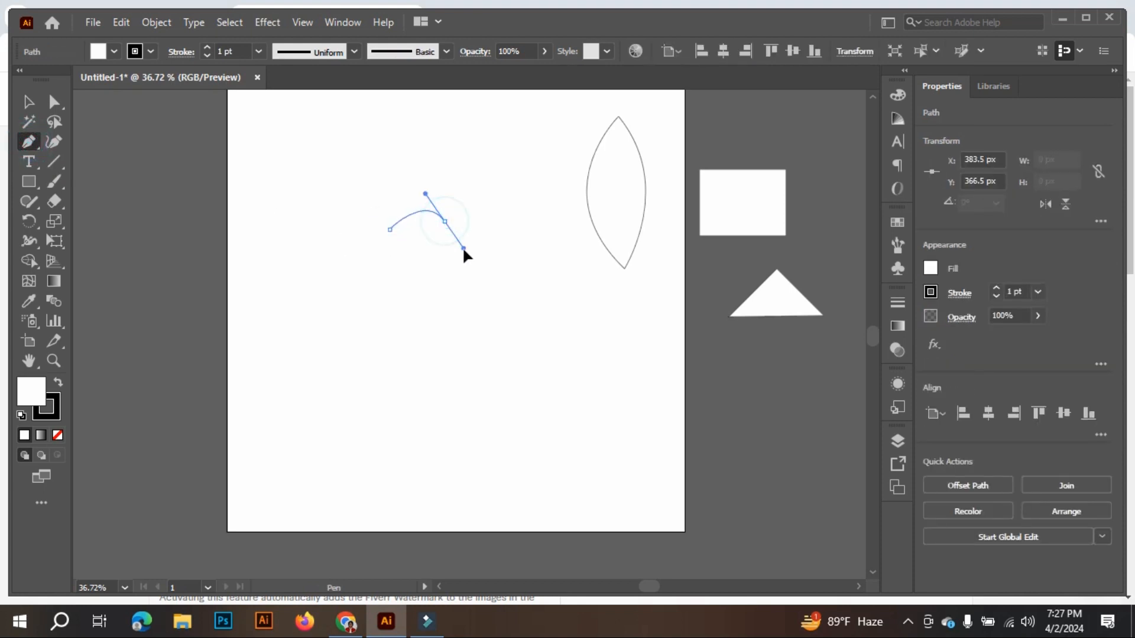
{"action": "left_click_drag", "start_coordinate": [406, 312], "coordinate": [377, 334]}
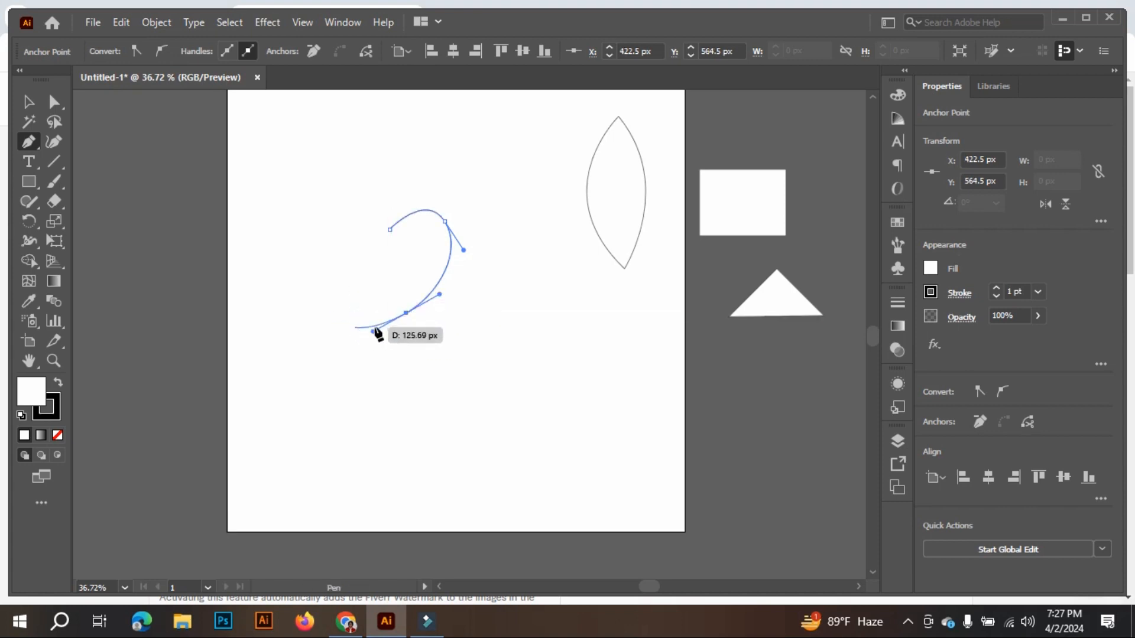
{"action": "left_click", "coordinate": [388, 321]}
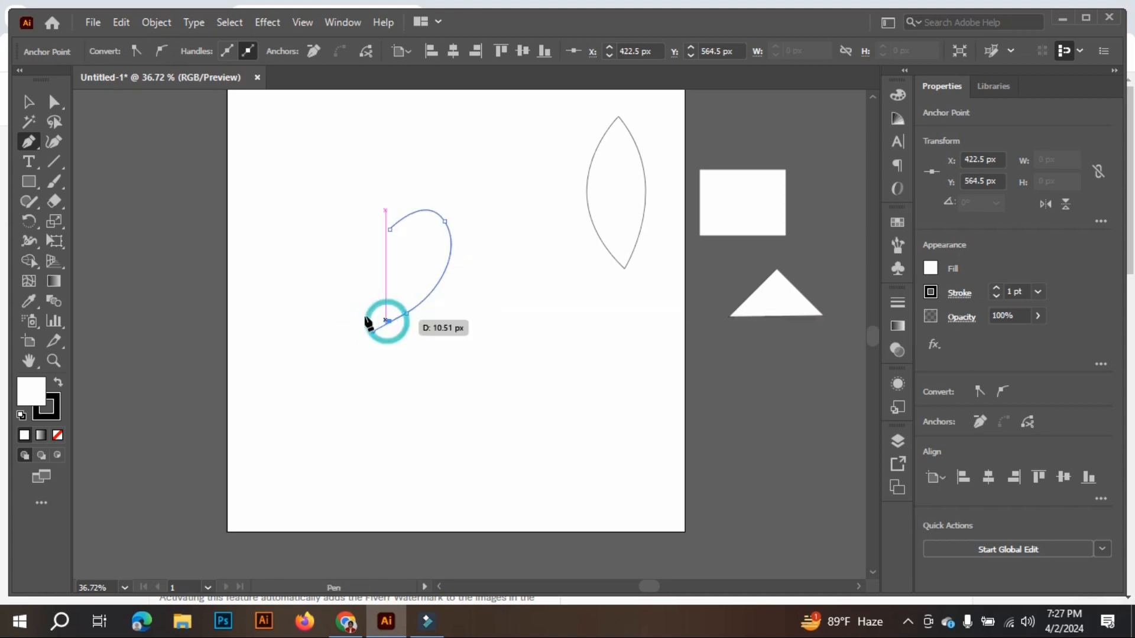
{"action": "left_click_drag", "start_coordinate": [347, 277], "coordinate": [388, 234]}
{"action": "left_click", "coordinate": [388, 231]}
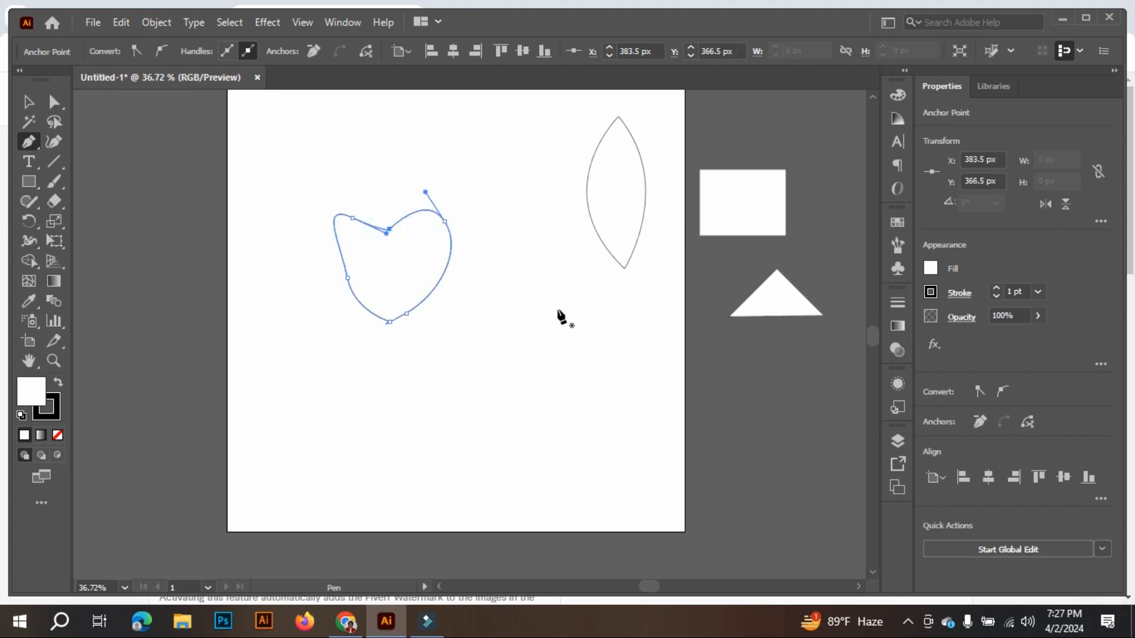
Step: Select the heart shape with the Selection tool and delete it
{"action": "left_click", "coordinate": [30, 102]}
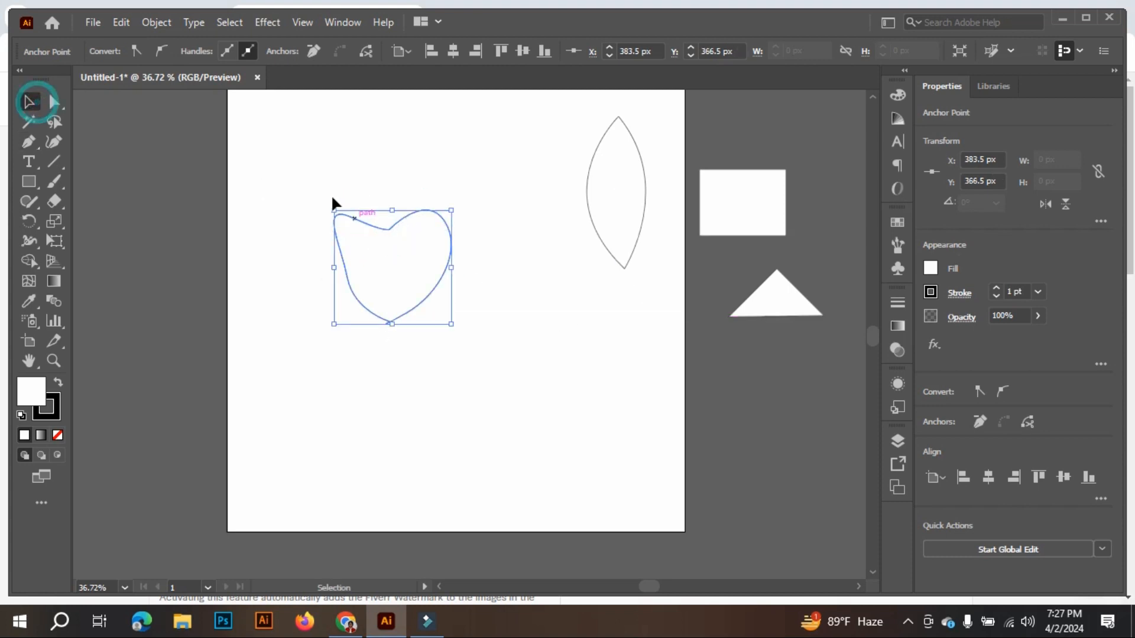
{"action": "left_click_drag", "start_coordinate": [314, 140], "coordinate": [556, 460]}
{"action": "left_click", "coordinate": [696, 509]}
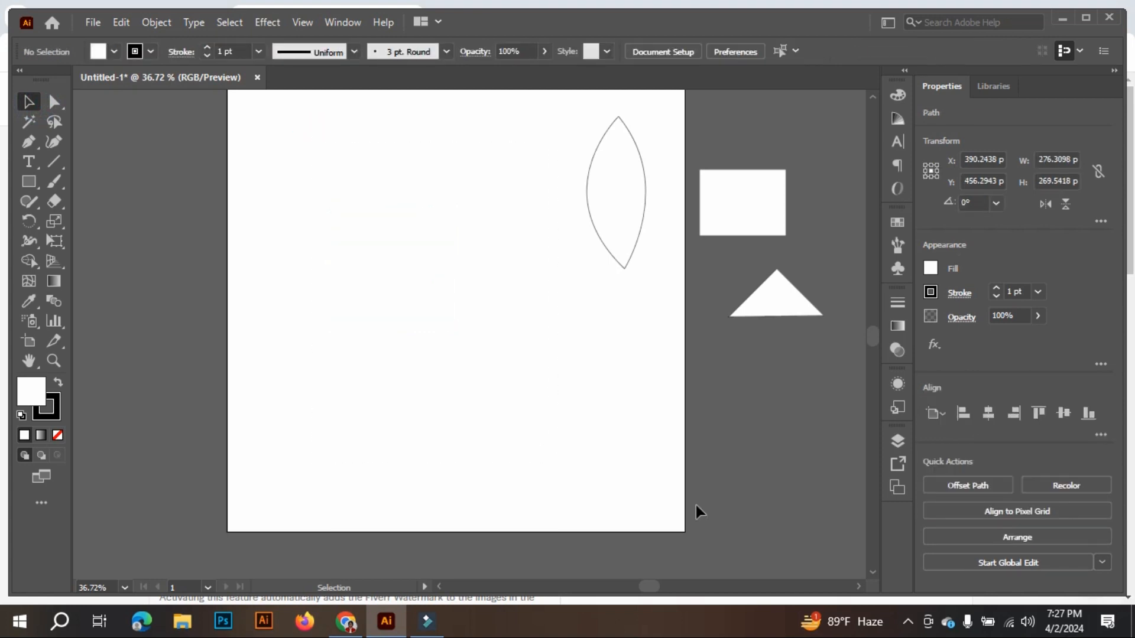
Step: Activate the Pen tool and show the rulers around the artboard
{"action": "left_click", "coordinate": [27, 144]}
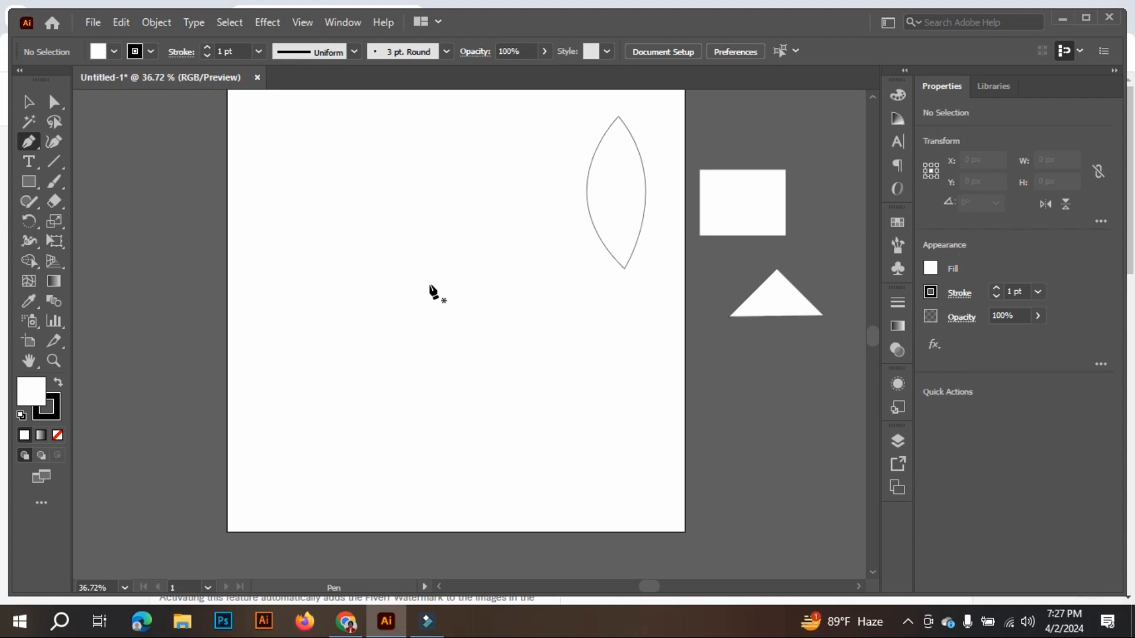
{"action": "key", "text": "ctrl"}
{"action": "key", "text": "ctrl+r"}
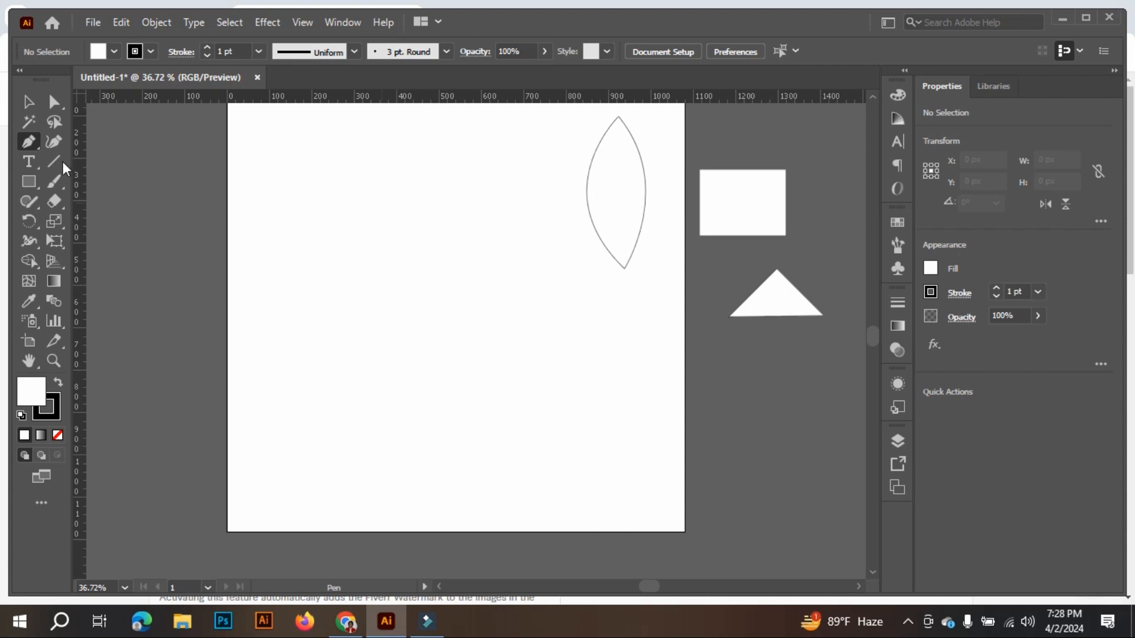
Step: Place a vertical ruler guide at X 444 px
{"action": "key", "text": "ctrl"}
{"action": "left_click_drag", "start_coordinate": [81, 279], "coordinate": [125, 277]}
{"action": "left_click_drag", "start_coordinate": [362, 278], "coordinate": [416, 279]}
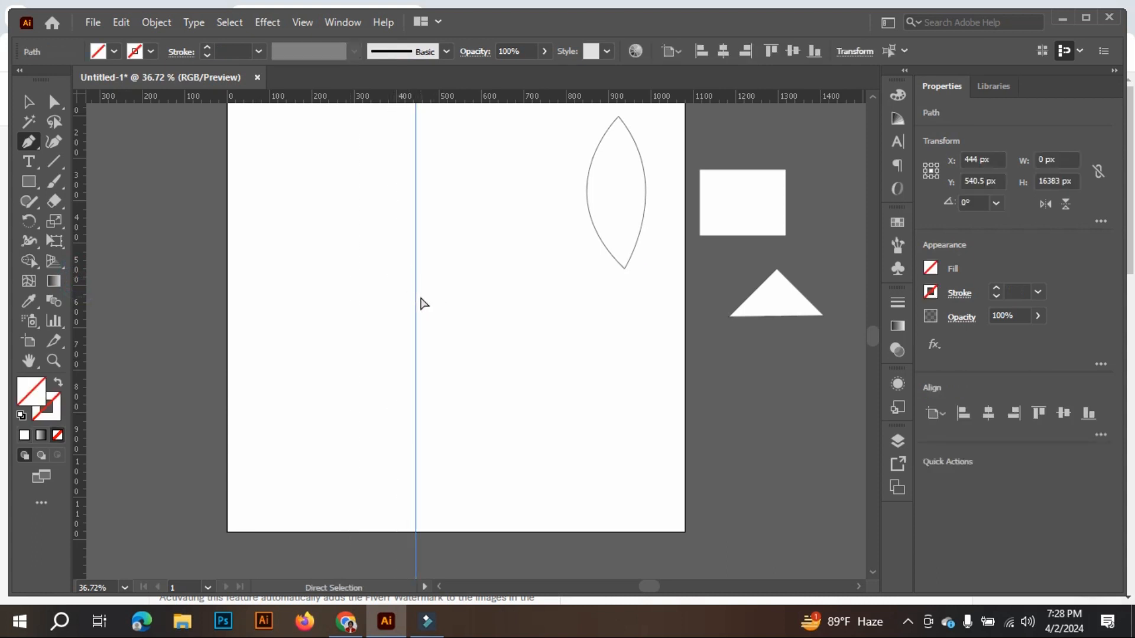
Step: Undo the vertical guide and the heart's deletion, and clear the heart from the artboard again
{"action": "key", "text": "ctrl+z"}
{"action": "key", "text": "ctrl+z"}
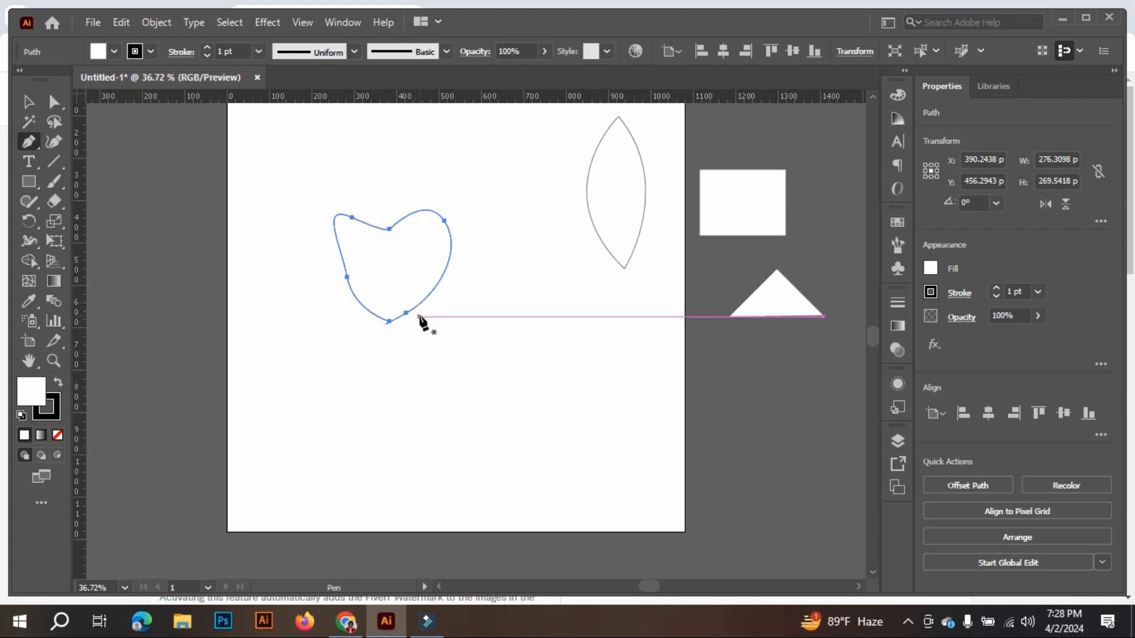
{"action": "key", "text": "ctrl+z"}
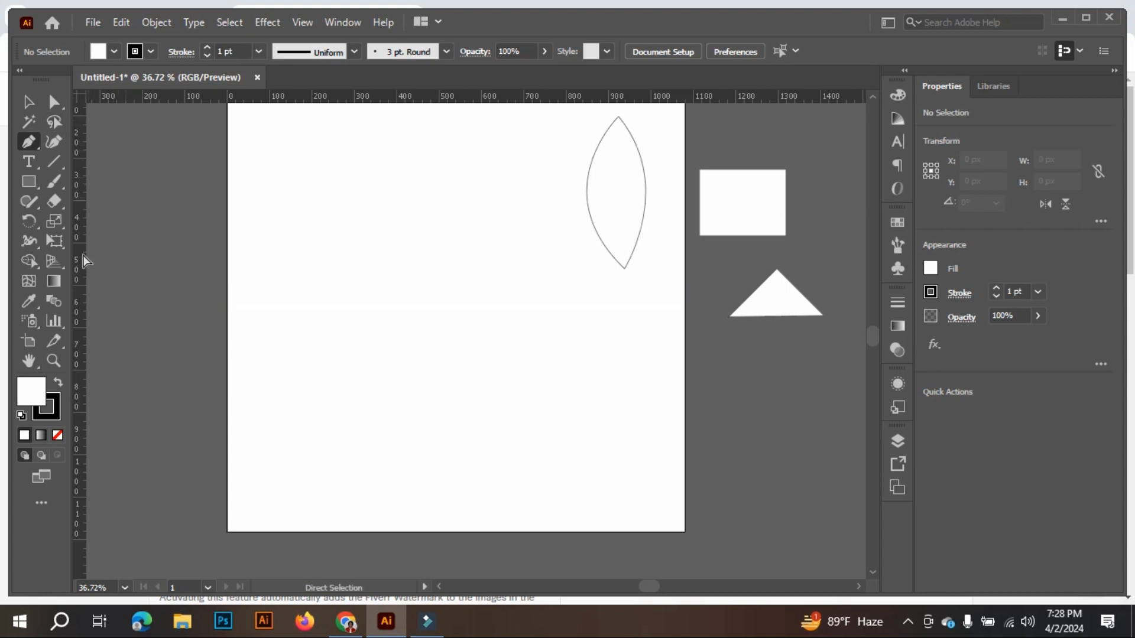
Step: Place a vertical guide at X 376 px and a horizontal guide at Y 571 px
{"action": "left_click", "coordinate": [79, 303]}
{"action": "left_click_drag", "start_coordinate": [331, 356], "coordinate": [388, 372]}
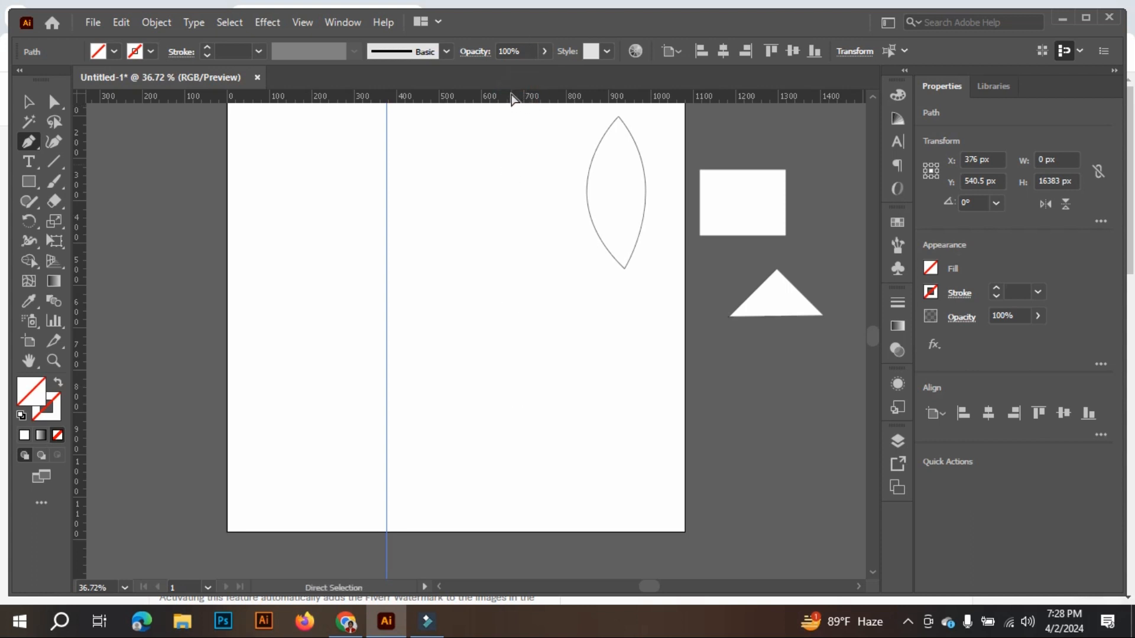
{"action": "left_click_drag", "start_coordinate": [511, 93], "coordinate": [515, 113]}
{"action": "left_click_drag", "start_coordinate": [508, 164], "coordinate": [488, 266]}
{"action": "left_click_drag", "start_coordinate": [479, 319], "coordinate": [479, 321]}
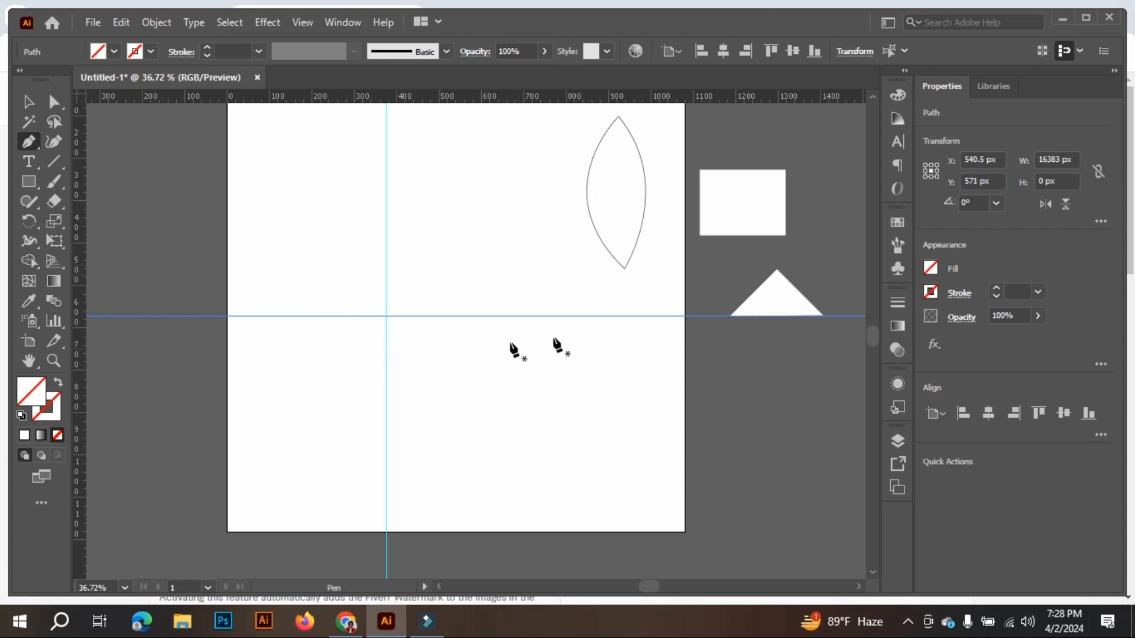
Step: Try a diagonal Pen path through the intersection of the two guides, and undo it
{"action": "left_click_drag", "start_coordinate": [295, 264], "coordinate": [576, 425]}
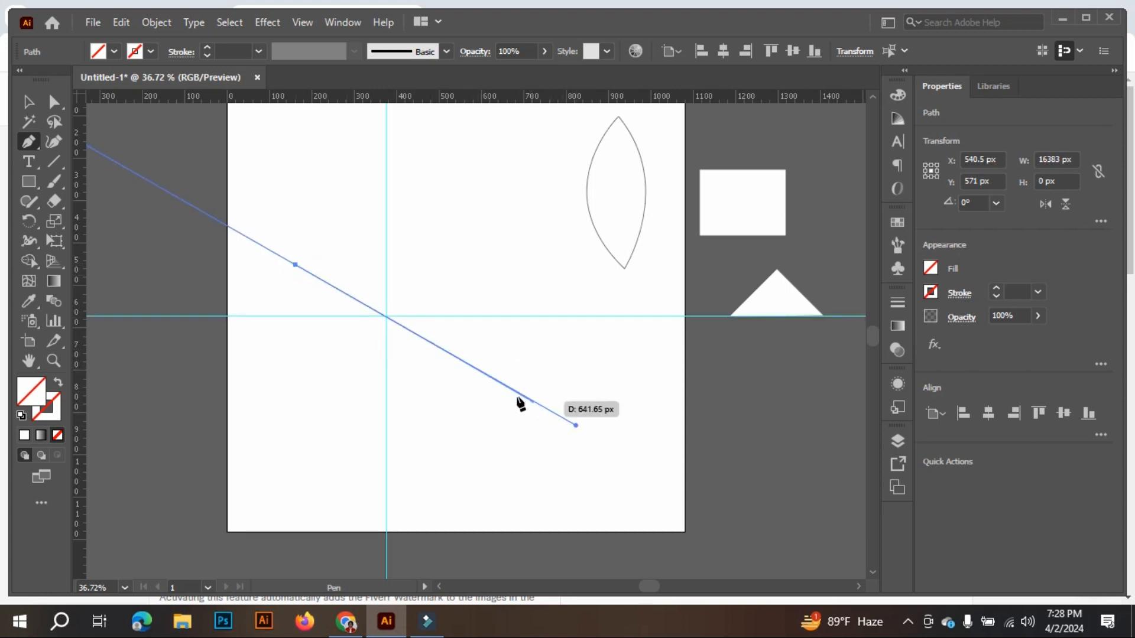
{"action": "left_click_drag", "start_coordinate": [518, 400], "coordinate": [517, 396]}
{"action": "key", "text": "ctrl+z"}
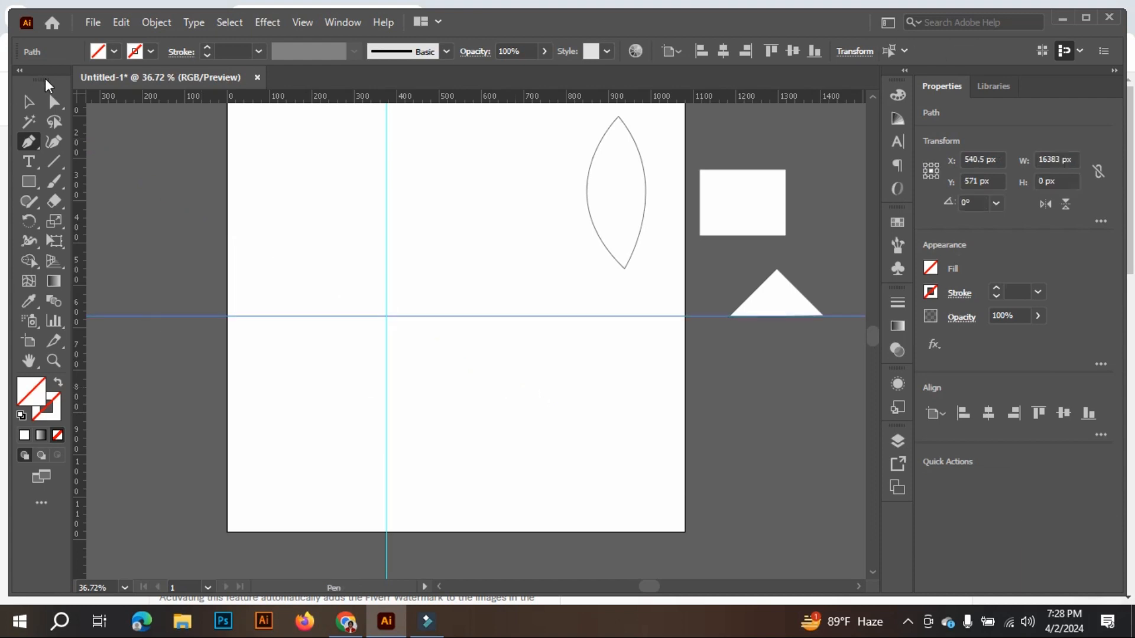
Step: Delete both existing guides and place a new vertical ruler guide at X 456 px
{"action": "left_click", "coordinate": [20, 103]}
{"action": "left_click_drag", "start_coordinate": [271, 201], "coordinate": [557, 389]}
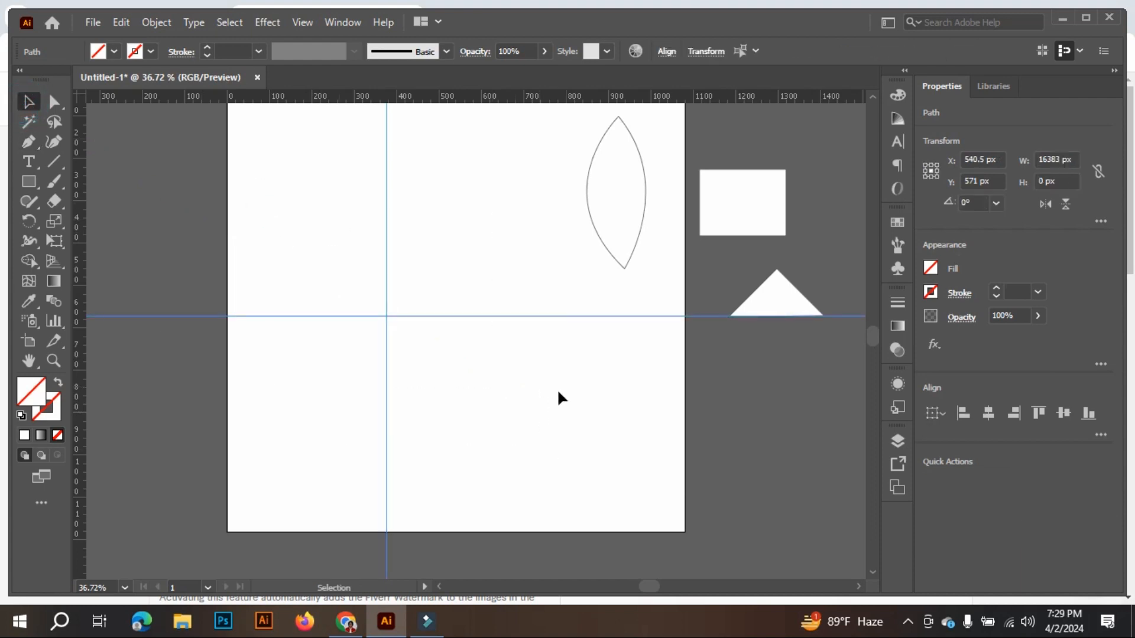
{"action": "key", "text": "Delete"}
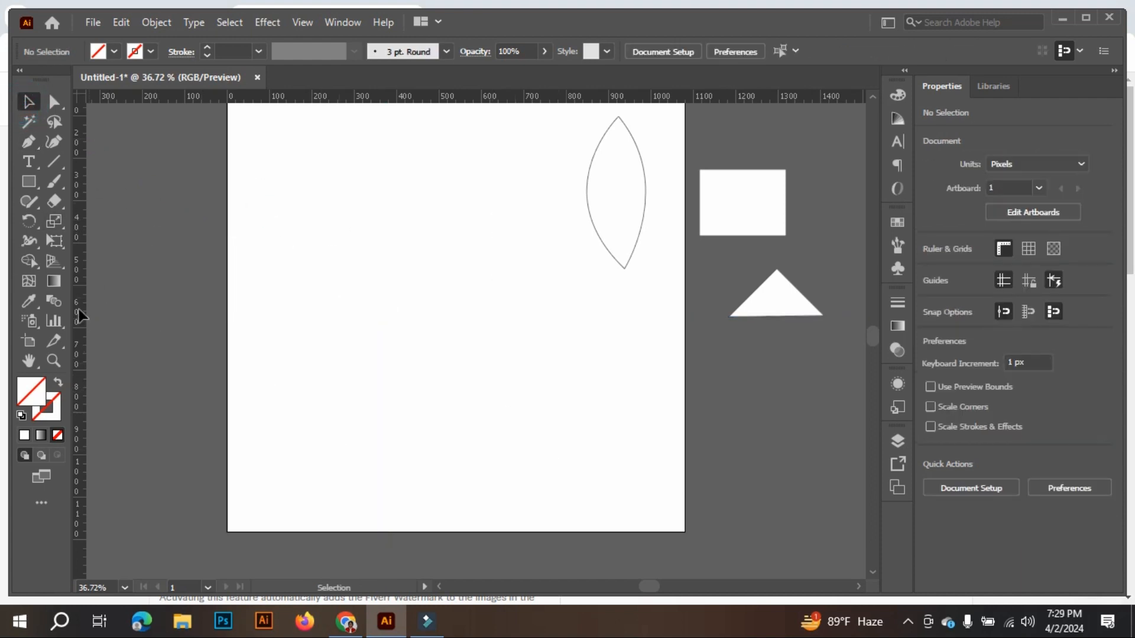
{"action": "left_click_drag", "start_coordinate": [80, 312], "coordinate": [185, 363]}
{"action": "left_click_drag", "start_coordinate": [420, 396], "coordinate": [423, 397]}
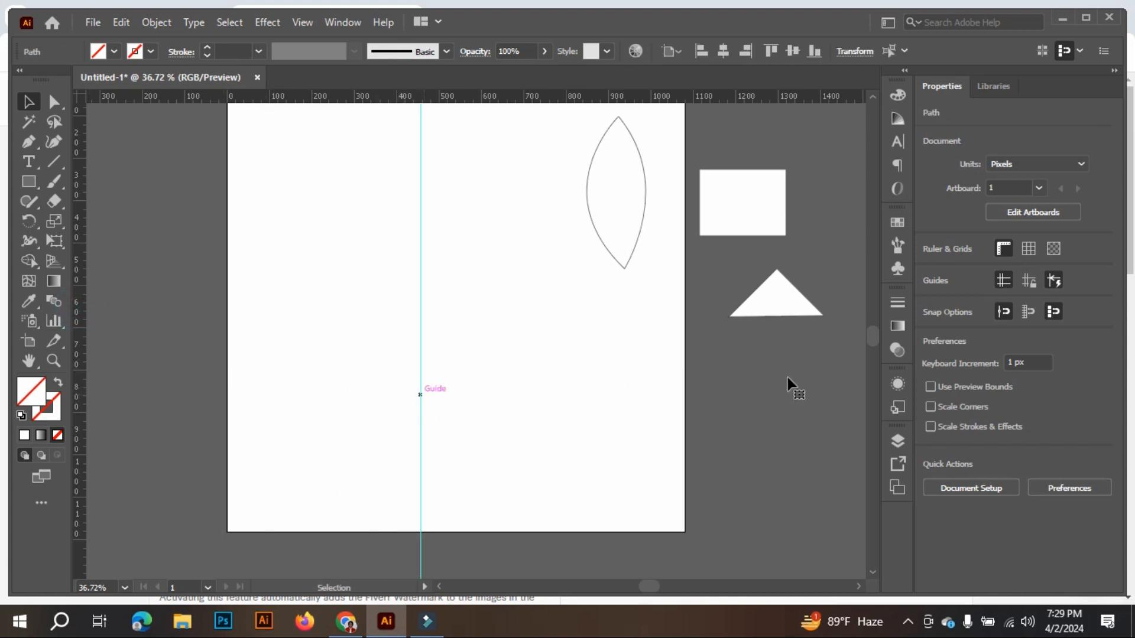
Step: Start a Pen path on the guide at about Y 402 px and curve it to a second anchor at X 584, Y 399 px
{"action": "left_click", "coordinate": [33, 137]}
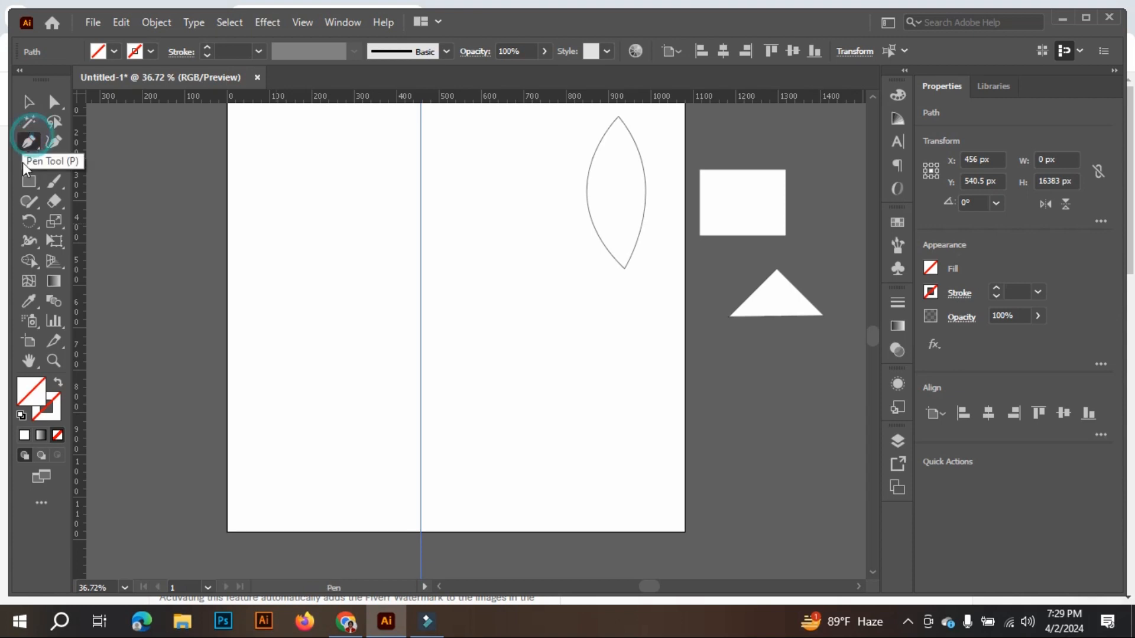
{"action": "left_click", "coordinate": [420, 244]}
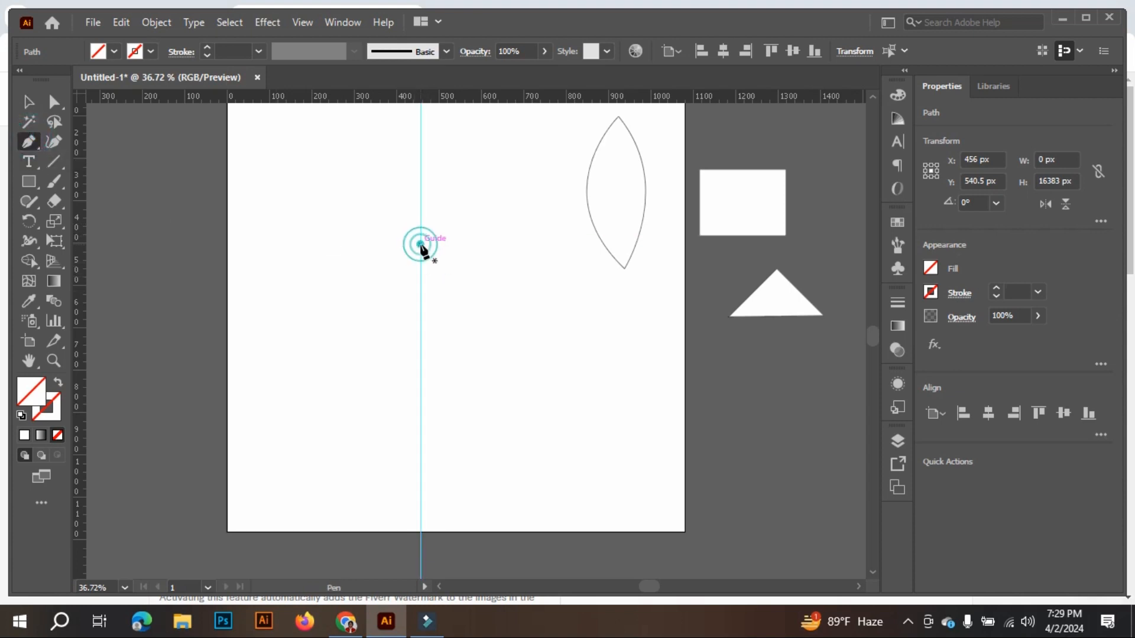
{"action": "left_click_drag", "start_coordinate": [471, 276], "coordinate": [461, 345]}
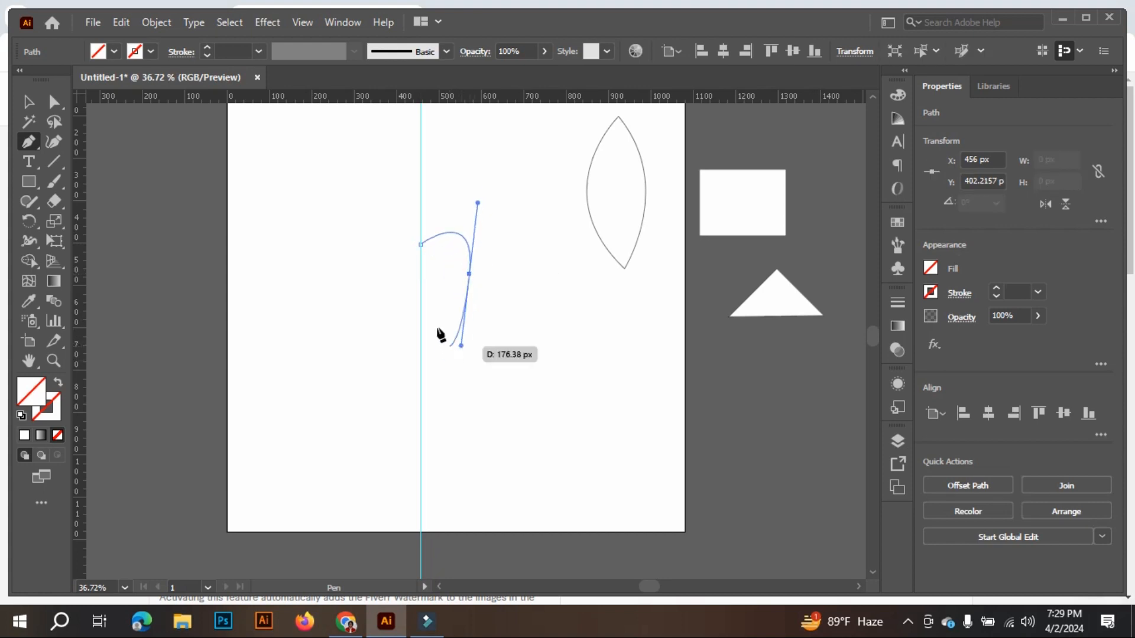
{"action": "key", "text": "ctrl+z"}
{"action": "left_click_drag", "start_coordinate": [476, 245], "coordinate": [477, 289]}
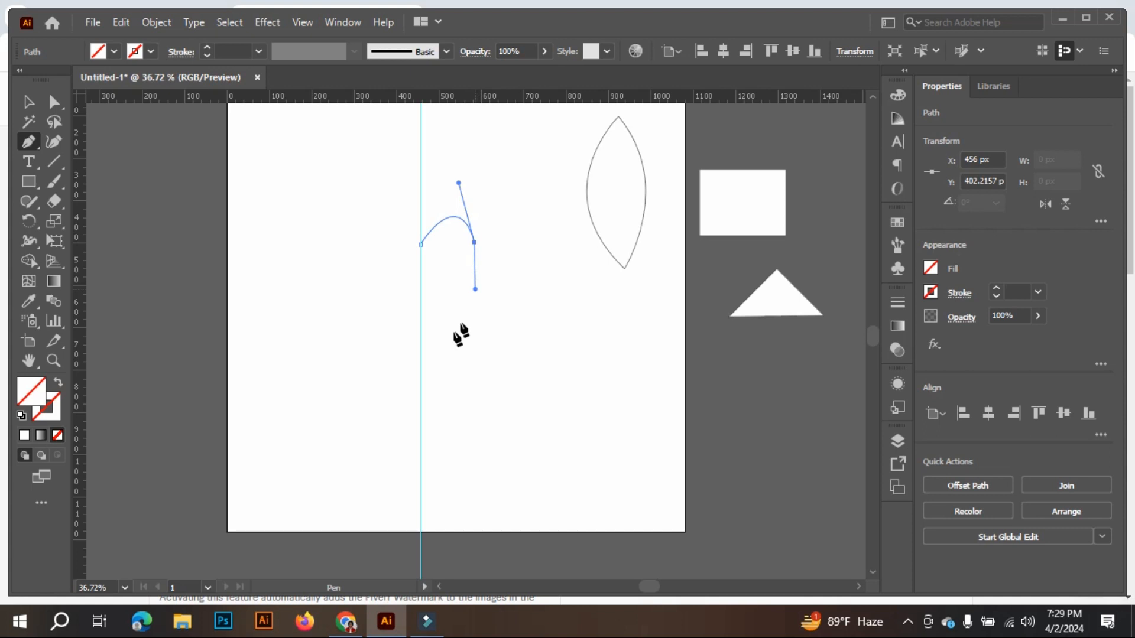
Step: End the curved half-heart path on the guide at about Y 655 px with no outgoing handle, and deselect it
{"action": "left_click", "coordinate": [421, 359]}
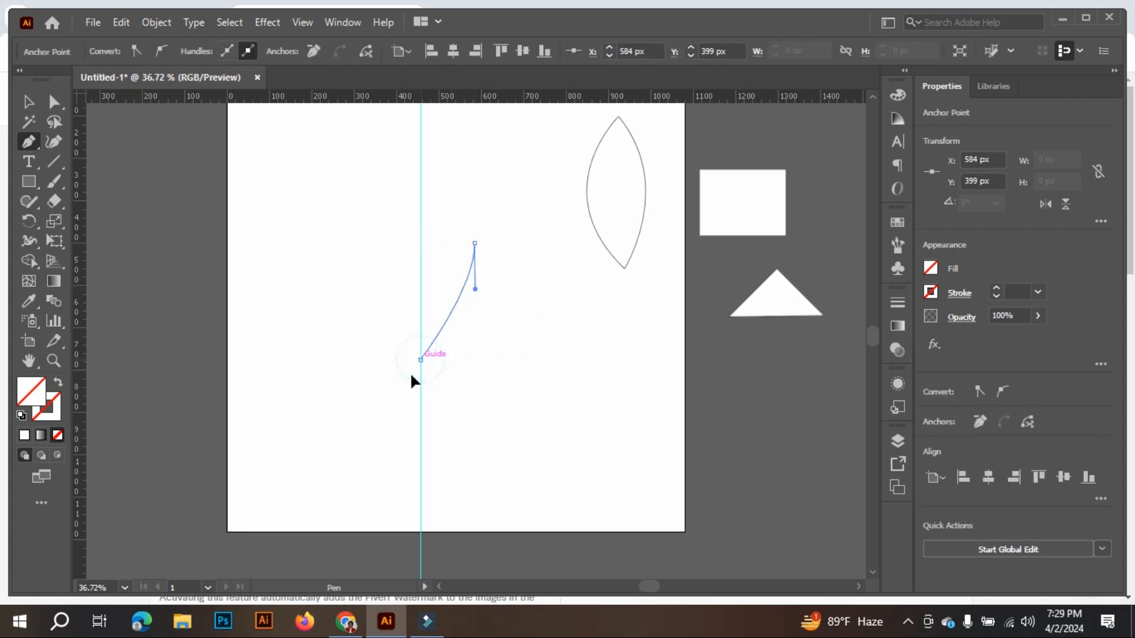
{"action": "left_click_drag", "start_coordinate": [411, 375], "coordinate": [411, 375]}
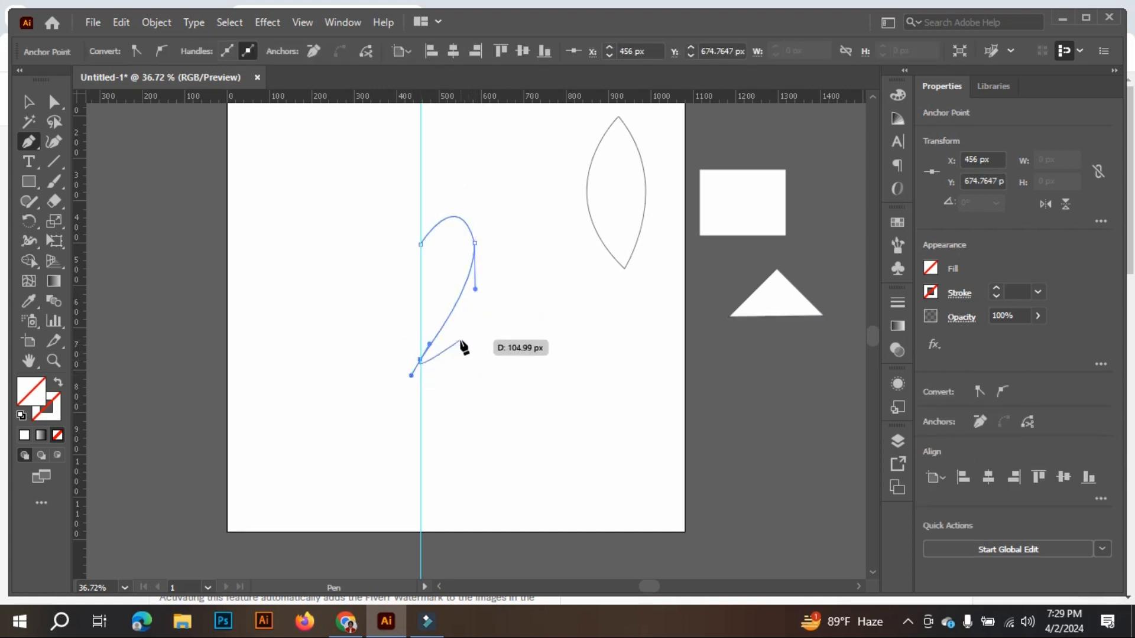
{"action": "key", "text": "ctrl+z"}
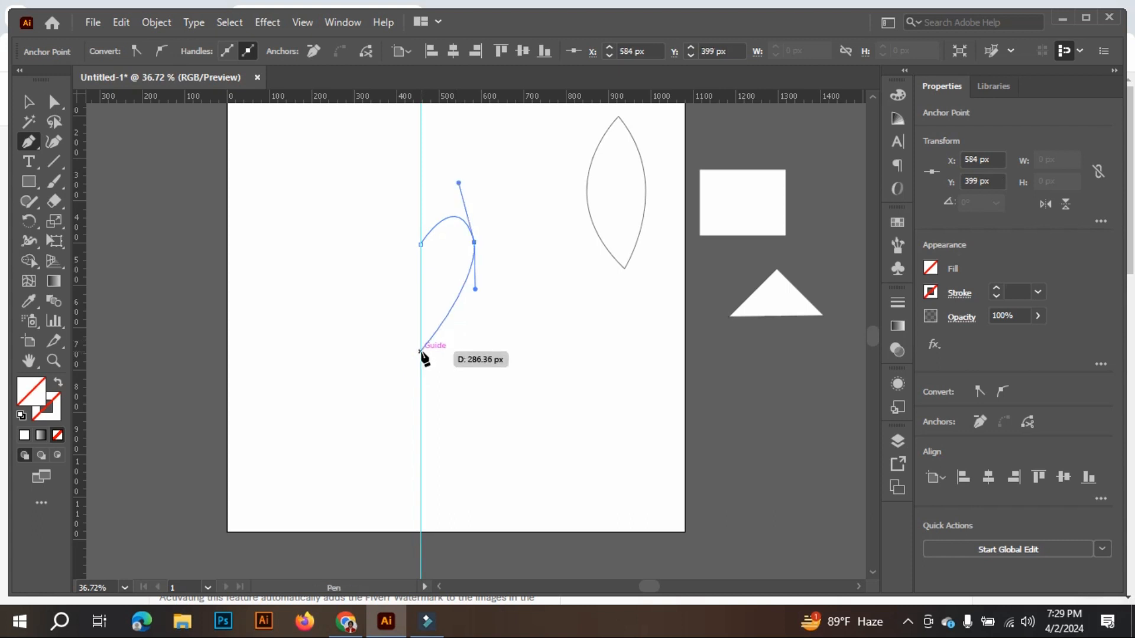
{"action": "left_click", "coordinate": [419, 351]}
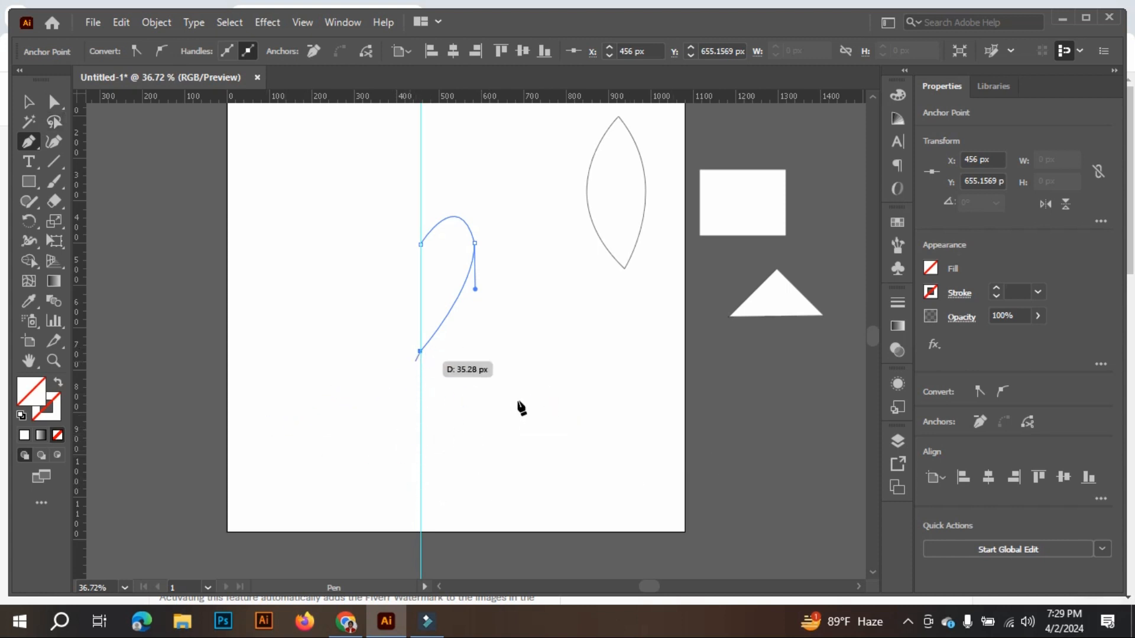
{"action": "key", "text": "ctrl"}
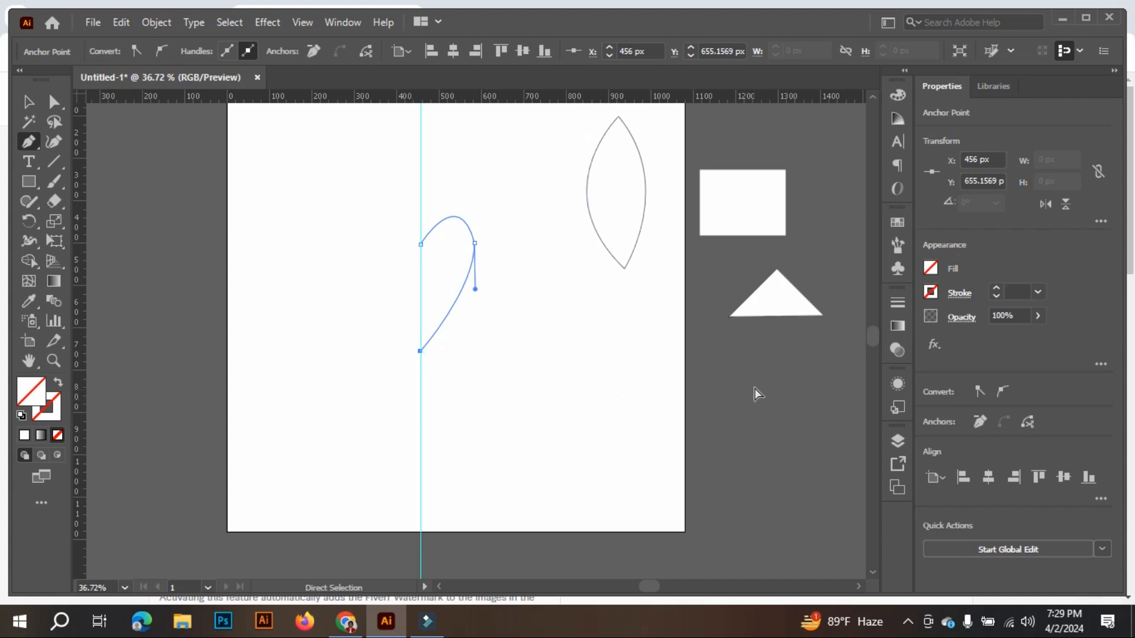
{"action": "left_click", "coordinate": [756, 393], "text": "ctrl"}
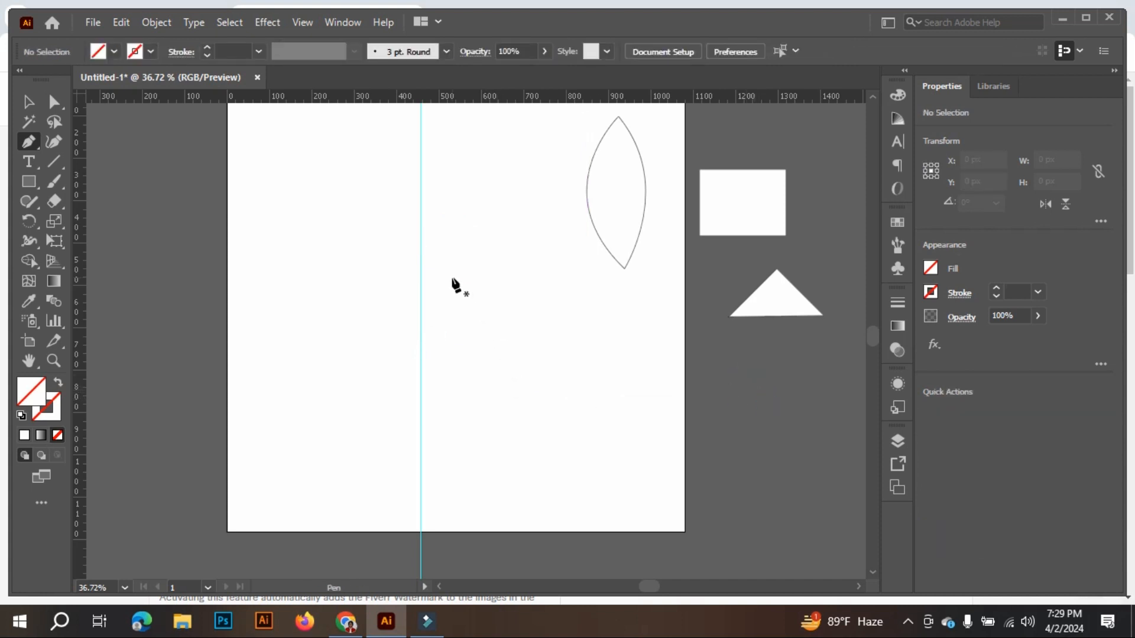
{"action": "left_click_drag", "start_coordinate": [530, 374], "coordinate": [380, 250]}
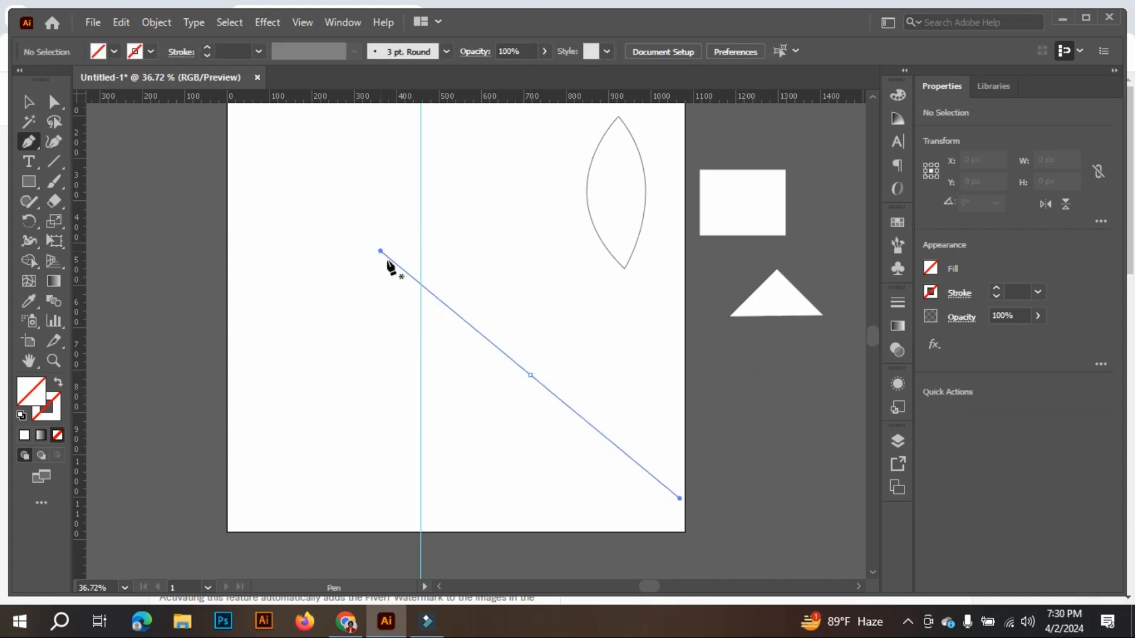
{"action": "key", "text": "ctrl"}
{"action": "left_click", "coordinate": [429, 322], "text": "ctrl"}
{"action": "key", "text": "v"}
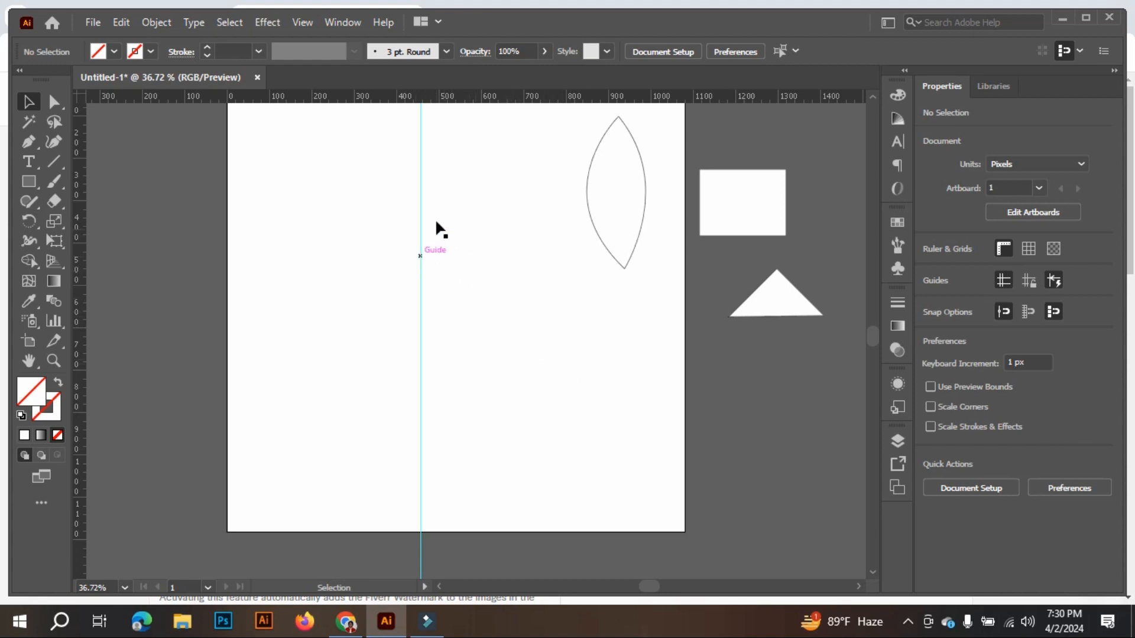
Step: Give the half-heart path beside the guide a black stroke, leaving its fill empty
{"action": "mouse_move", "coordinate": [446, 189]}
{"action": "left_mouse_down"}
{"action": "mouse_move", "coordinate": [453, 295]}
{"action": "mouse_move", "coordinate": [501, 338]}
{"action": "mouse_move", "coordinate": [450, 183]}
{"action": "left_mouse_up"}
{"action": "left_click", "coordinate": [533, 307]}
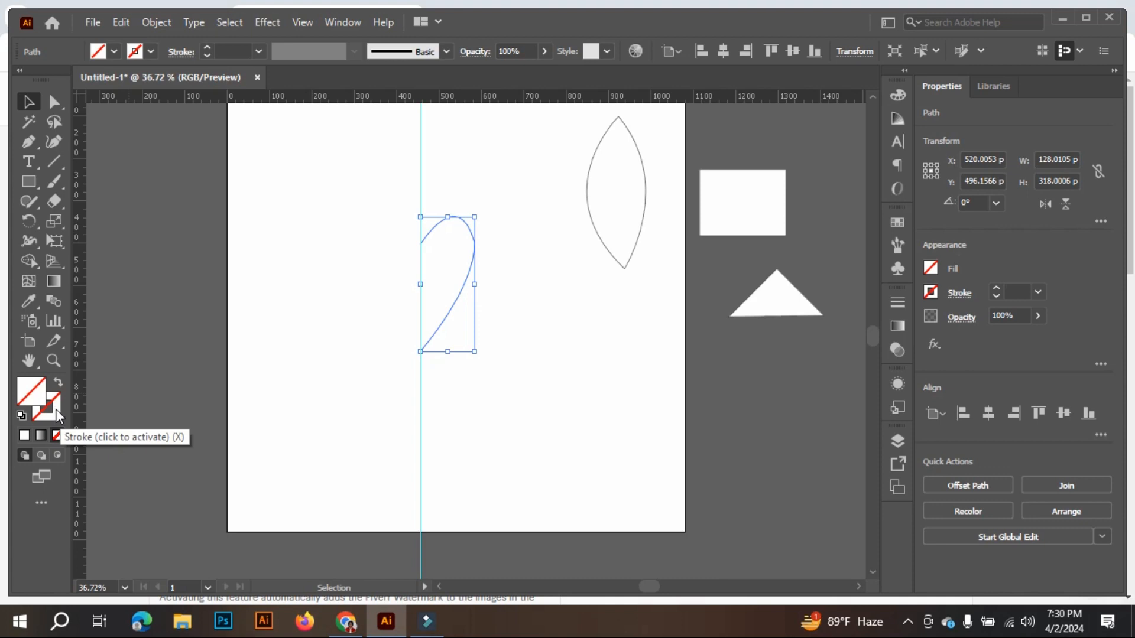
{"action": "left_click", "coordinate": [527, 441]}
{"action": "left_click_drag", "start_coordinate": [553, 433], "coordinate": [448, 191]}
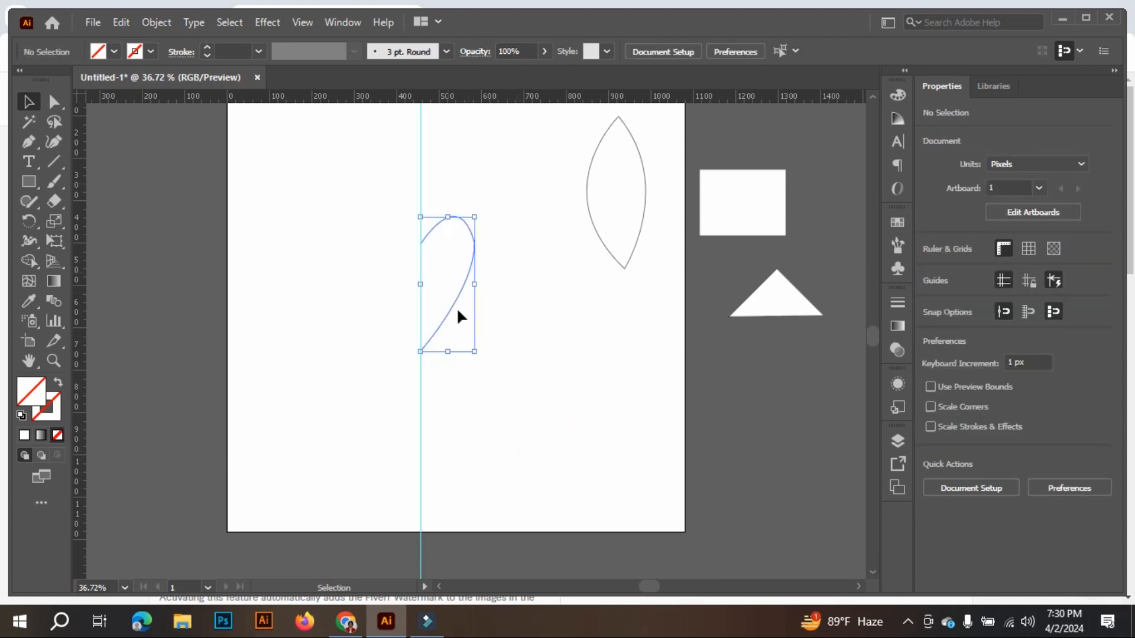
{"action": "left_click", "coordinate": [58, 416]}
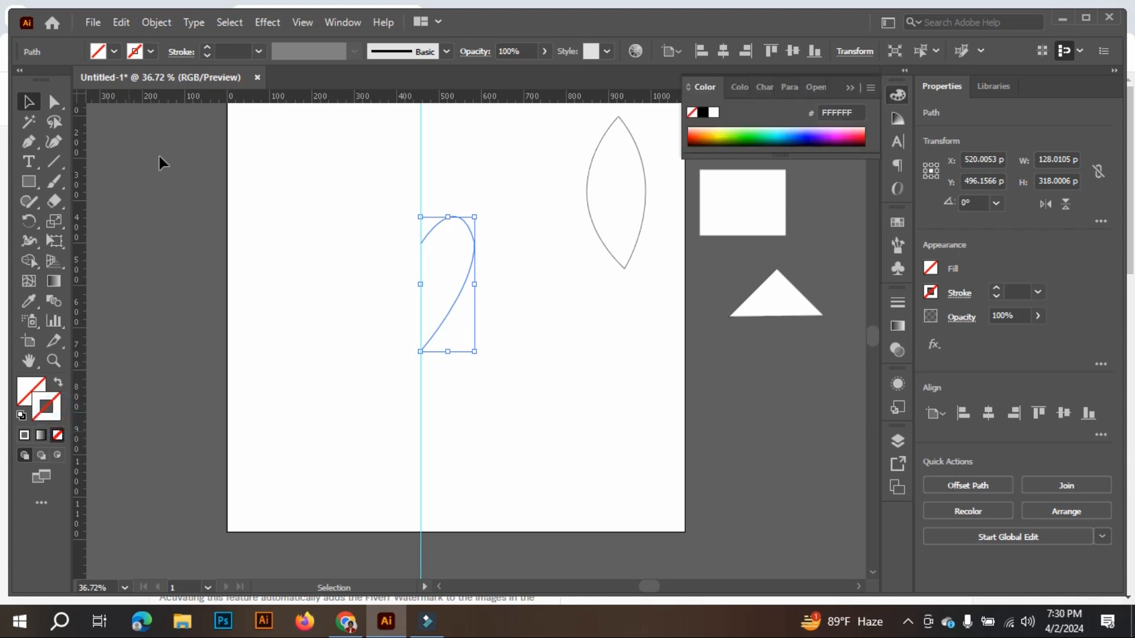
{"action": "left_click", "coordinate": [152, 52]}
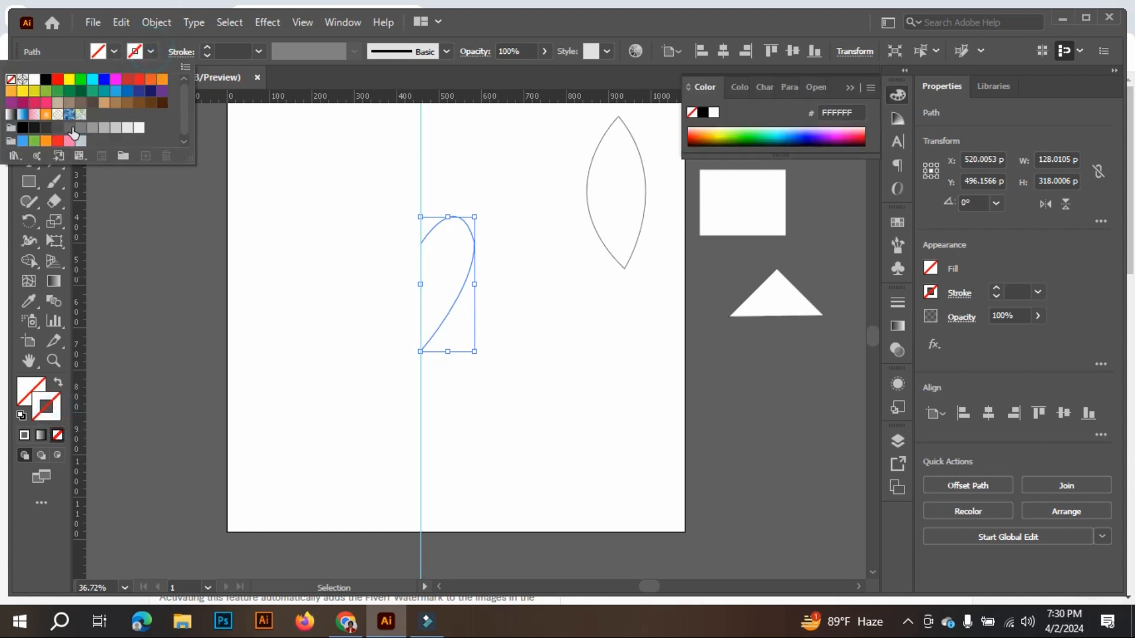
{"action": "left_click", "coordinate": [46, 79]}
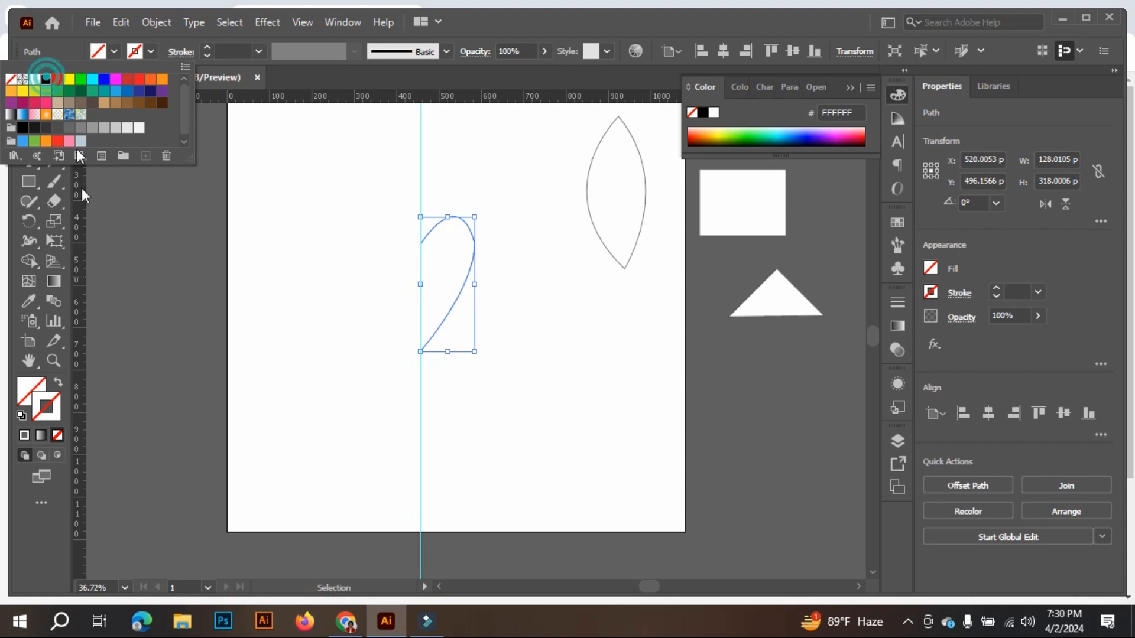
{"action": "left_click", "coordinate": [29, 386]}
{"action": "left_click", "coordinate": [516, 424]}
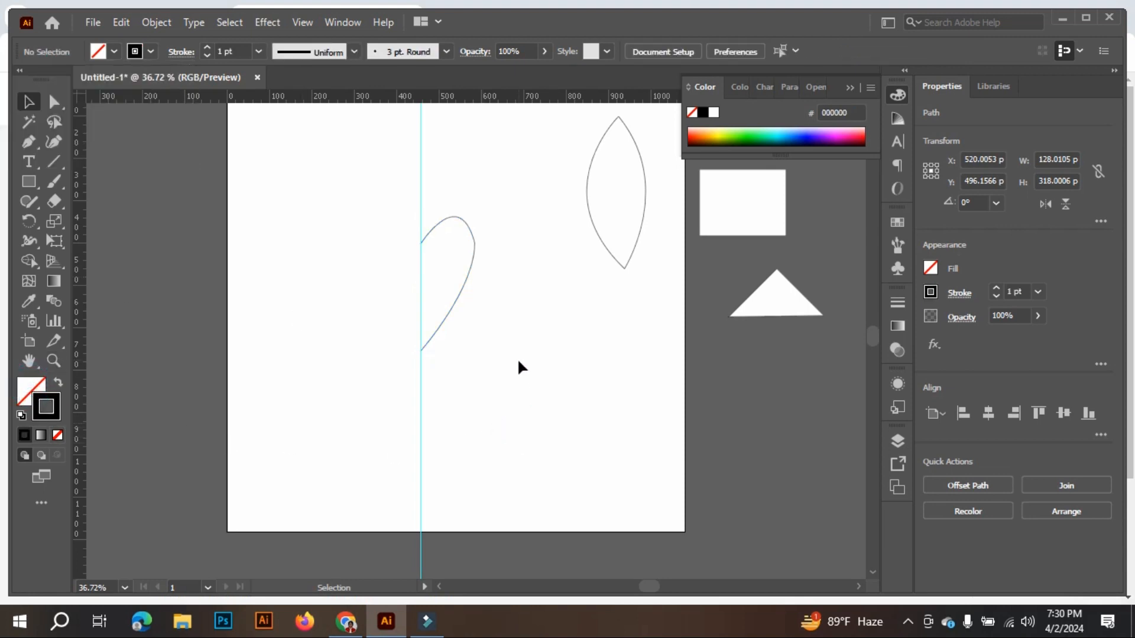
{"action": "left_click", "coordinate": [446, 163]}
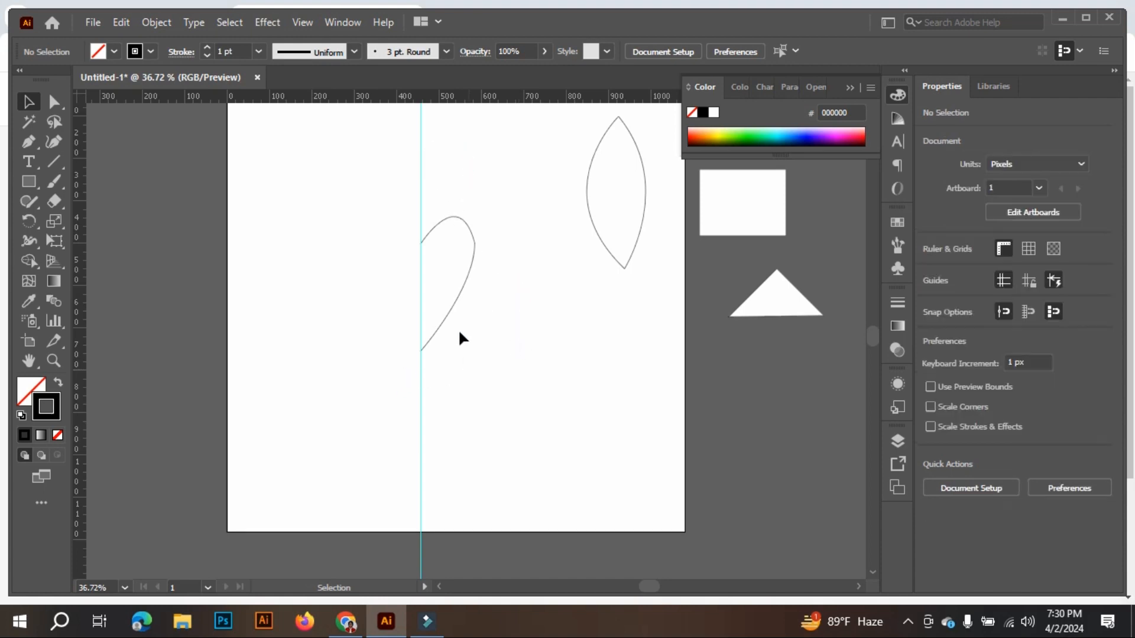
Step: Set the half-heart path's stroke weight to 3 pt and deselect it
{"action": "left_click_drag", "start_coordinate": [487, 302], "coordinate": [444, 251]}
{"action": "left_click", "coordinate": [207, 48]}
{"action": "left_click", "coordinate": [207, 48]}
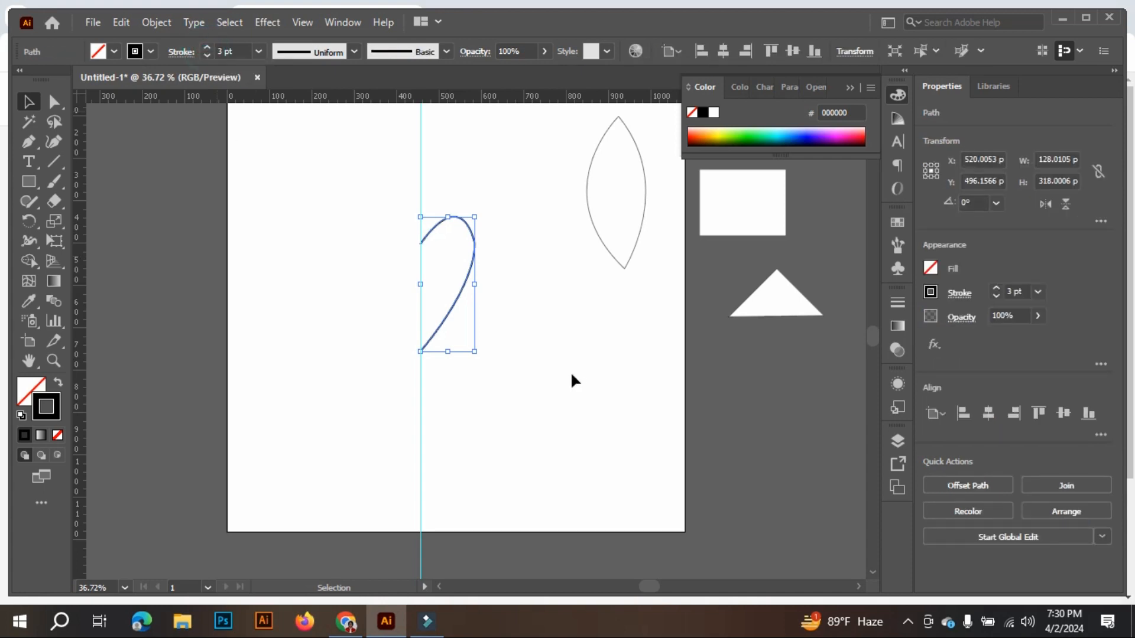
{"action": "left_click", "coordinate": [569, 323]}
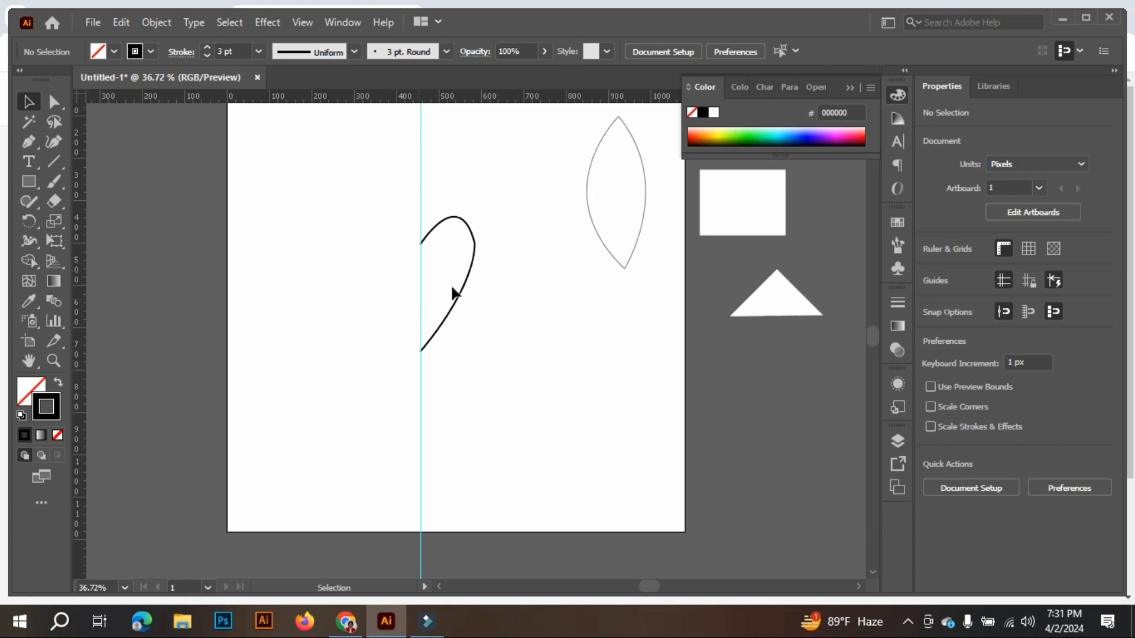
{"action": "left_click_drag", "start_coordinate": [438, 187], "coordinate": [505, 303]}
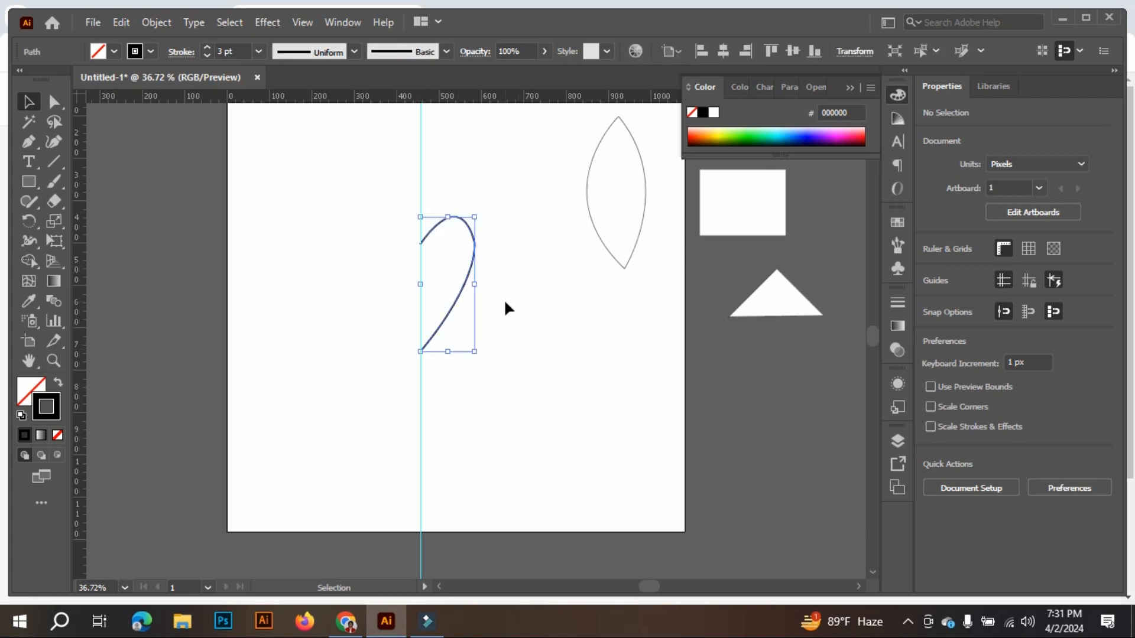
{"action": "left_click", "coordinate": [462, 254]}
{"action": "right_click", "coordinate": [484, 264]}
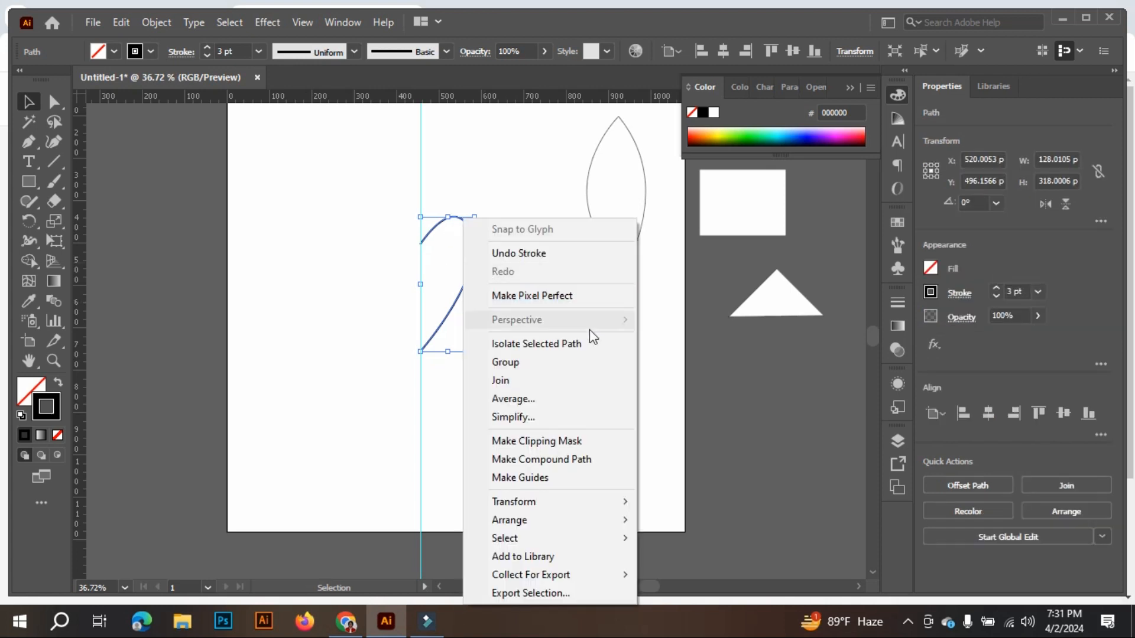
{"action": "mouse_move", "coordinate": [551, 504]}
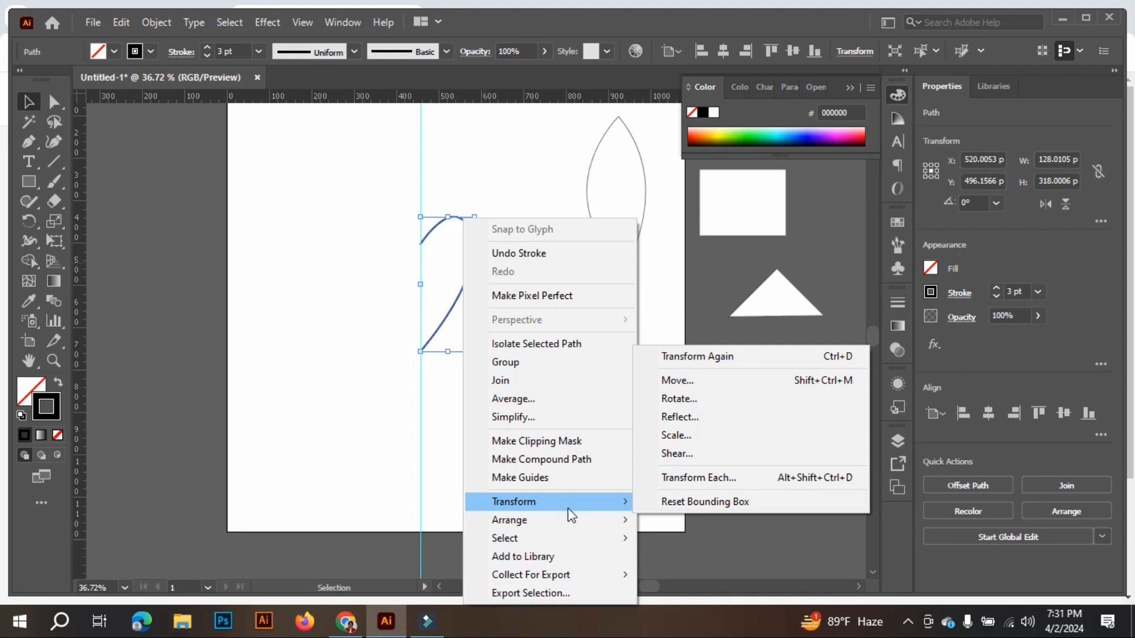
{"action": "left_click", "coordinate": [352, 200]}
{"action": "left_click", "coordinate": [431, 177]}
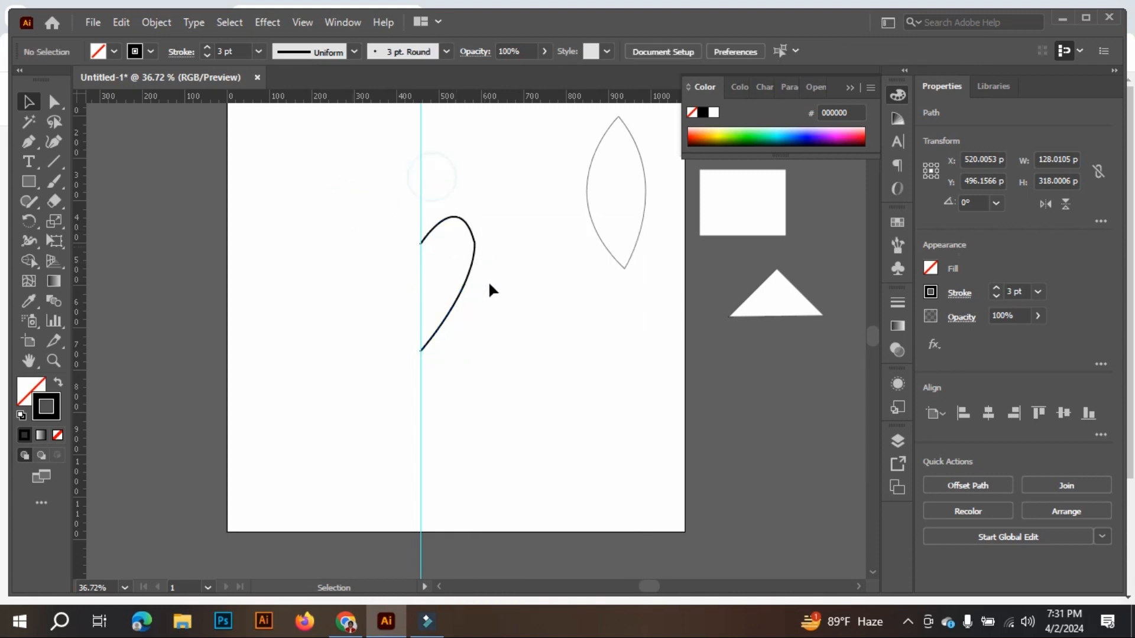
Step: Create a reflected copy of the half-heart path about the vertical axis at 90°, previewing the horizontal axis for comparison first
{"action": "left_click_drag", "start_coordinate": [487, 248], "coordinate": [499, 244]}
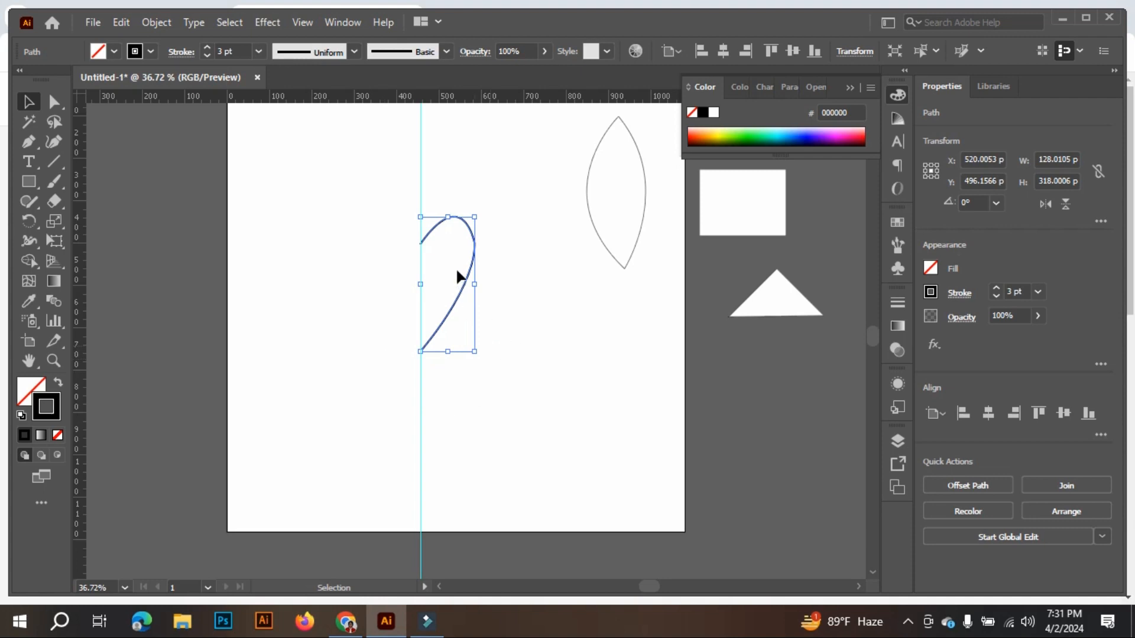
{"action": "right_click", "coordinate": [473, 247]}
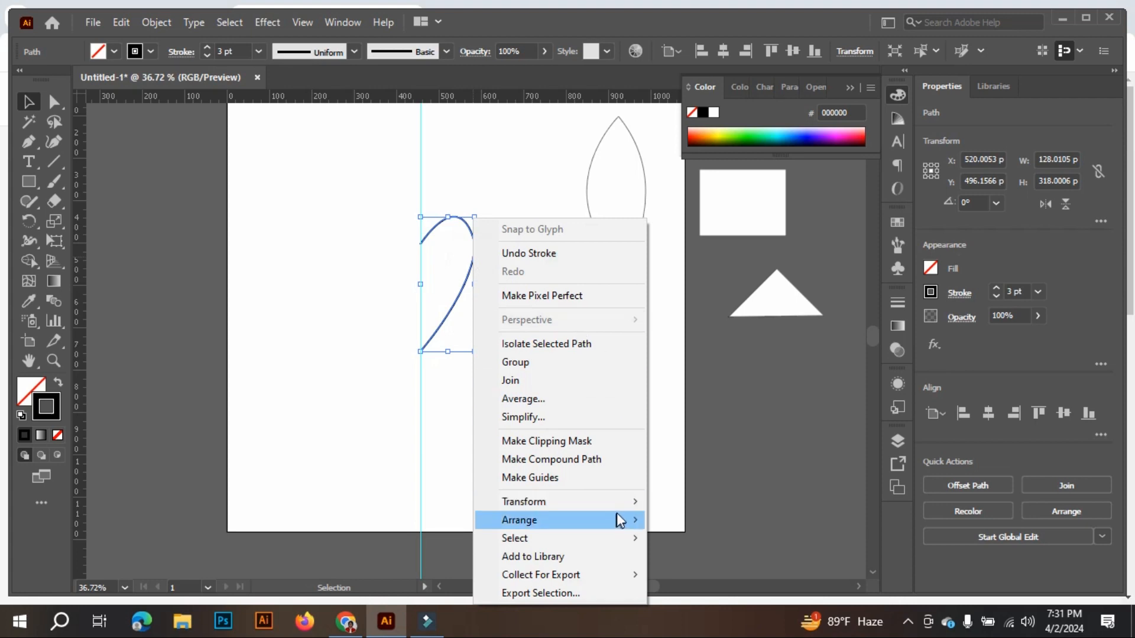
{"action": "mouse_move", "coordinate": [622, 507]}
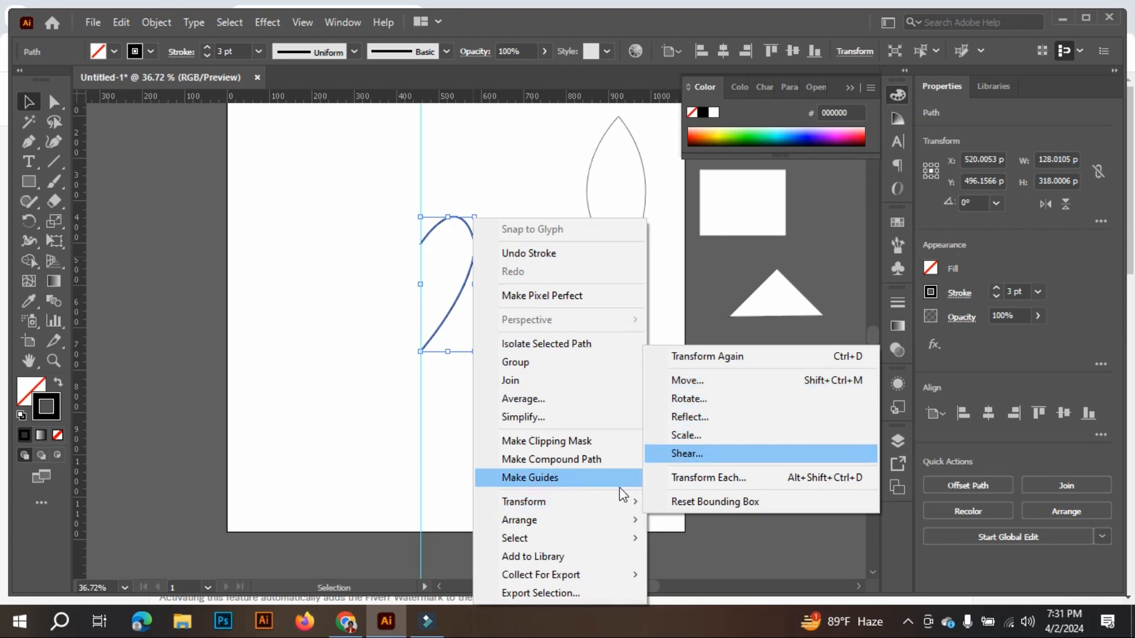
{"action": "left_click", "coordinate": [715, 419]}
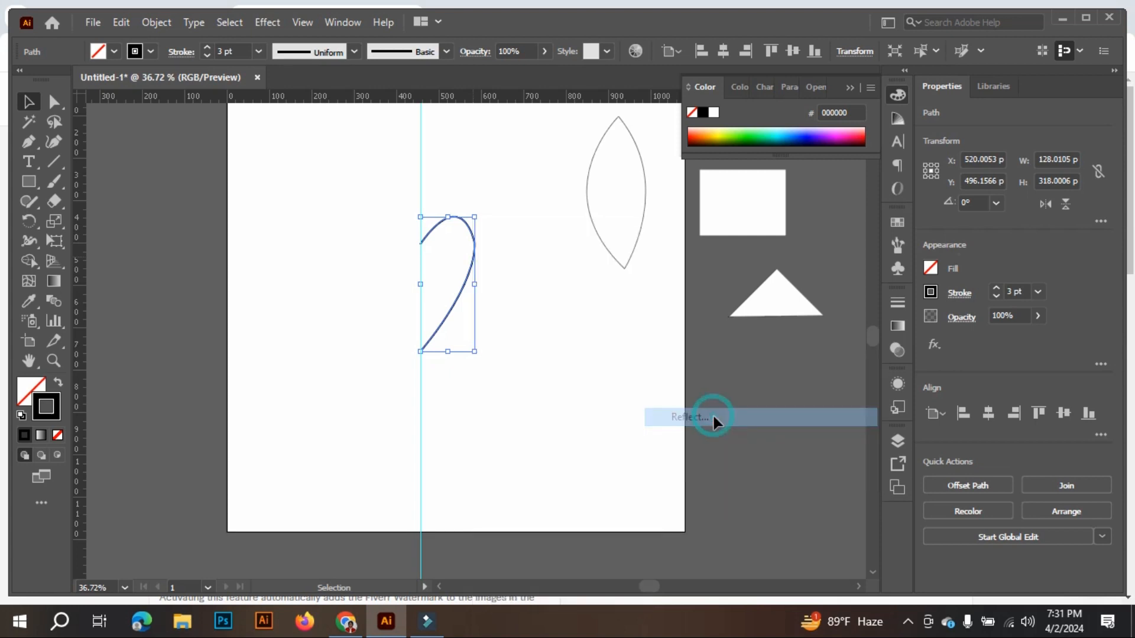
{"action": "left_click_drag", "start_coordinate": [555, 164], "coordinate": [701, 174]}
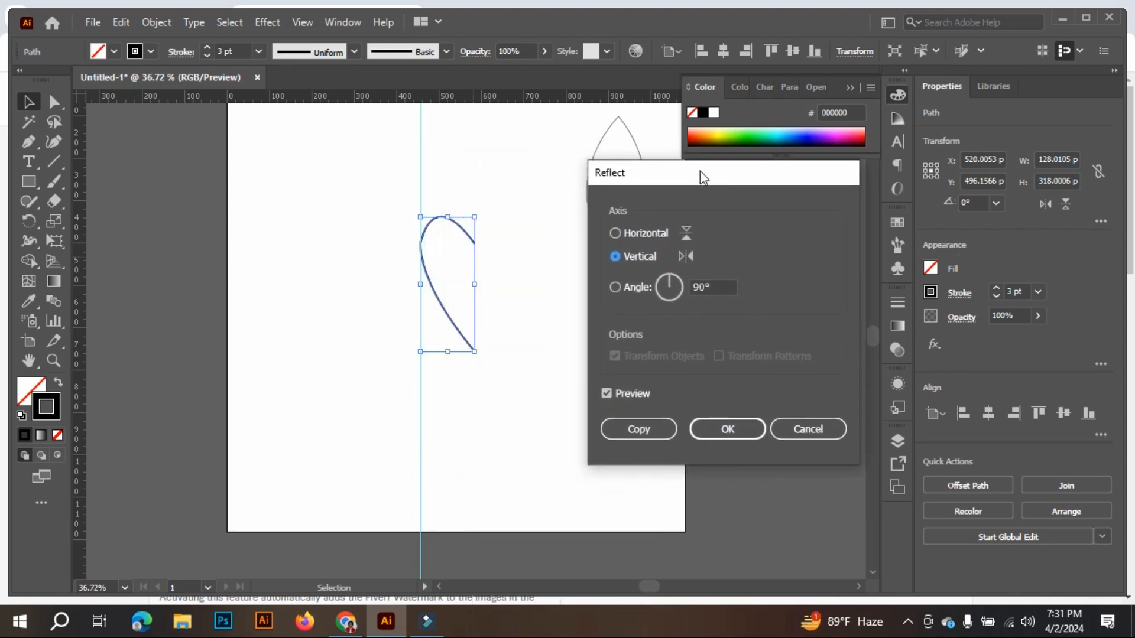
{"action": "left_click", "coordinate": [606, 393]}
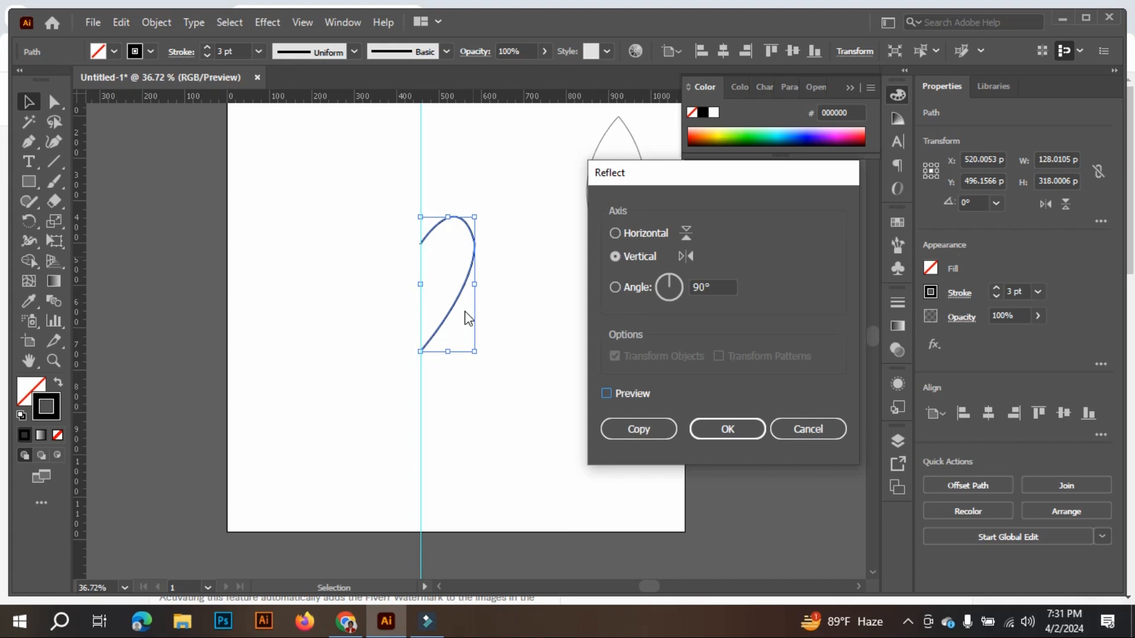
{"action": "left_click", "coordinate": [605, 393]}
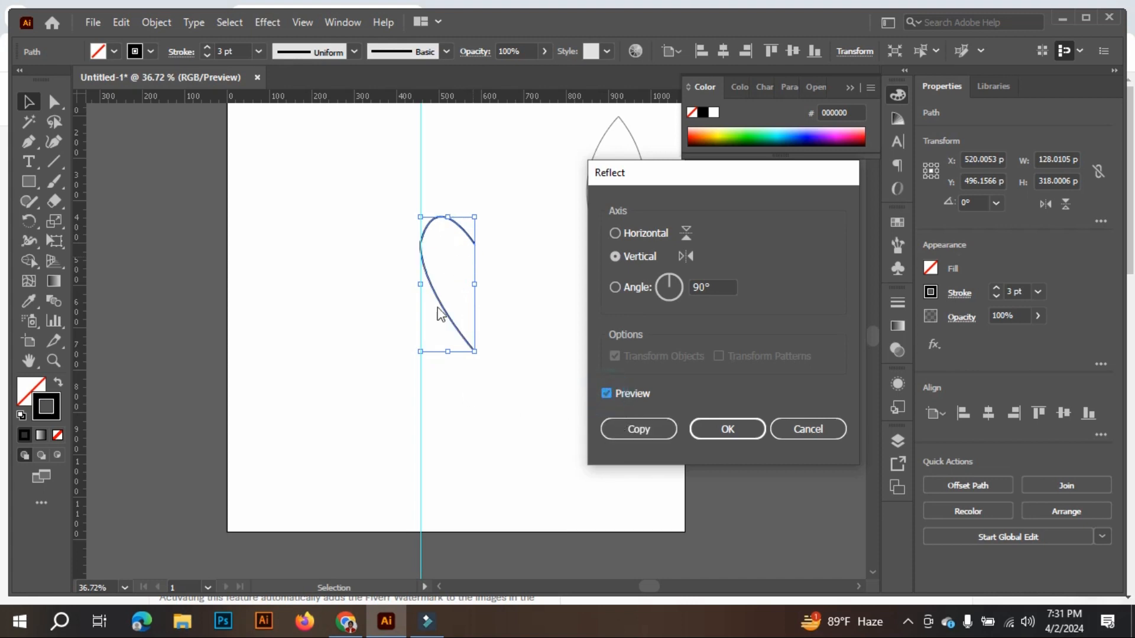
{"action": "left_click", "coordinate": [614, 234]}
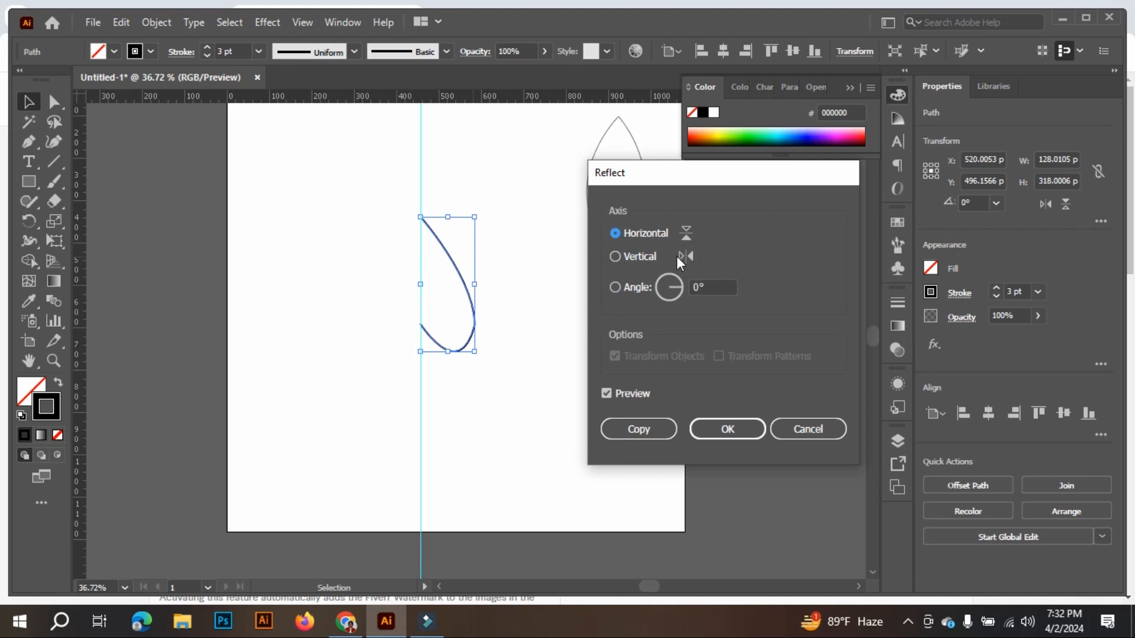
{"action": "left_click", "coordinate": [615, 256]}
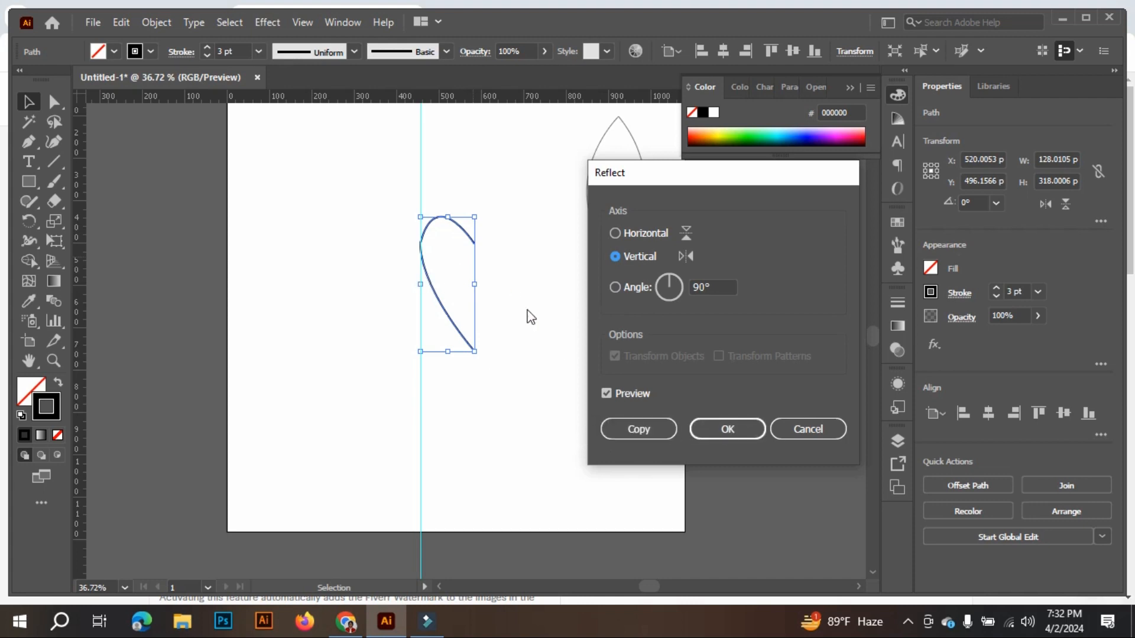
{"action": "left_click", "coordinate": [606, 393]}
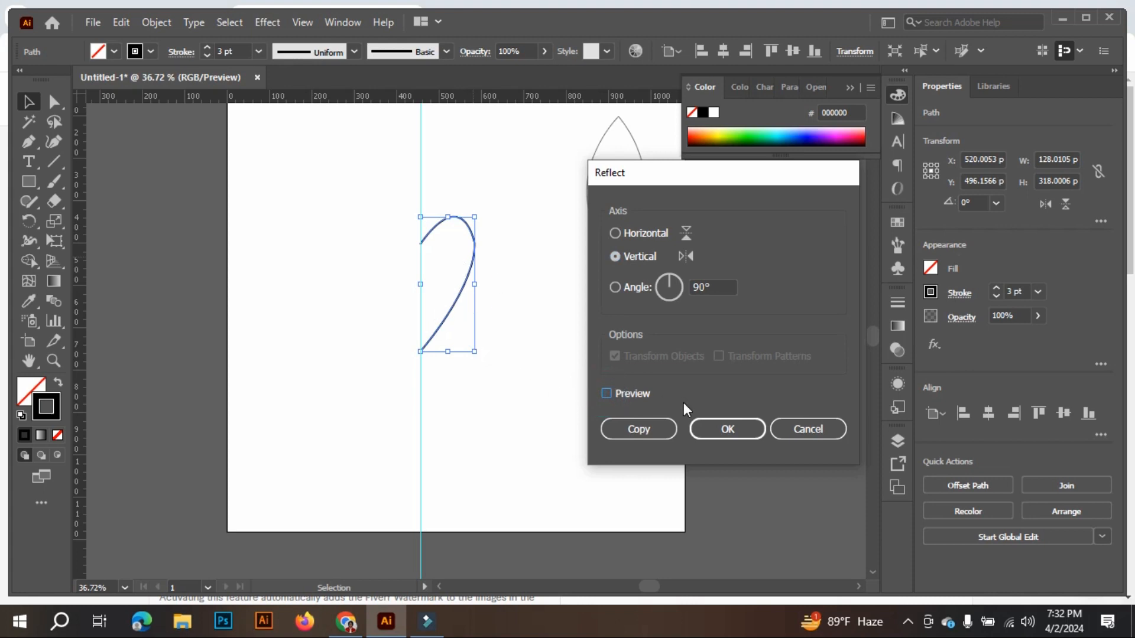
{"action": "left_click", "coordinate": [606, 393]}
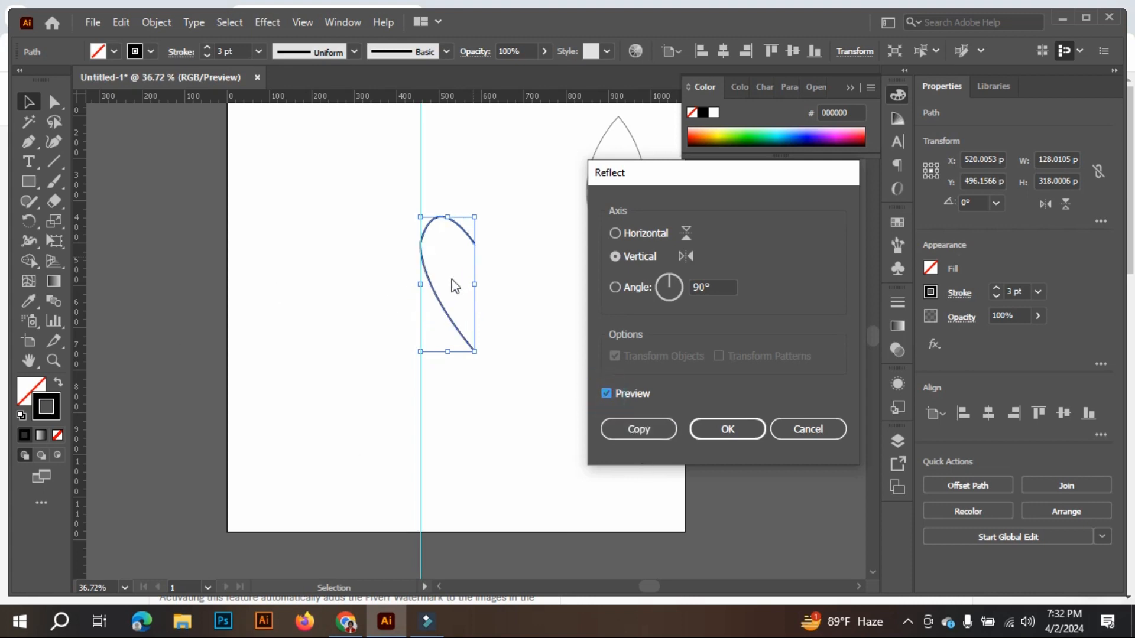
{"action": "left_click", "coordinate": [656, 429]}
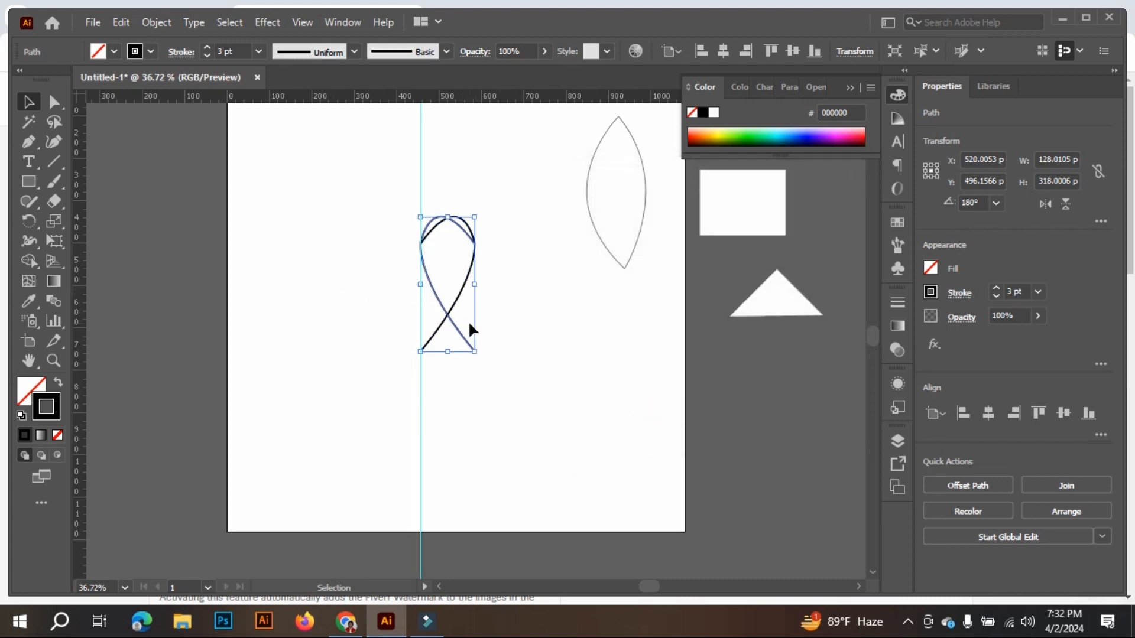
Step: Move the reflected copy to the other side of the guide at about X 392 px to complete the heart, and deselect it
{"action": "left_click", "coordinate": [438, 300]}
{"action": "left_click_drag", "start_coordinate": [438, 300], "coordinate": [381, 299]}
{"action": "left_click", "coordinate": [577, 338]}
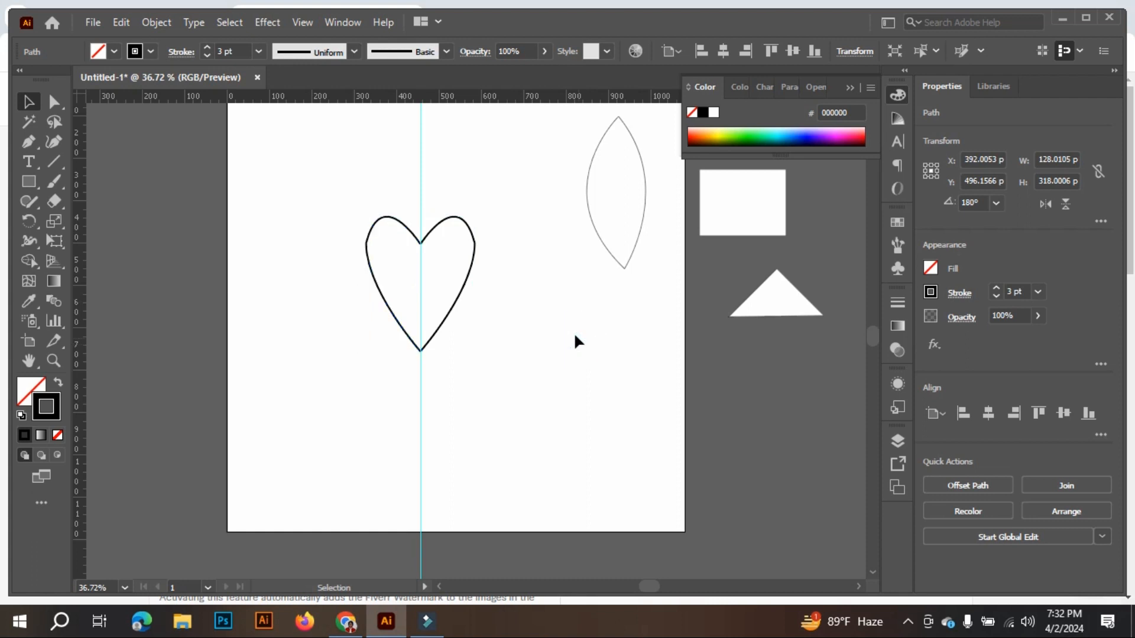
Step: Delete the vertical guide running through the middle of the heart
{"action": "left_click_drag", "start_coordinate": [340, 443], "coordinate": [516, 486]}
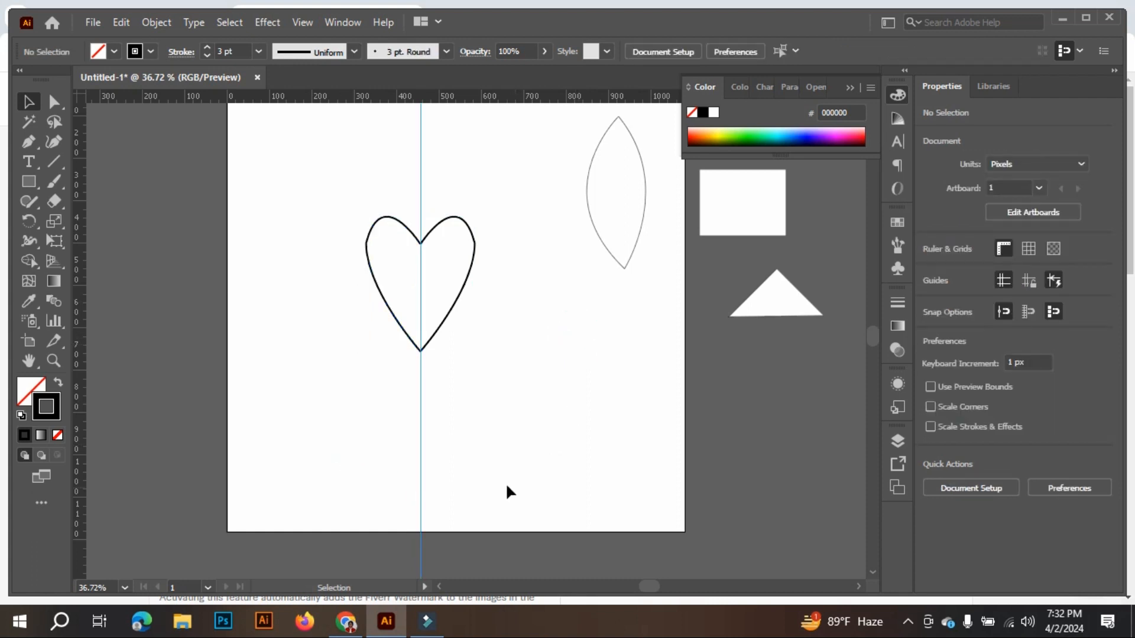
{"action": "key", "text": "Delete"}
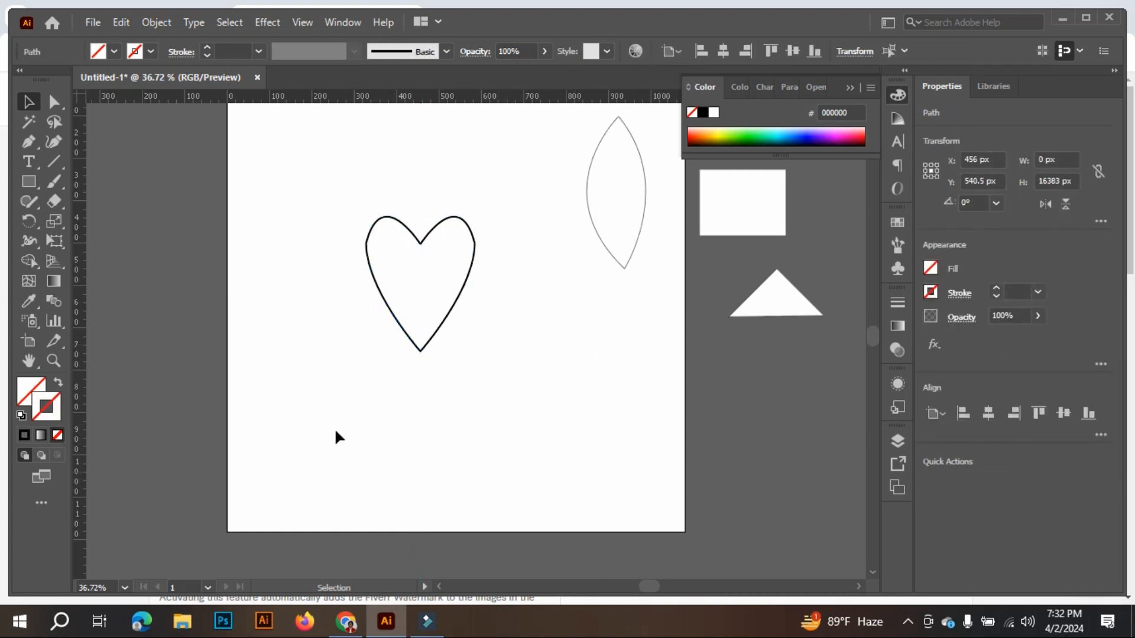
{"action": "left_click", "coordinate": [335, 432]}
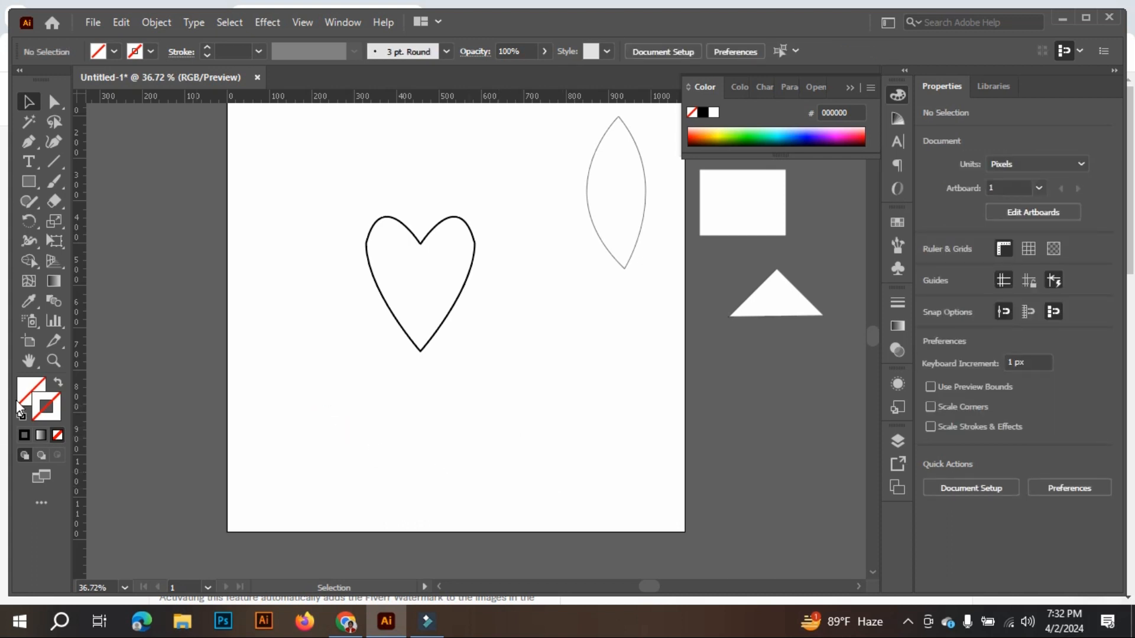
Step: Add a vertical ruler guide beside the heart at about X 195 px and hide the guides
{"action": "left_click_drag", "start_coordinate": [79, 375], "coordinate": [308, 394]}
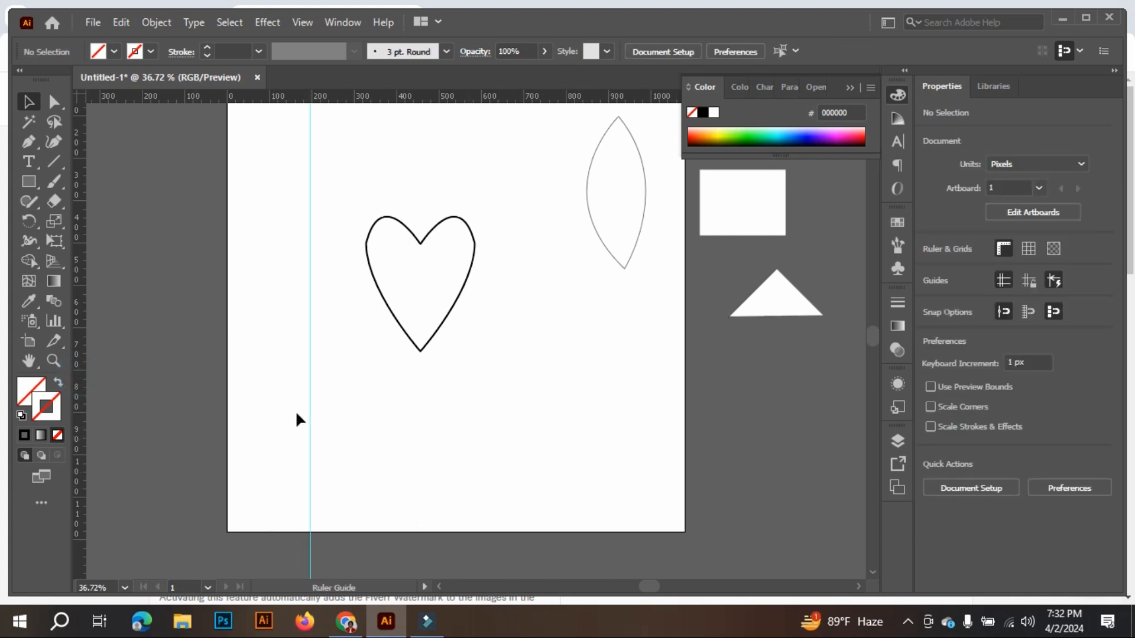
{"action": "right_click", "coordinate": [309, 396]}
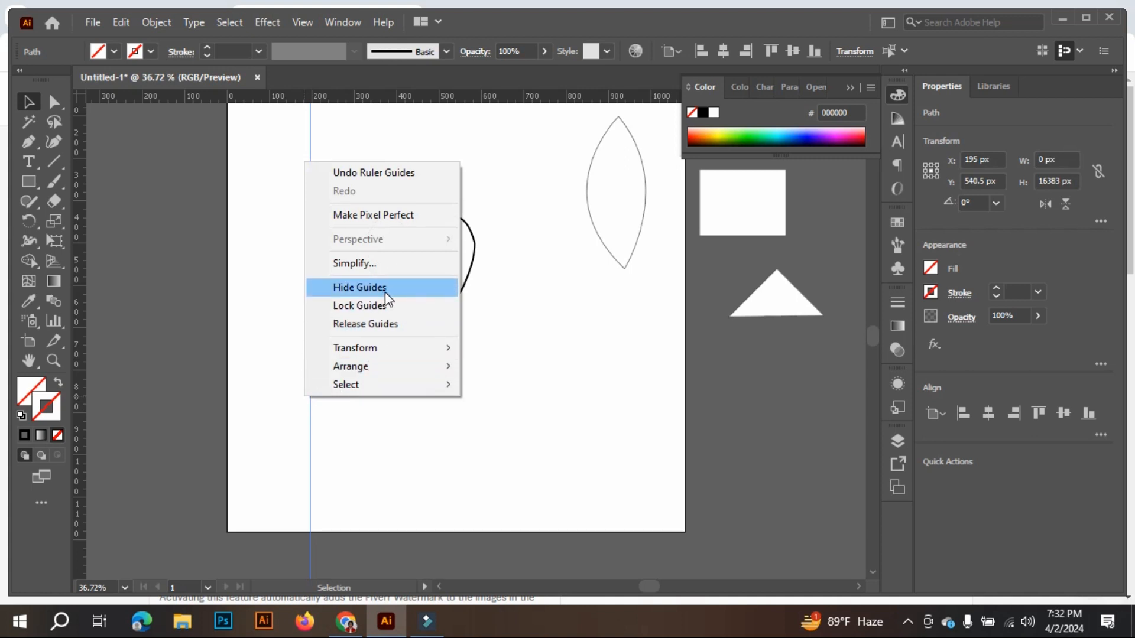
{"action": "left_click", "coordinate": [384, 292]}
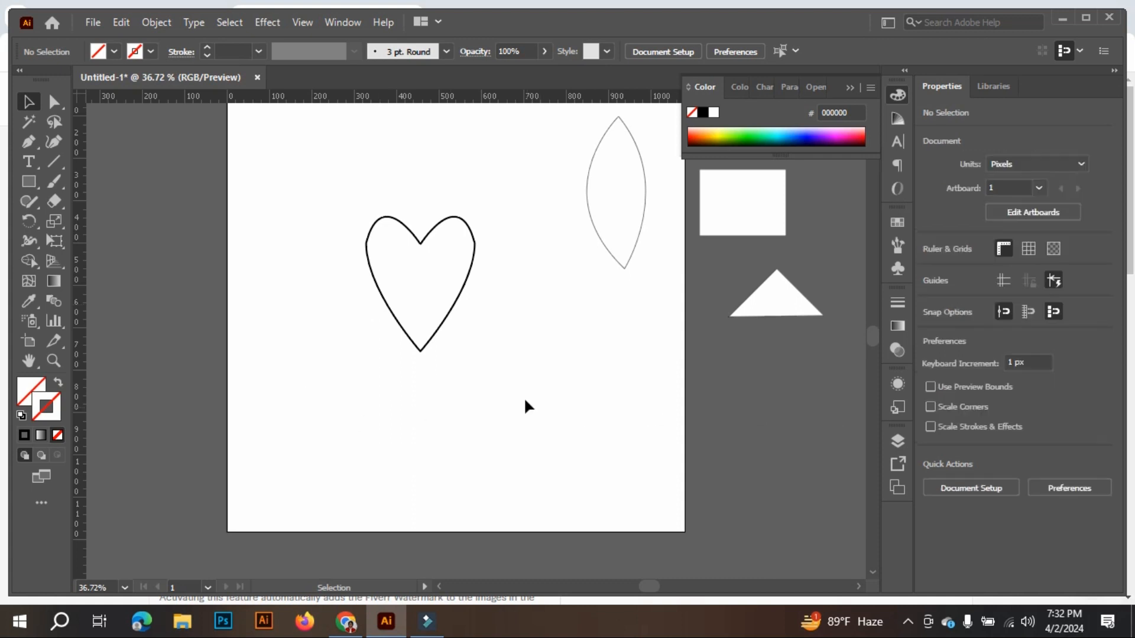
Step: Inspect where the heart's two halves meet, try moving the left half slightly down, undo the move and deselect
{"action": "scroll", "coordinate": [556, 406], "scroll_direction": "up", "scroll_amount": 2}
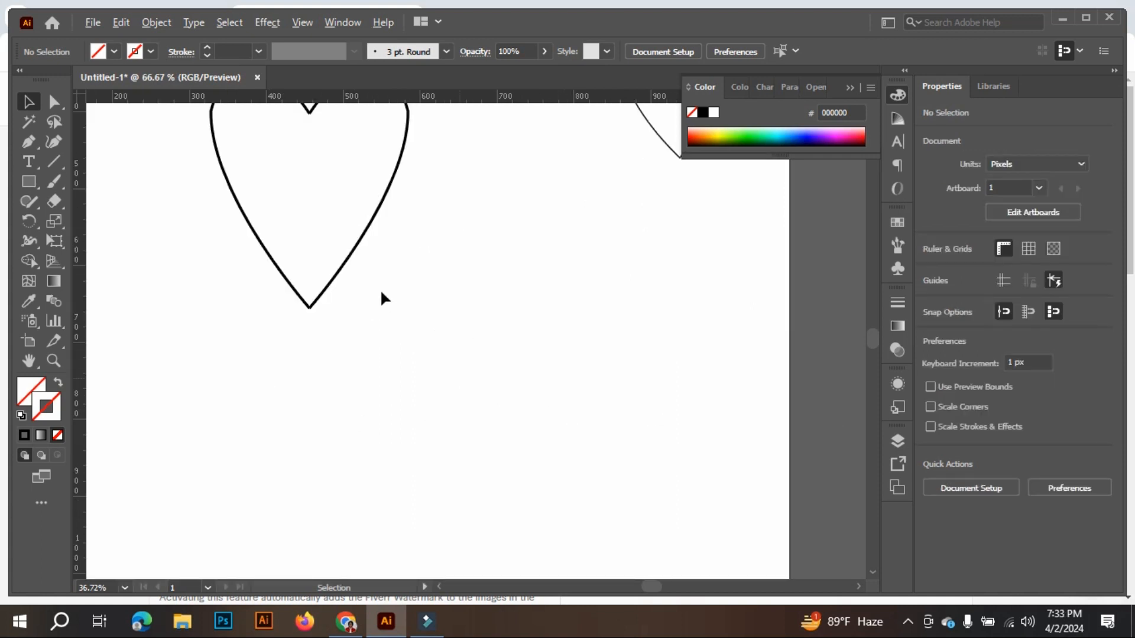
{"action": "scroll", "coordinate": [372, 313], "scroll_direction": "up", "scroll_amount": 2}
{"action": "scroll", "coordinate": [329, 285], "scroll_direction": "up", "scroll_amount": 1}
{"action": "scroll", "coordinate": [339, 340], "scroll_direction": "down", "scroll_amount": 3}
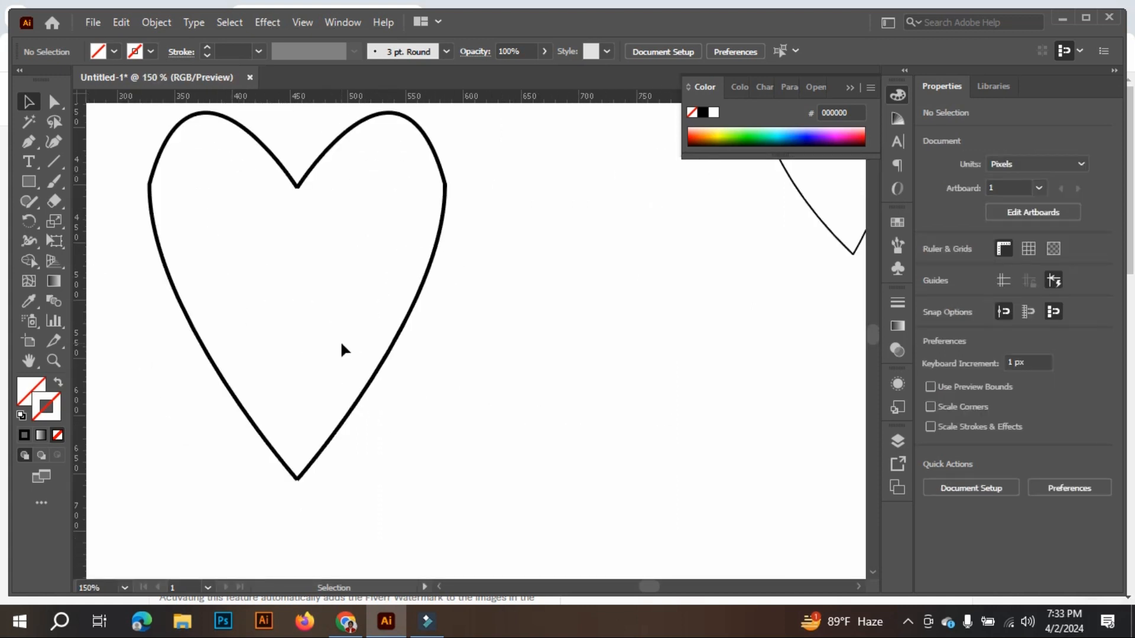
{"action": "scroll", "coordinate": [294, 309], "scroll_direction": "up", "scroll_amount": 1}
{"action": "scroll", "coordinate": [305, 355], "scroll_direction": "up", "scroll_amount": 4}
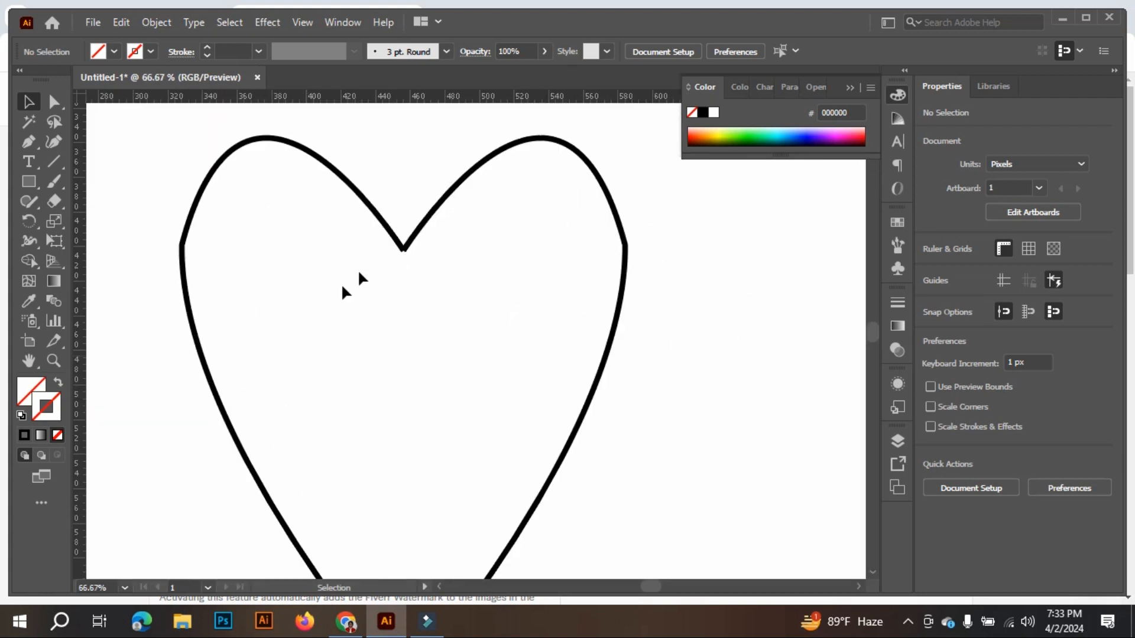
{"action": "mouse_move", "coordinate": [375, 211]}
{"action": "left_mouse_down"}
{"action": "mouse_move", "coordinate": [389, 226]}
{"action": "mouse_move", "coordinate": [371, 228]}
{"action": "left_mouse_up"}
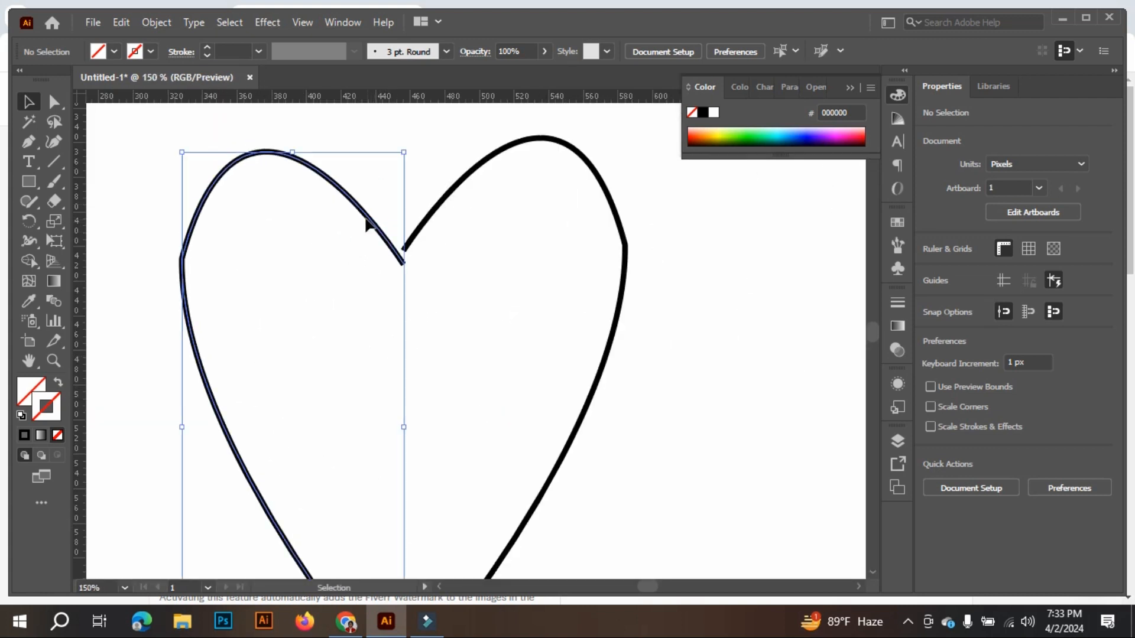
{"action": "key", "text": "ctrl+z"}
{"action": "key", "text": "v"}
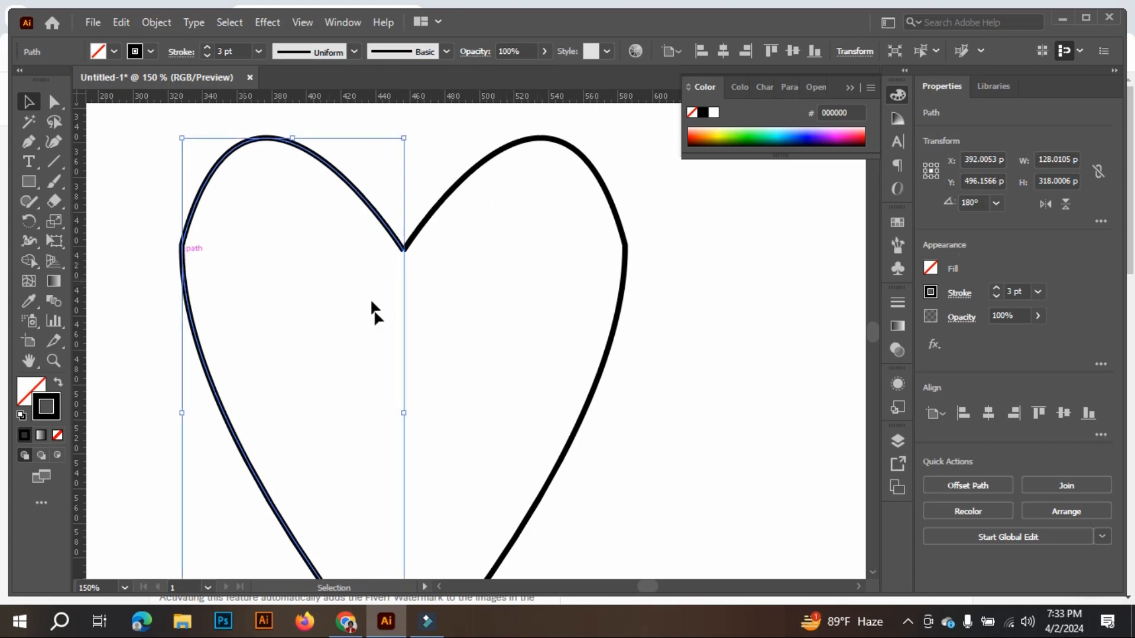
{"action": "left_click", "coordinate": [452, 265]}
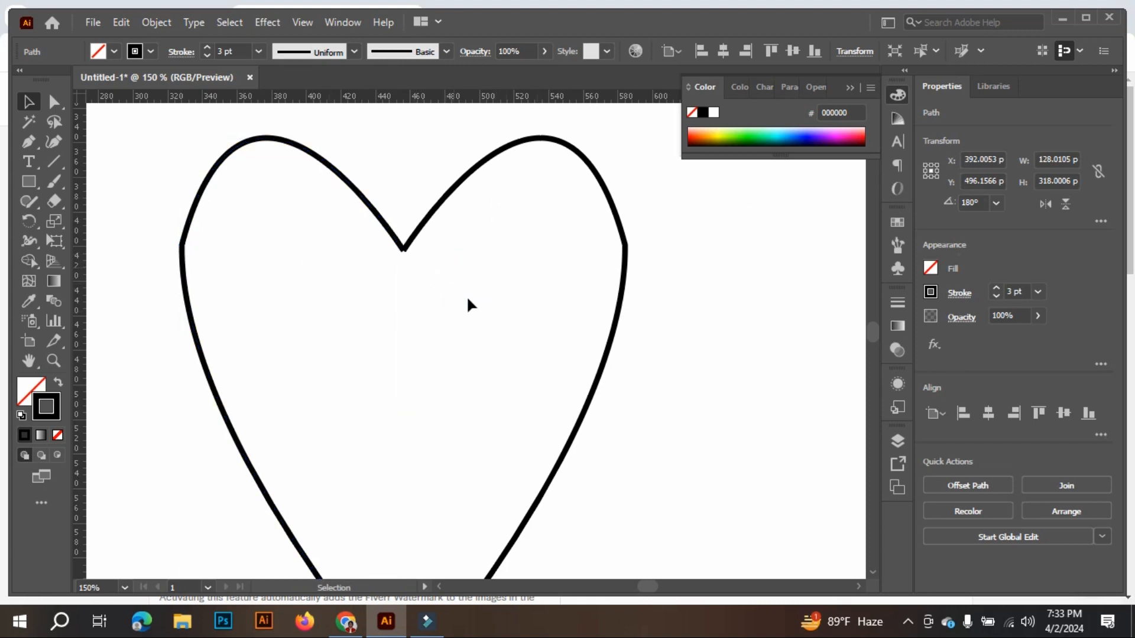
{"action": "left_click", "coordinate": [467, 296]}
Step: Select both halves of the heart, move them together down and to the right on the artboard, and deselect them
{"action": "key", "text": "ctrl+minus"}
{"action": "key", "text": "ctrl+minus"}
{"action": "key", "text": "ctrl+minus"}
{"action": "key", "text": "ctrl+minus"}
{"action": "key", "text": "ctrl+minus"}
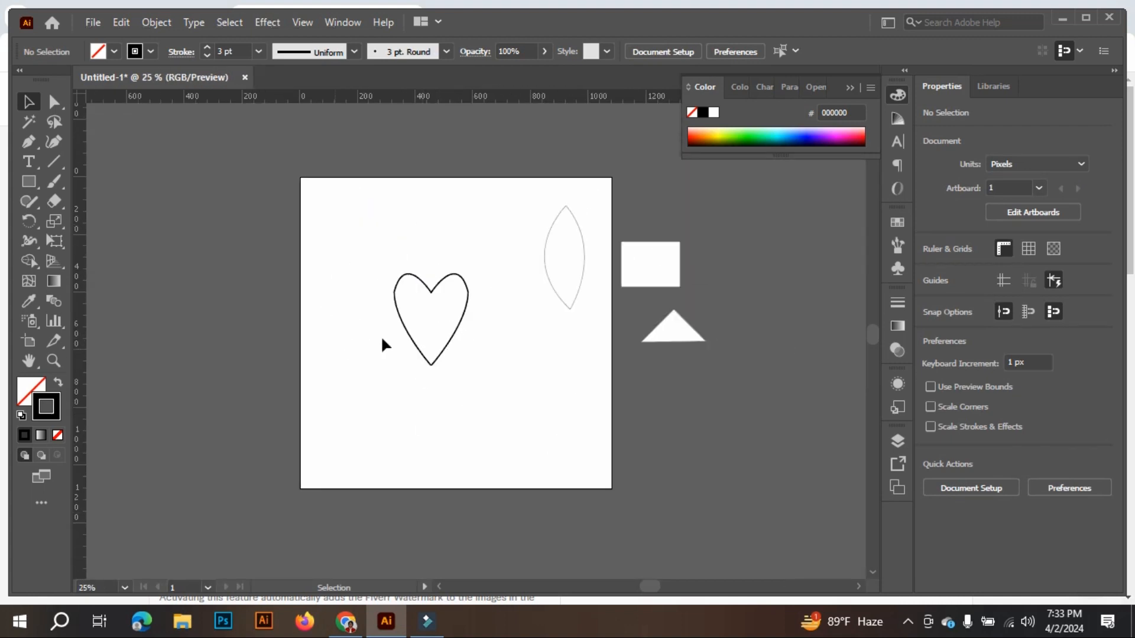
{"action": "left_click", "coordinate": [346, 343]}
{"action": "left_click_drag", "start_coordinate": [380, 243], "coordinate": [500, 358]}
{"action": "left_click_drag", "start_coordinate": [462, 306], "coordinate": [498, 291]}
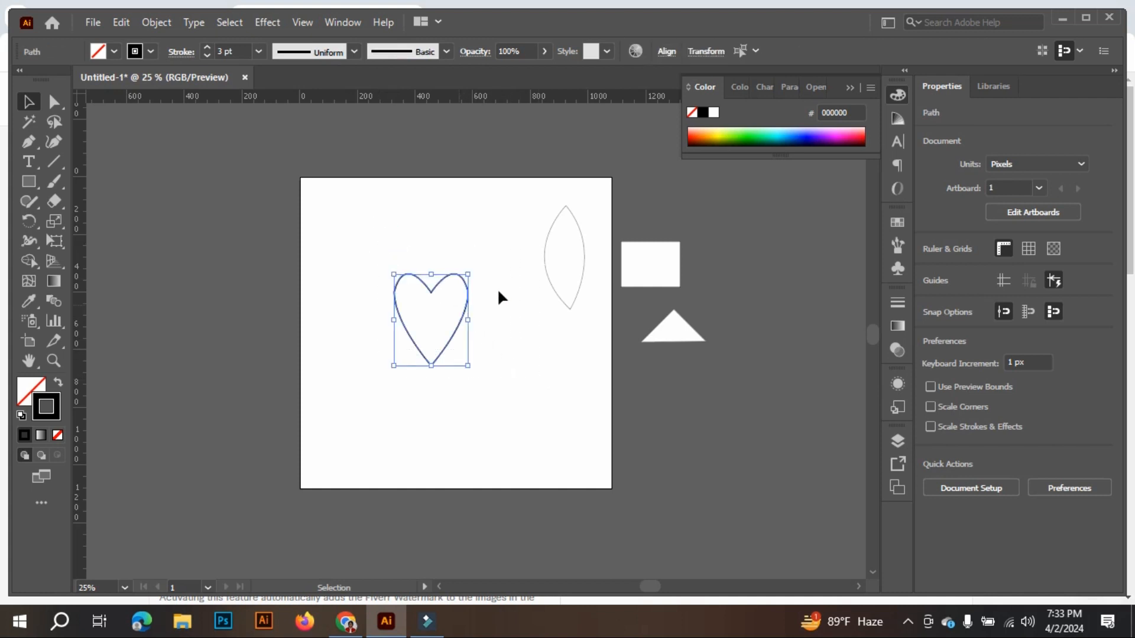
{"action": "left_click_drag", "start_coordinate": [431, 284], "coordinate": [510, 311]}
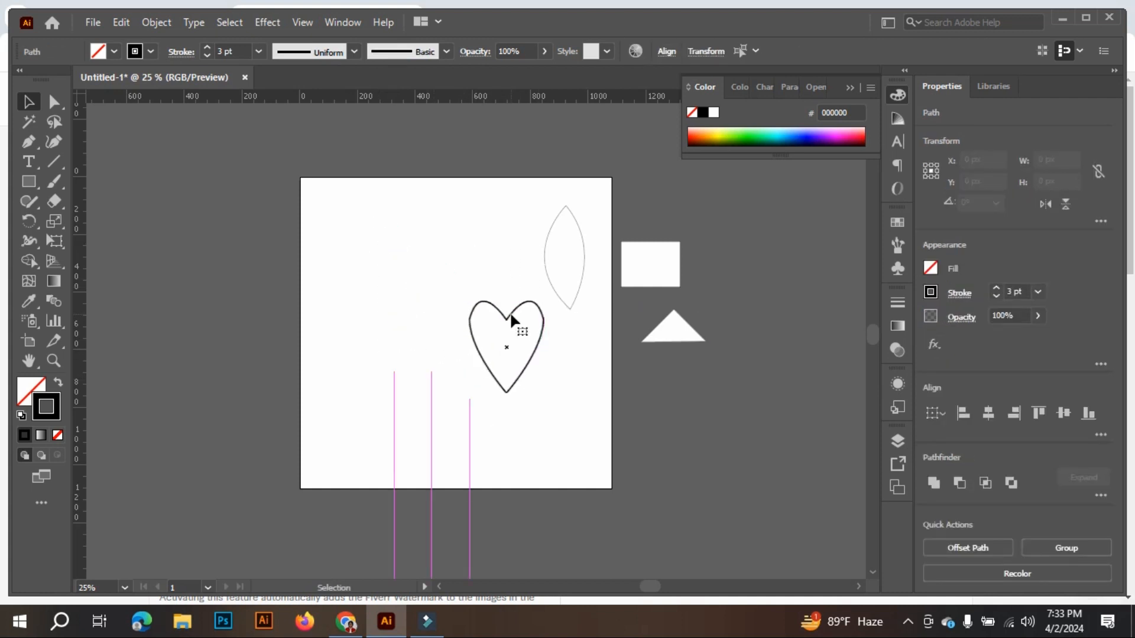
{"action": "left_click", "coordinate": [355, 258]}
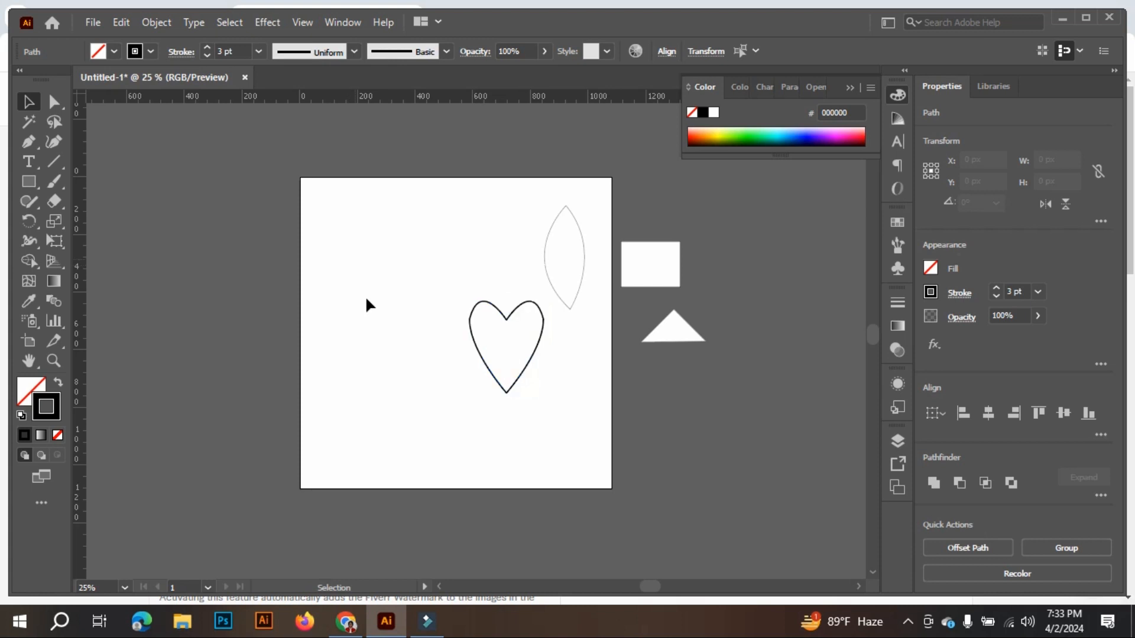
Step: Draw two separate slanted lines above and left of the heart, the descending one about 84 px wide and 105 px high
{"action": "scroll", "coordinate": [366, 296], "scroll_direction": "up", "scroll_amount": 2}
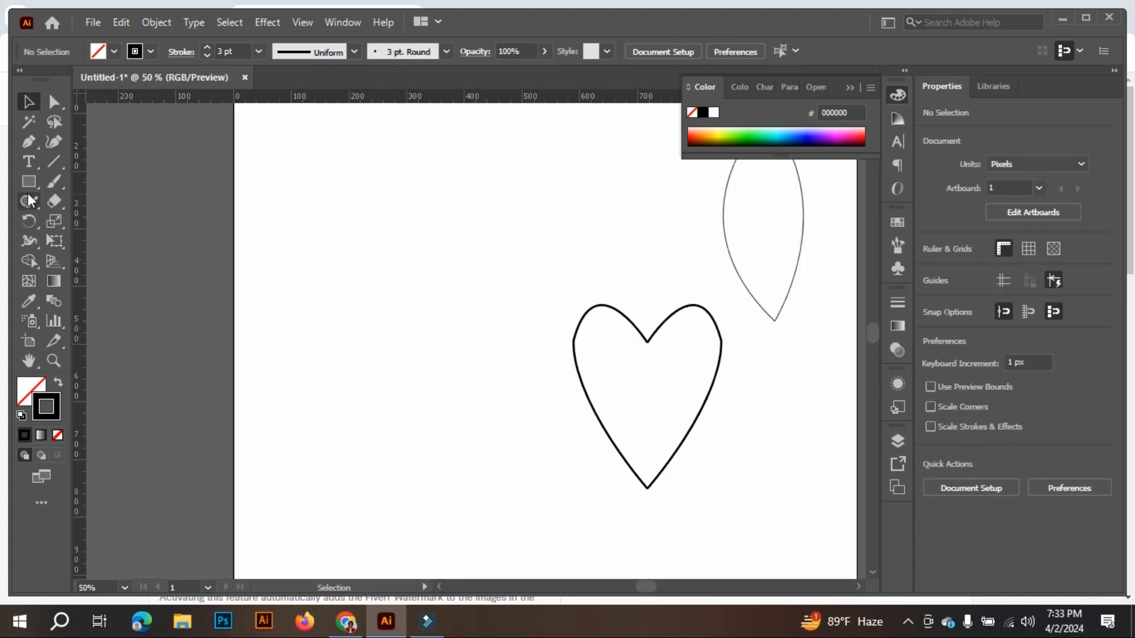
{"action": "left_click", "coordinate": [58, 158]}
{"action": "left_click_drag", "start_coordinate": [315, 237], "coordinate": [460, 258]}
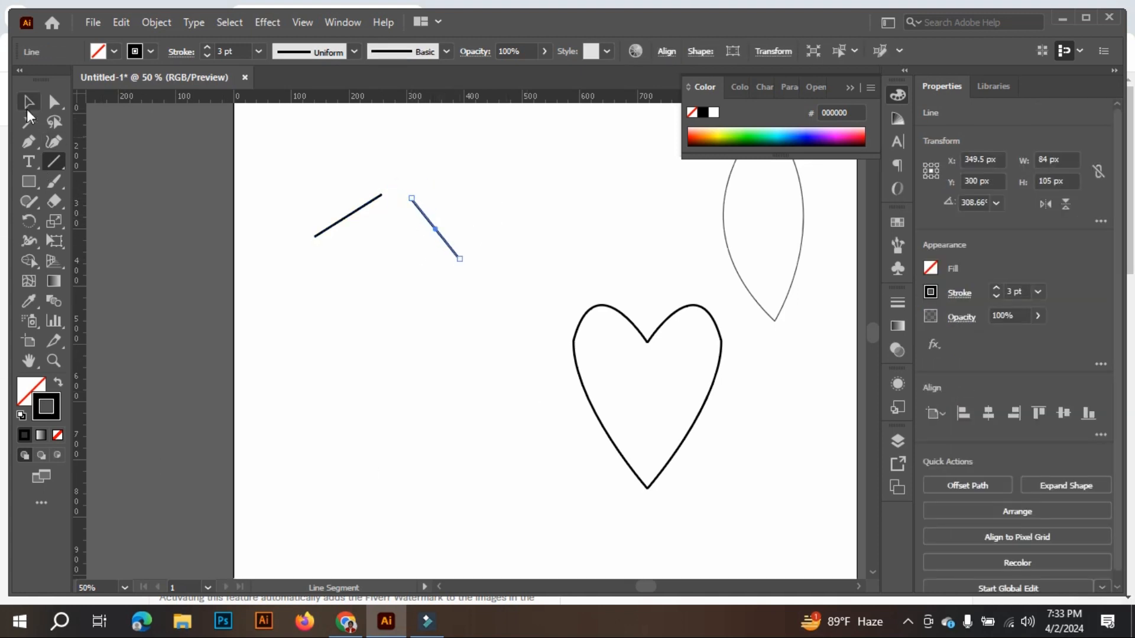
{"action": "left_click", "coordinate": [27, 106]}
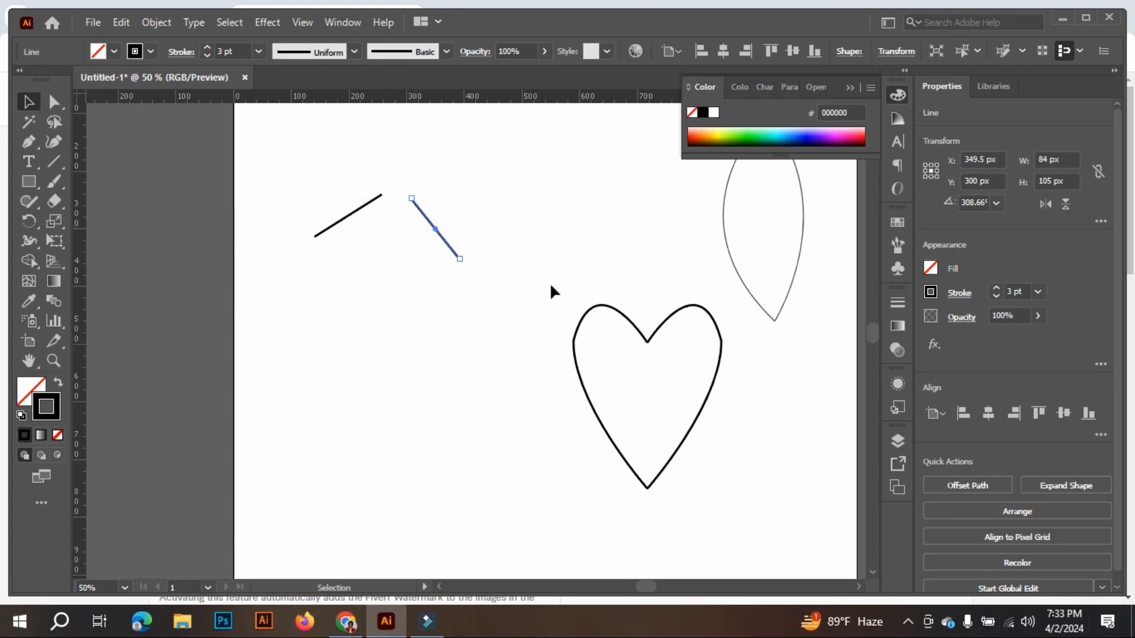
Step: Select both slanted lines together and deselect them
{"action": "scroll", "coordinate": [313, 212], "scroll_direction": "up", "scroll_amount": 1}
{"action": "scroll", "coordinate": [416, 199], "scroll_direction": "up", "scroll_amount": 2}
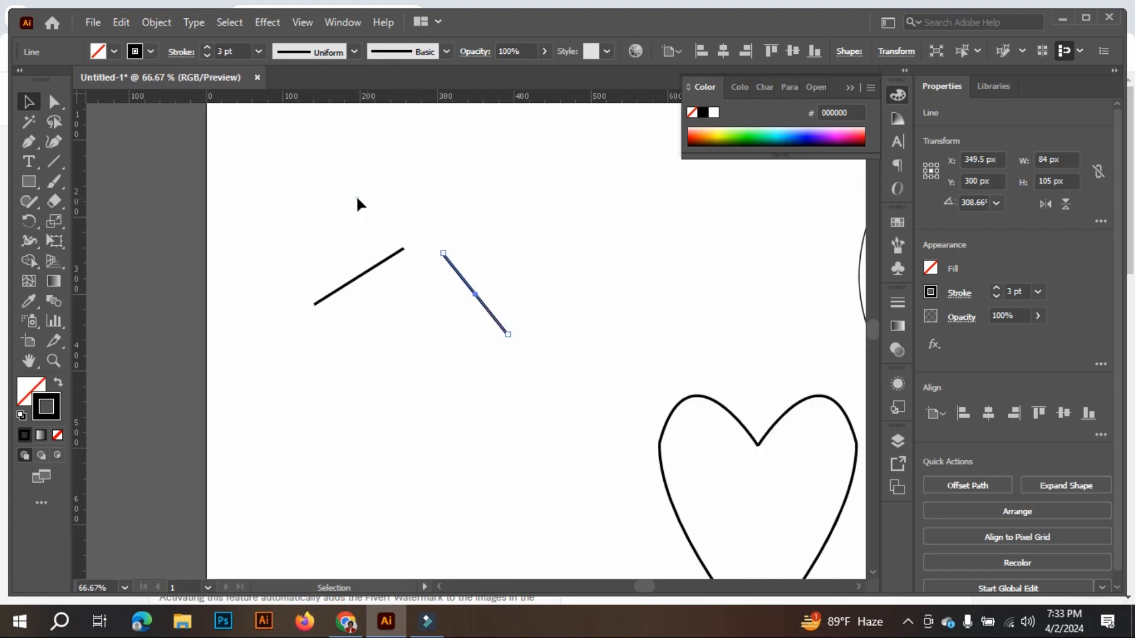
{"action": "left_click_drag", "start_coordinate": [356, 195], "coordinate": [501, 292]}
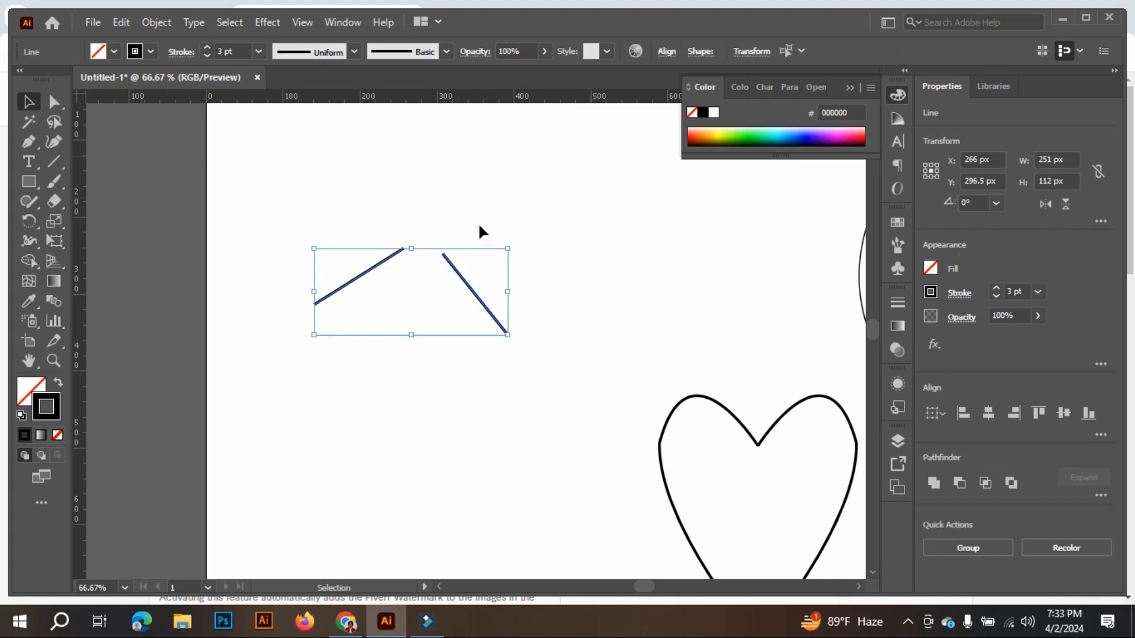
{"action": "left_click", "coordinate": [561, 227]}
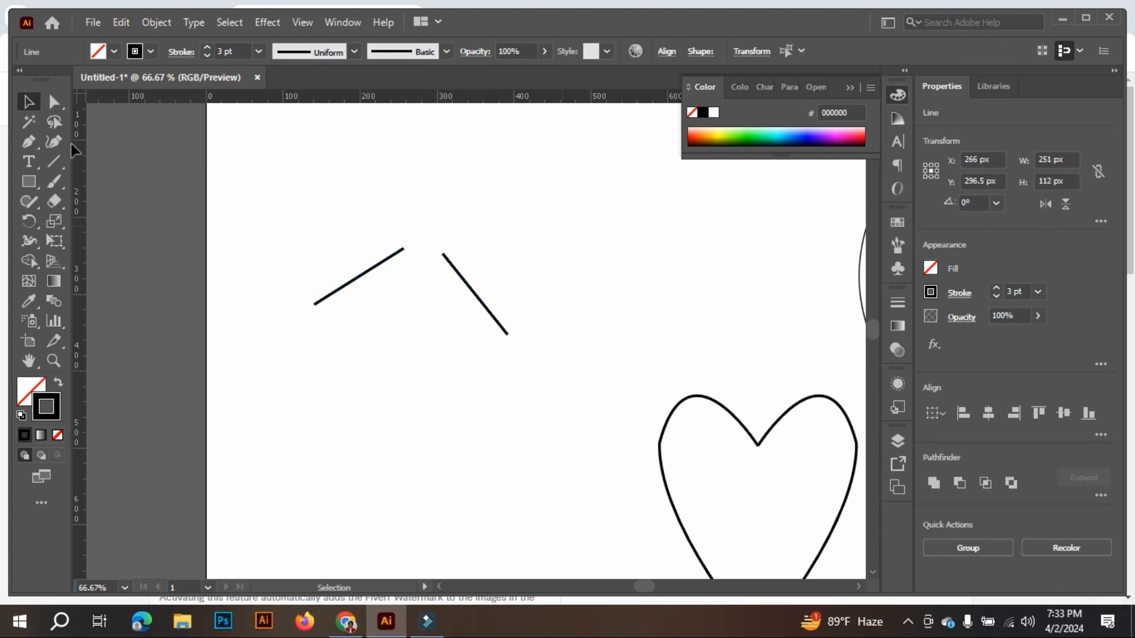
Step: Try joining the facing upper endpoints of the two slanted lines directly, and undo the join
{"action": "key", "text": "ctrl+shift+a"}
{"action": "left_click", "coordinate": [53, 103]}
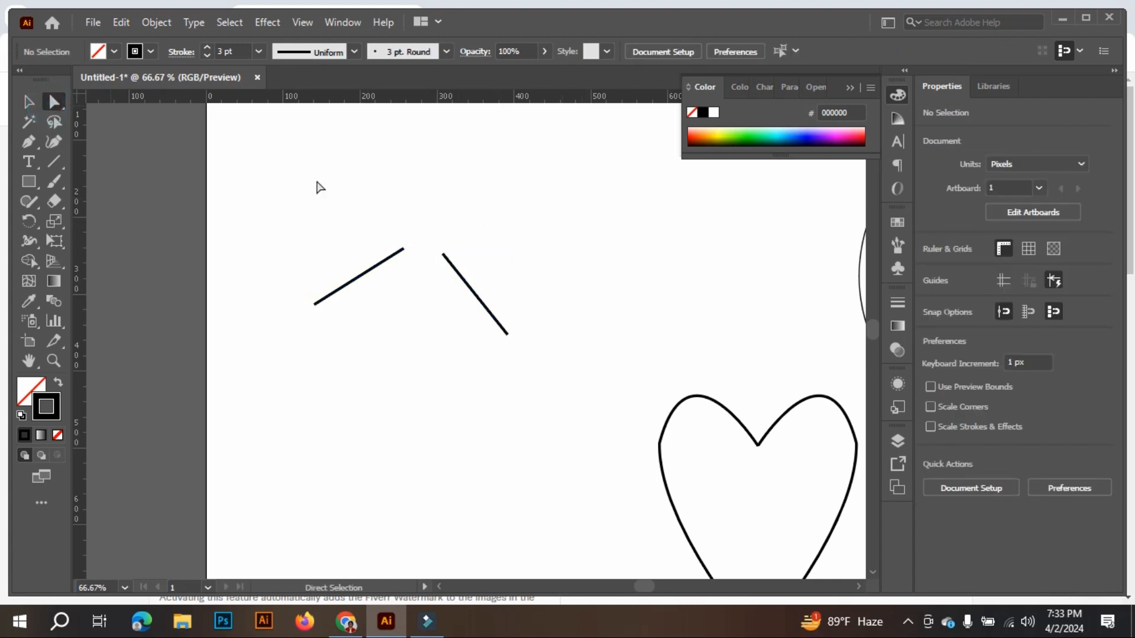
{"action": "left_click_drag", "start_coordinate": [380, 209], "coordinate": [456, 274]}
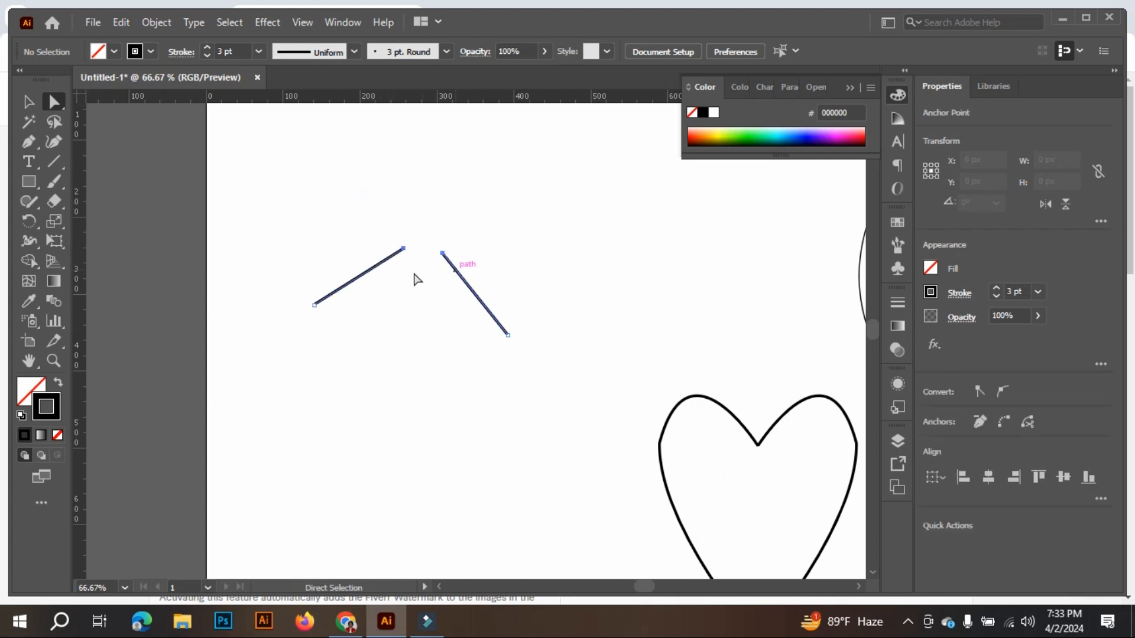
{"action": "left_click", "coordinate": [390, 208]}
{"action": "left_click_drag", "start_coordinate": [368, 200], "coordinate": [464, 254]}
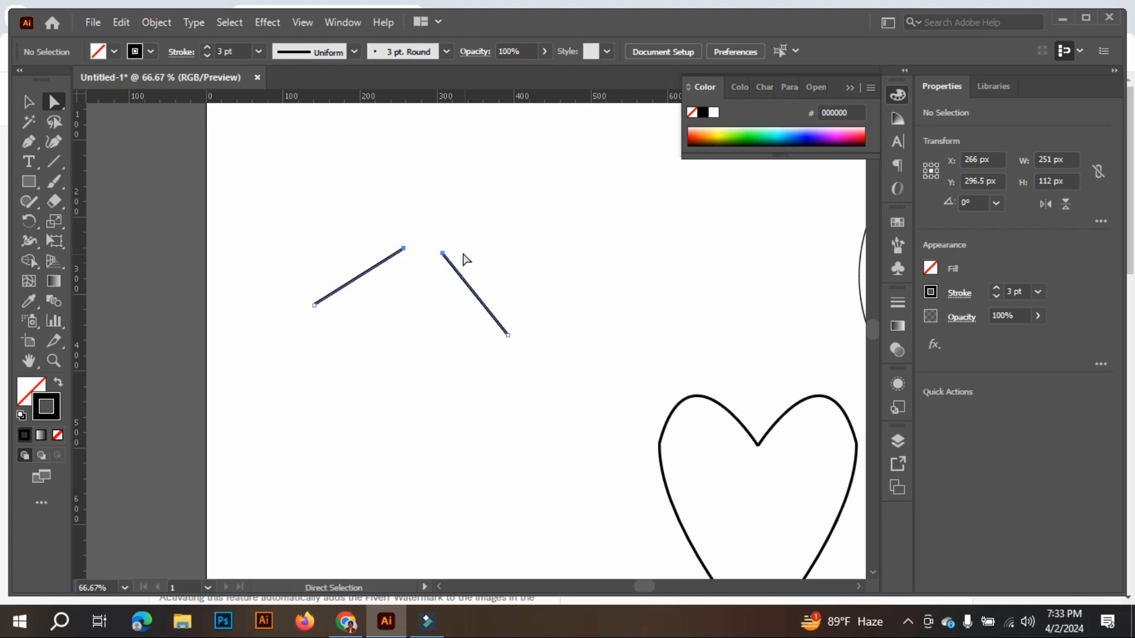
{"action": "right_click", "coordinate": [396, 217]}
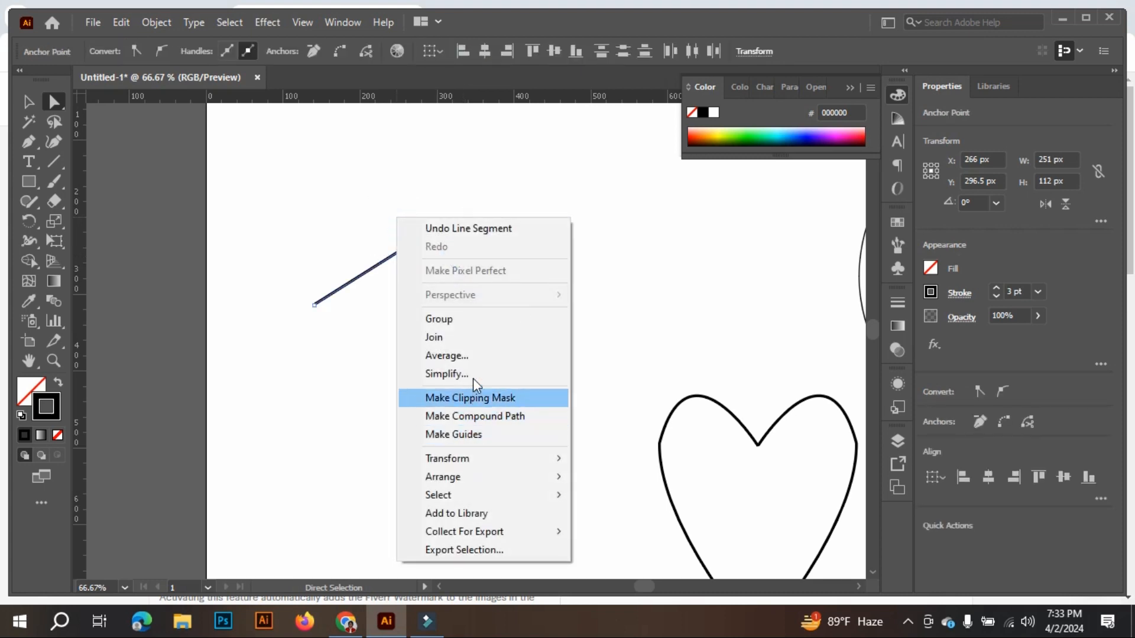
{"action": "left_click", "coordinate": [467, 340]}
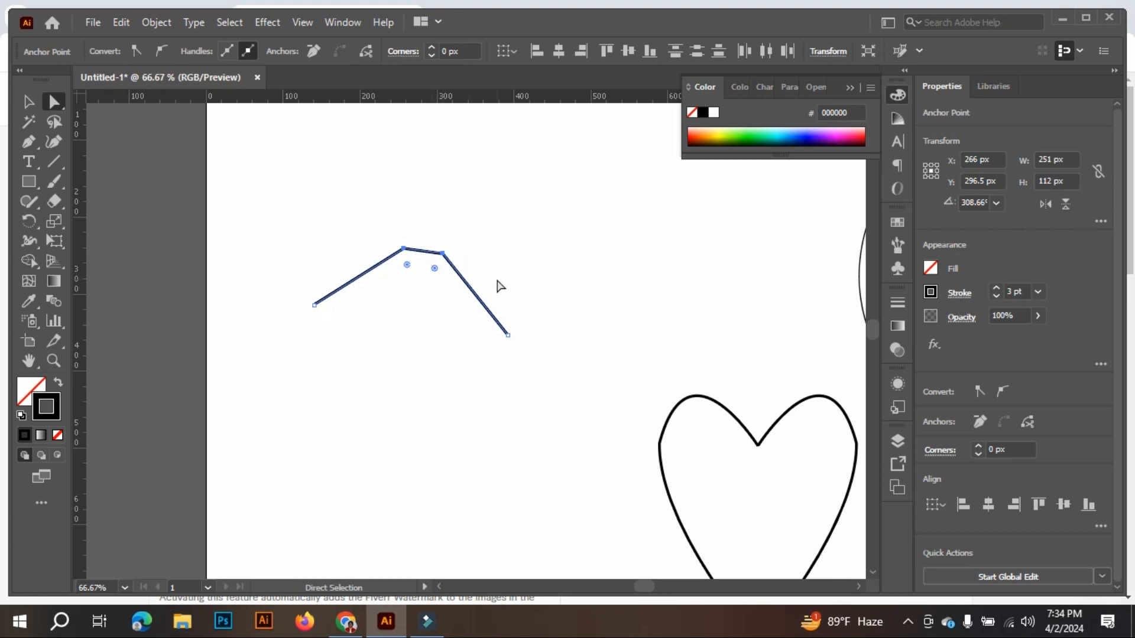
{"action": "key", "text": "Delete"}
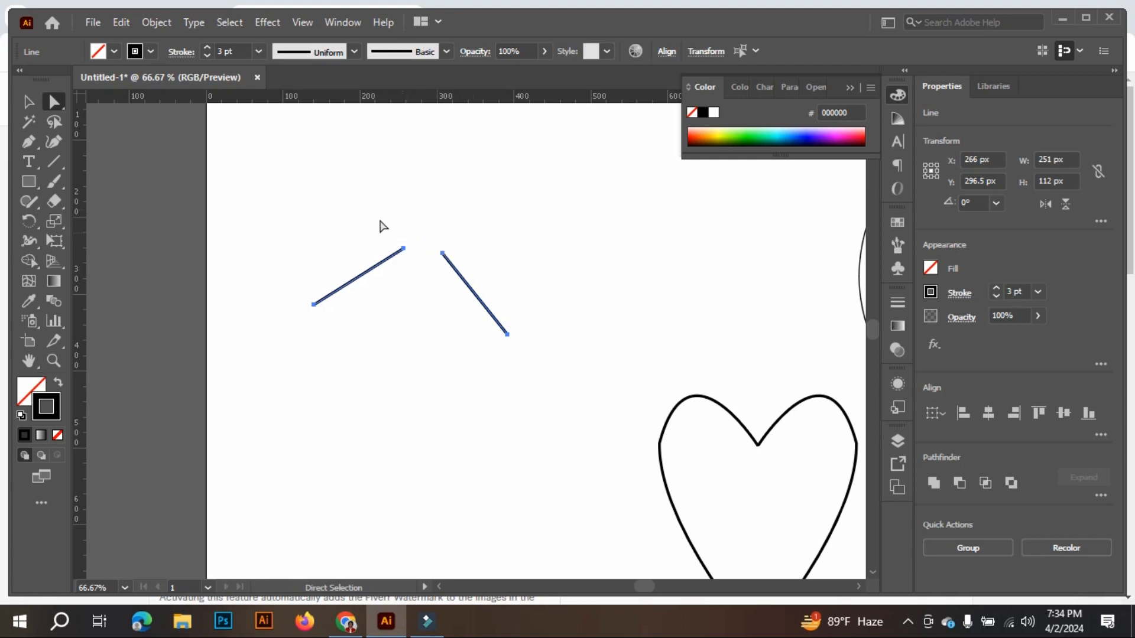
Step: Select the facing upper endpoints of the two slanted lines and average them along both axes
{"action": "left_click_drag", "start_coordinate": [370, 214], "coordinate": [464, 267]}
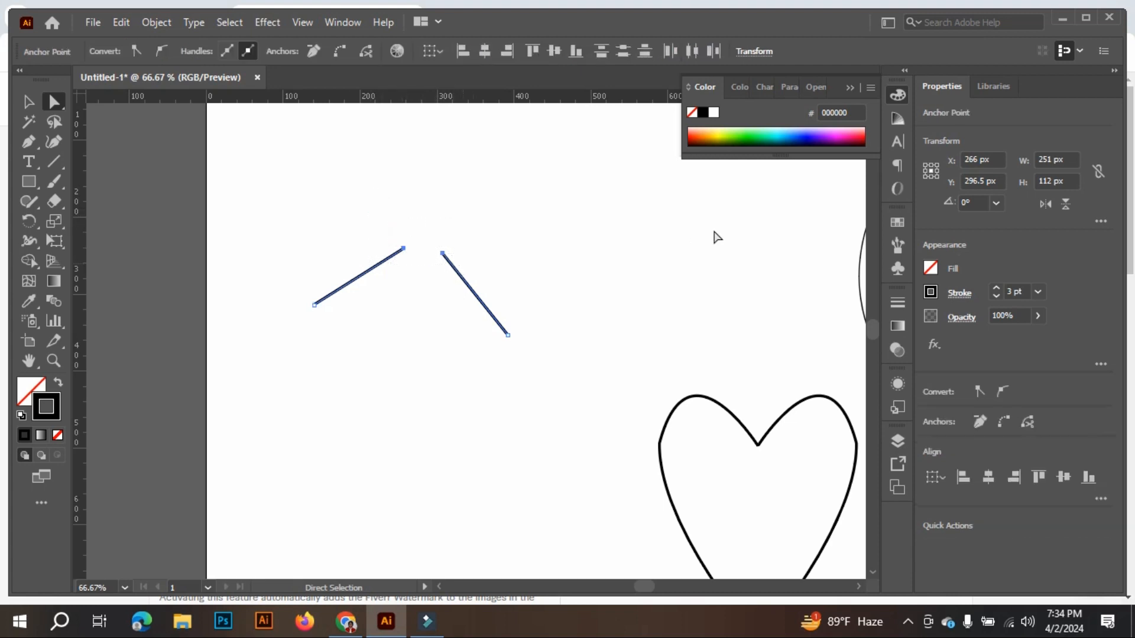
{"action": "right_click", "coordinate": [435, 243]}
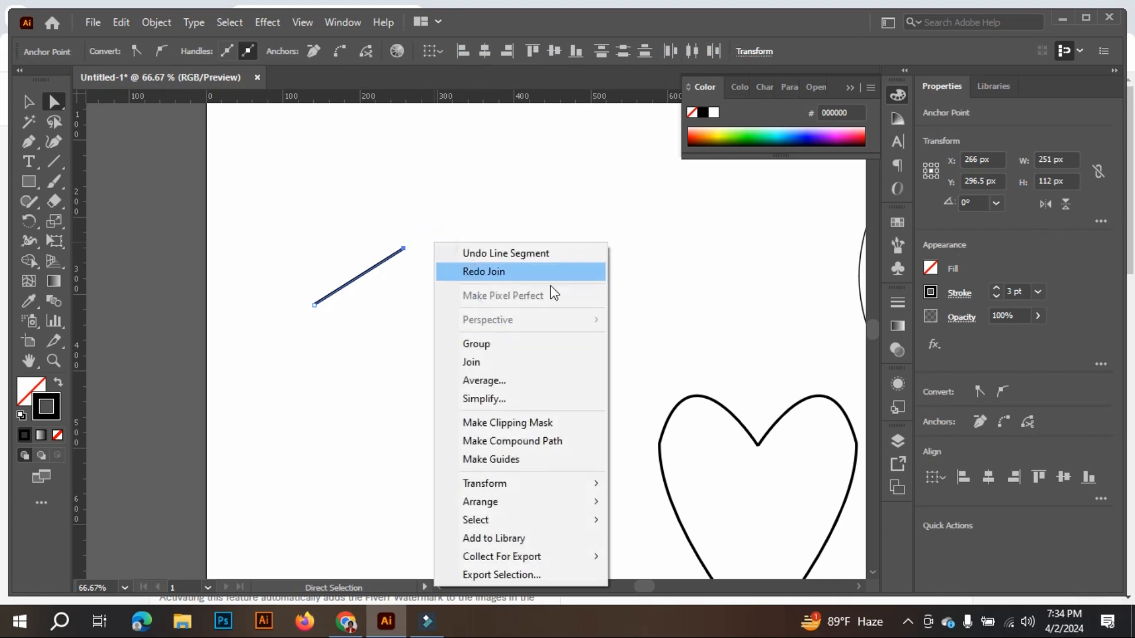
{"action": "left_click", "coordinate": [527, 385]}
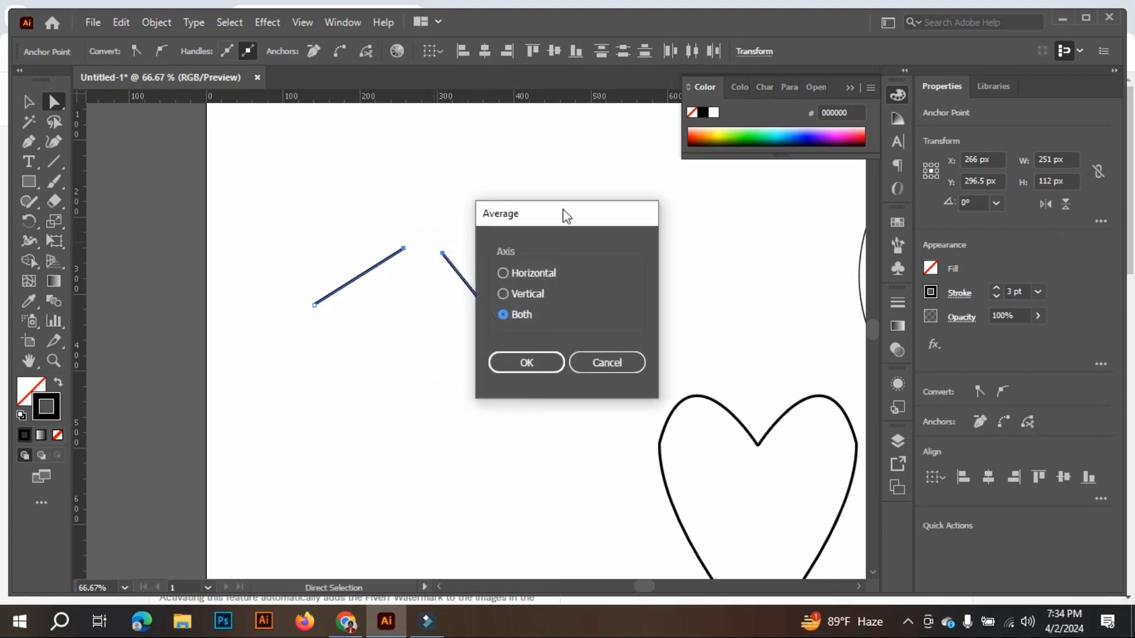
{"action": "left_click_drag", "start_coordinate": [575, 218], "coordinate": [658, 162]}
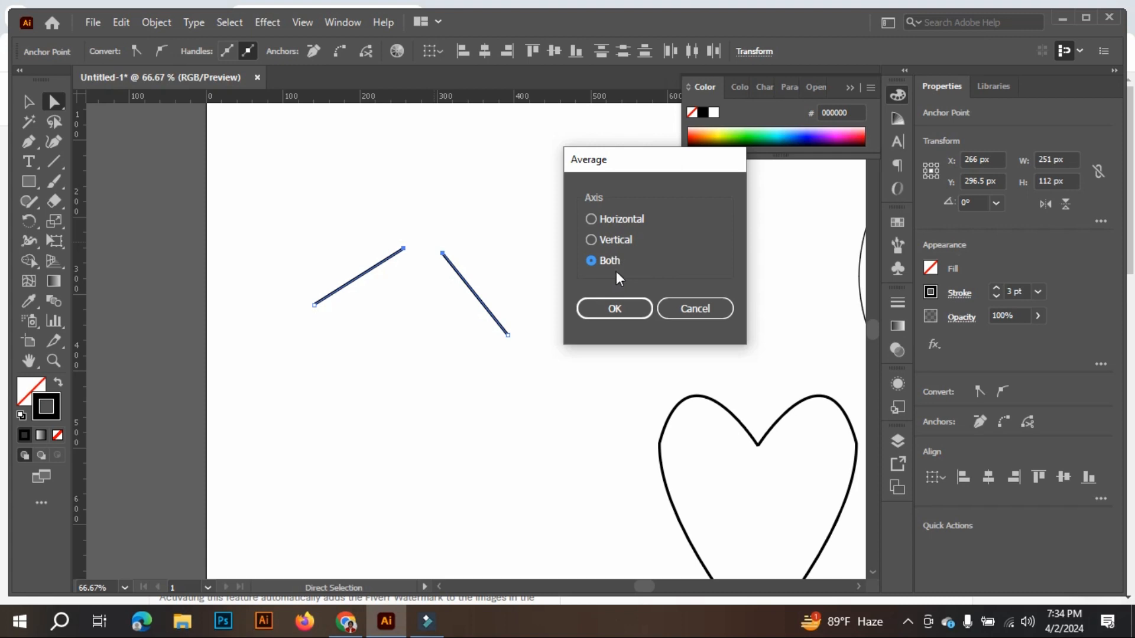
{"action": "left_click", "coordinate": [625, 314]}
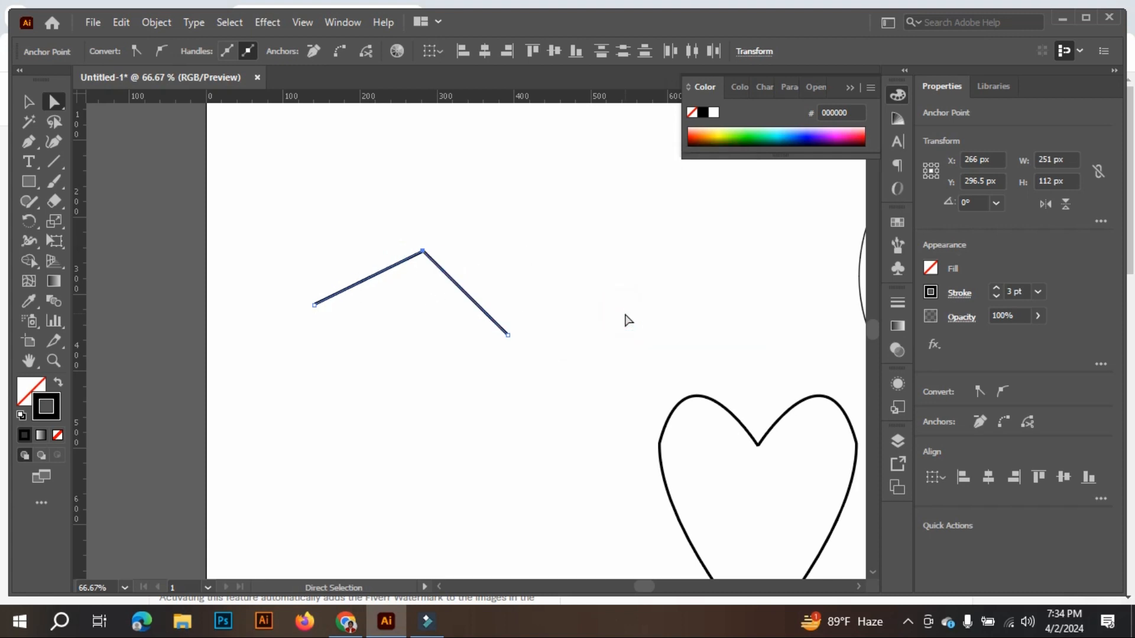
Step: Select the coinciding endpoints at the peak of the two slanted lines and join them into one path
{"action": "left_click", "coordinate": [502, 249]}
{"action": "scroll", "coordinate": [414, 251], "scroll_direction": "up", "scroll_amount": 5}
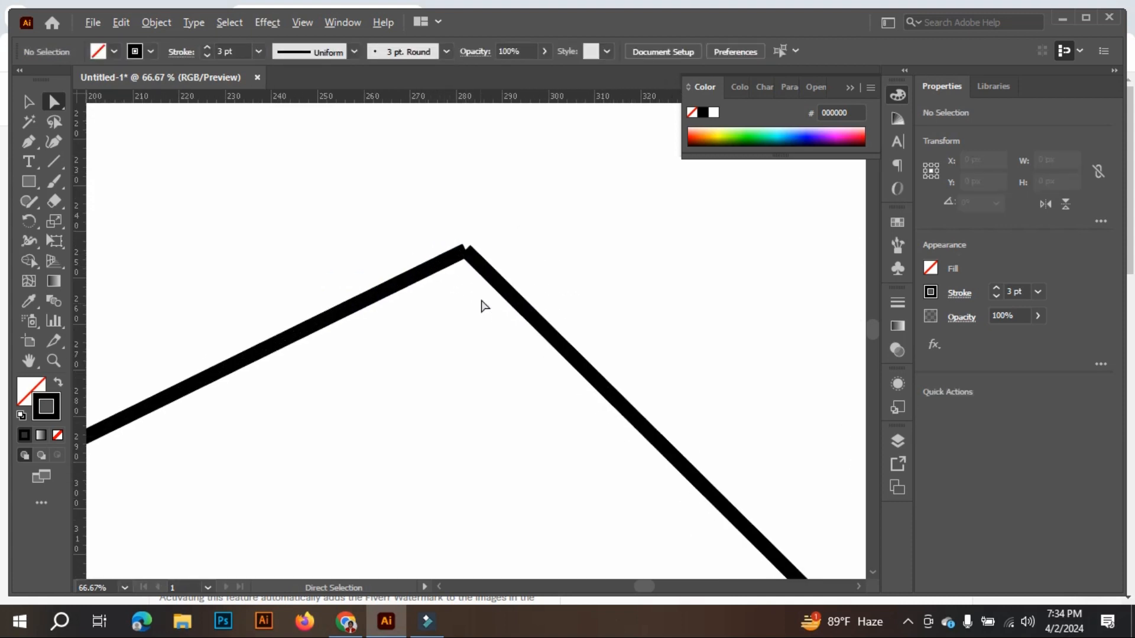
{"action": "left_click_drag", "start_coordinate": [428, 182], "coordinate": [504, 326]}
{"action": "right_click", "coordinate": [464, 262]}
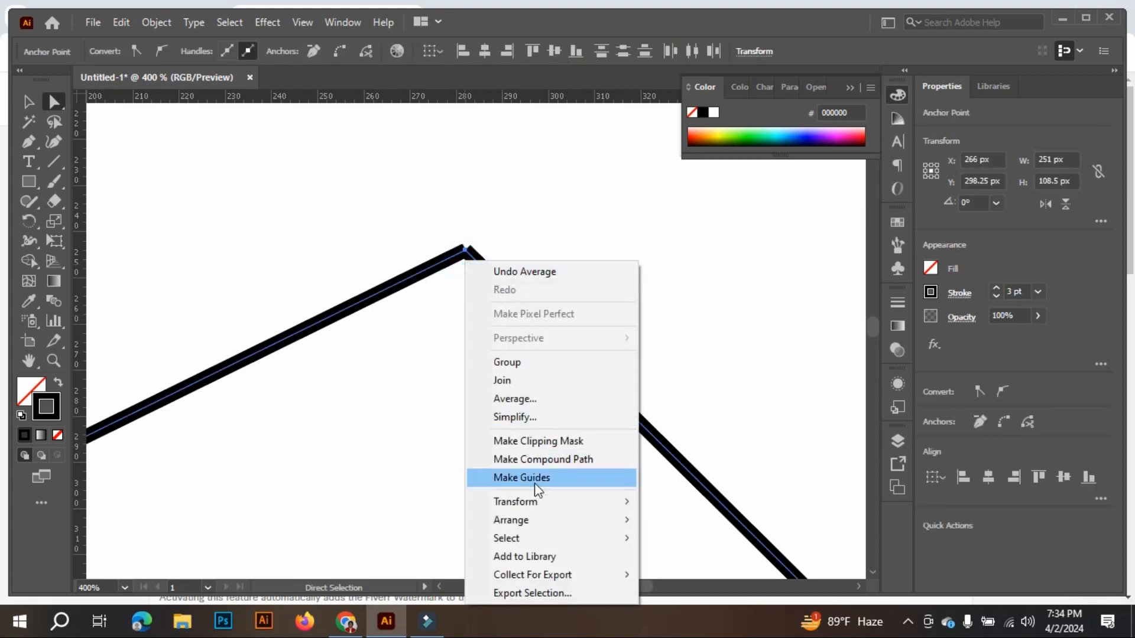
{"action": "left_click", "coordinate": [553, 387]}
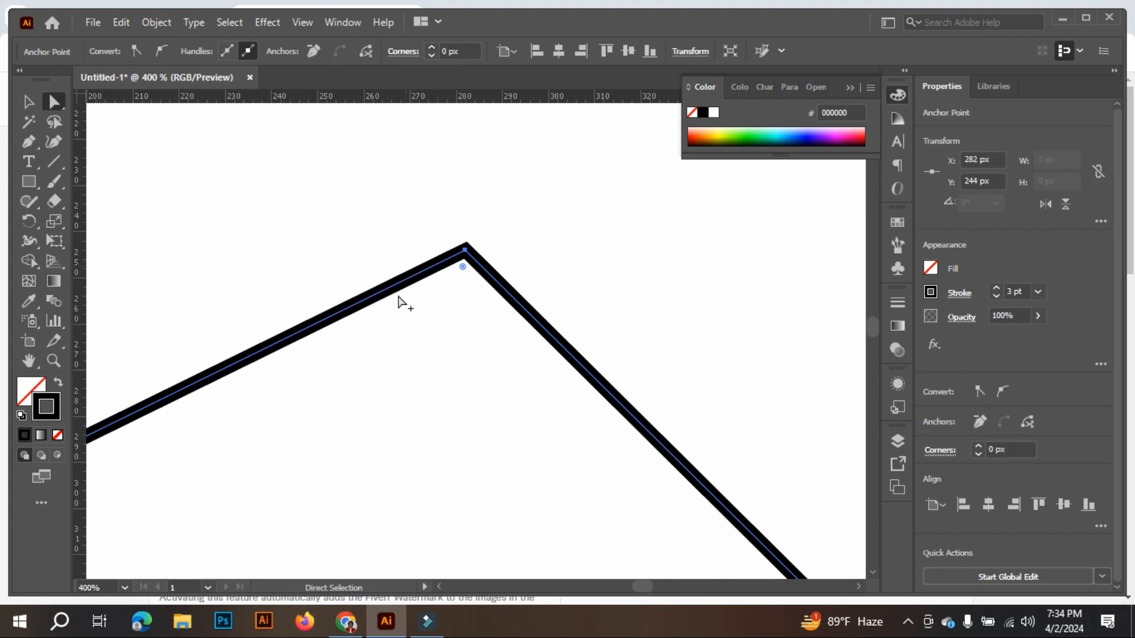
Step: Select the anchor points at the heart's upper notch and deselect them
{"action": "scroll", "coordinate": [397, 300], "scroll_direction": "down", "scroll_amount": 2}
{"action": "scroll", "coordinate": [556, 375], "scroll_direction": "down", "scroll_amount": 4}
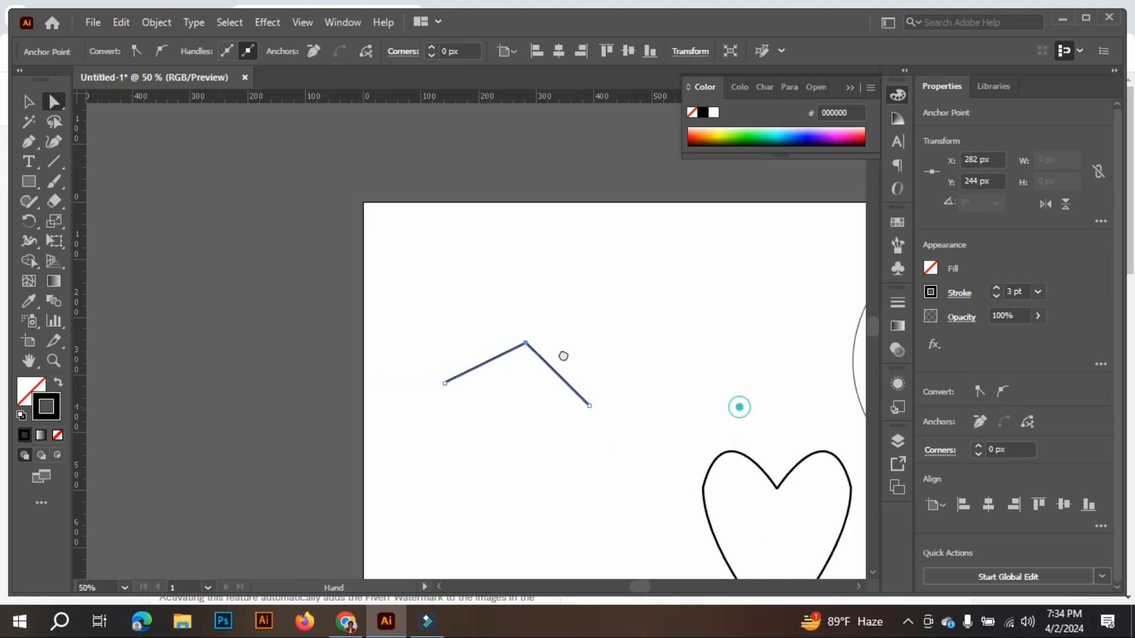
{"action": "left_click_drag", "start_coordinate": [739, 405], "coordinate": [491, 289]}
{"action": "scroll", "coordinate": [530, 396], "scroll_direction": "up", "scroll_amount": 4}
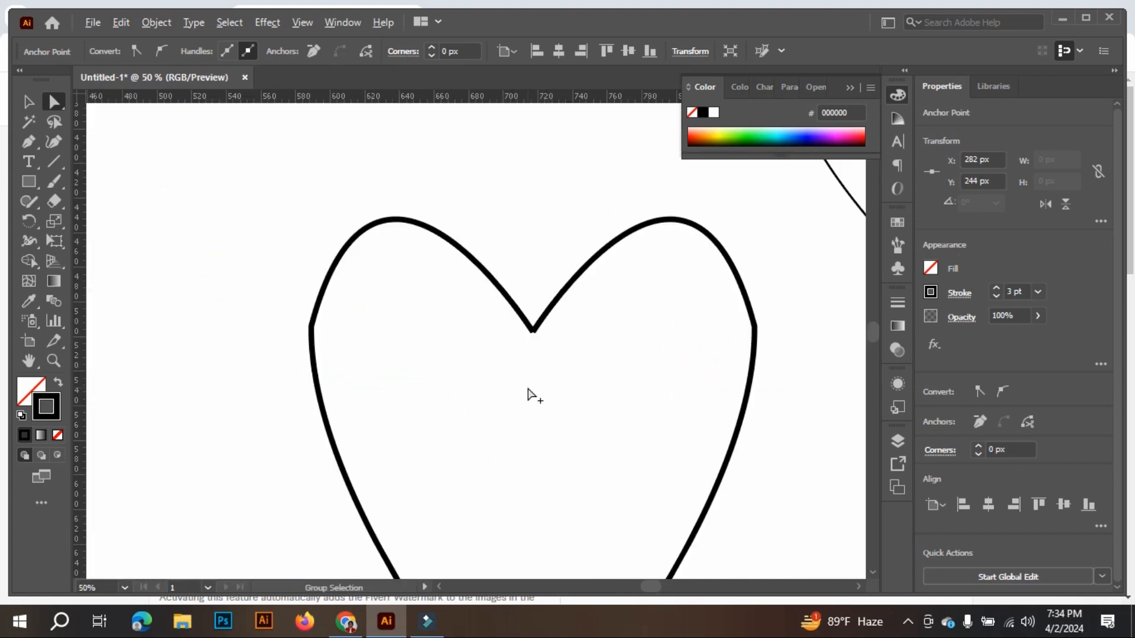
{"action": "left_click_drag", "start_coordinate": [582, 338], "coordinate": [513, 287]}
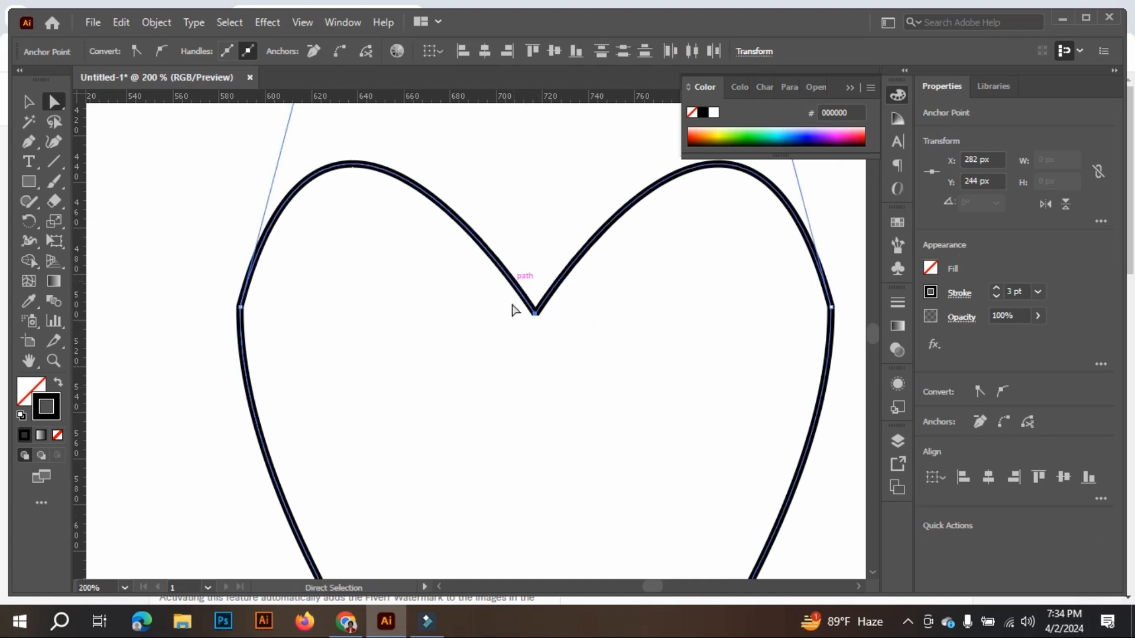
{"action": "left_click", "coordinate": [405, 372]}
{"action": "left_click", "coordinate": [169, 181]}
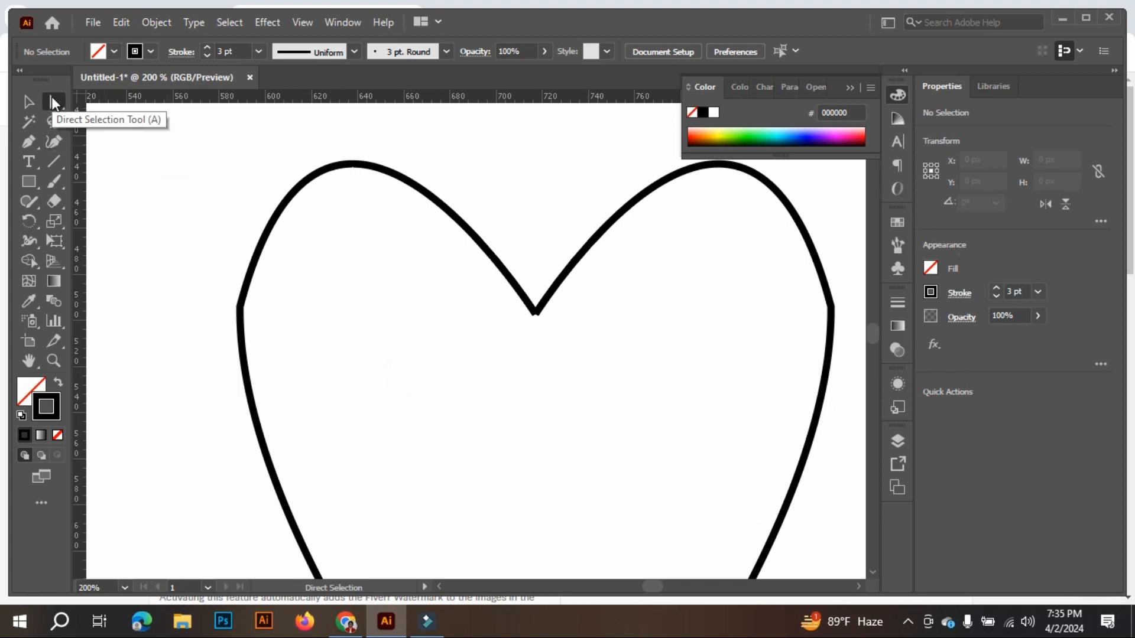
Step: Select both halves of the heart as whole paths, show their anchor points, and deselect them
{"action": "left_click", "coordinate": [28, 103]}
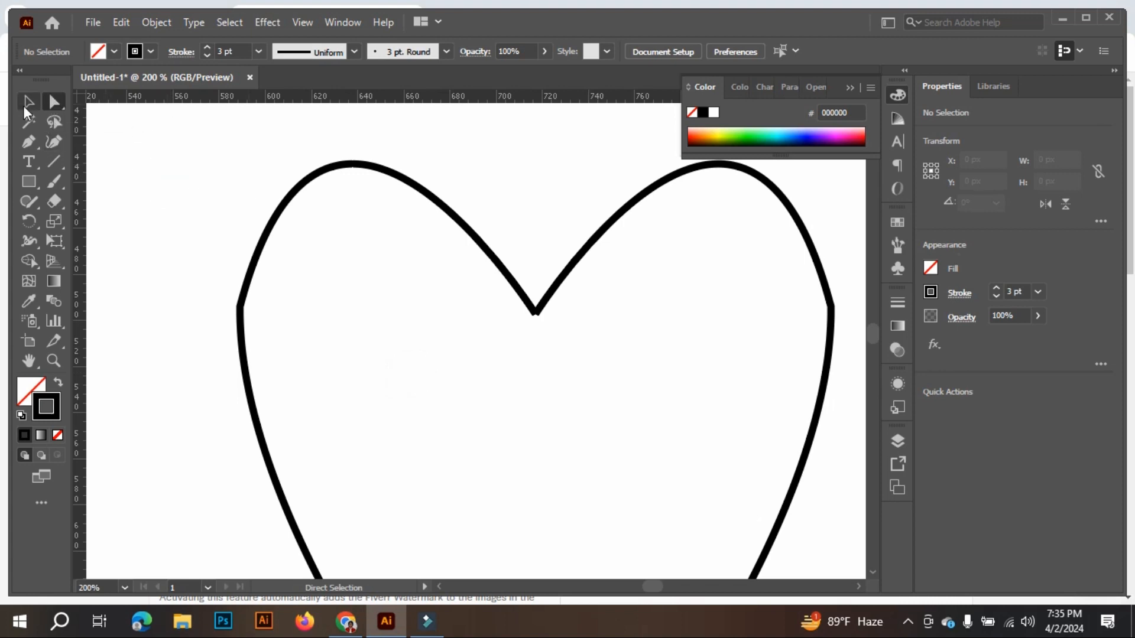
{"action": "scroll", "coordinate": [400, 346], "scroll_direction": "down", "scroll_amount": 3}
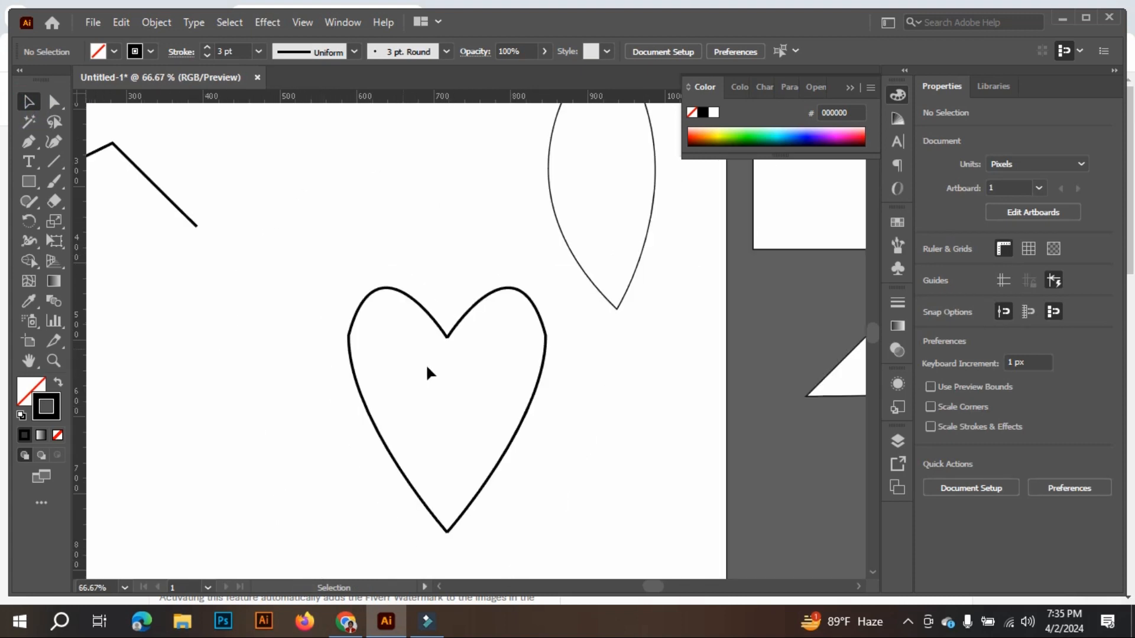
{"action": "left_click_drag", "start_coordinate": [322, 248], "coordinate": [563, 489]}
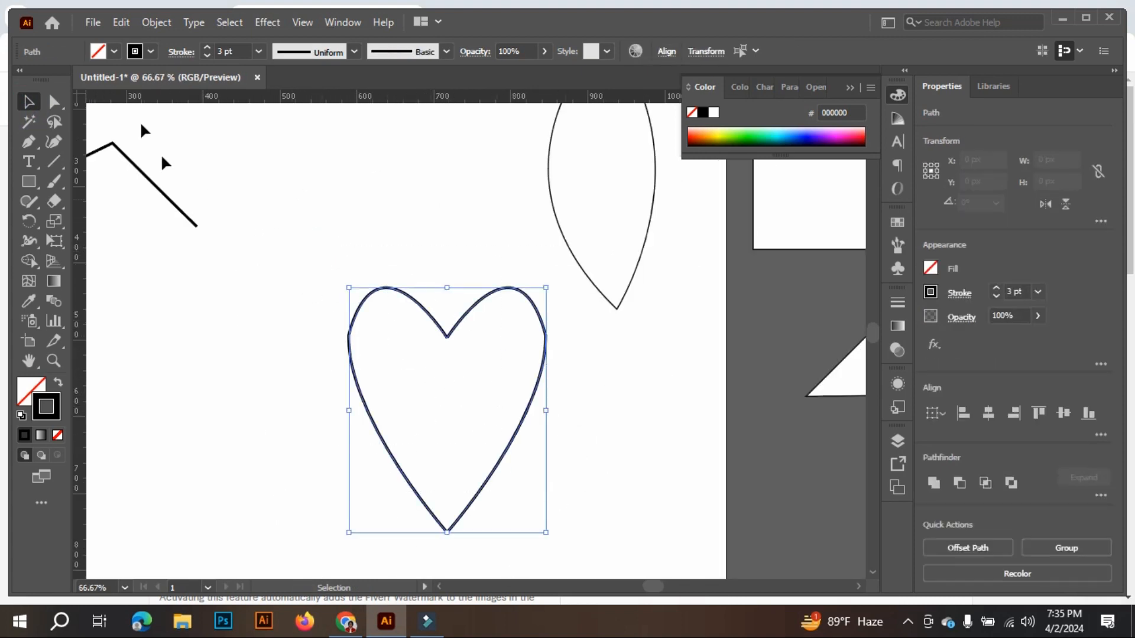
{"action": "left_click", "coordinate": [54, 102]}
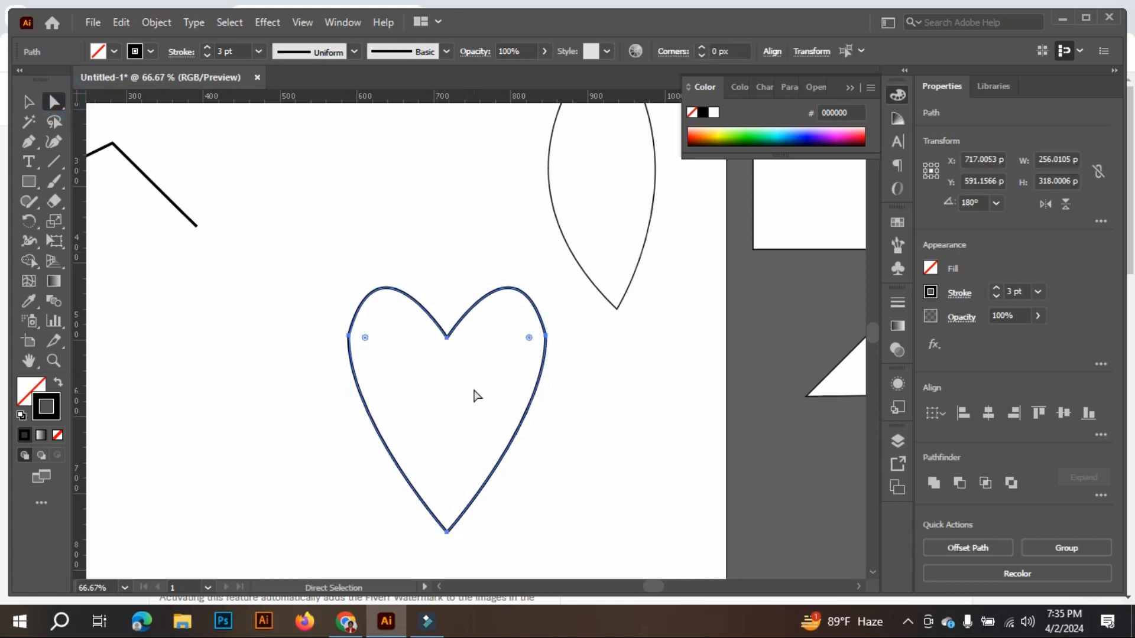
{"action": "left_click", "coordinate": [436, 233]}
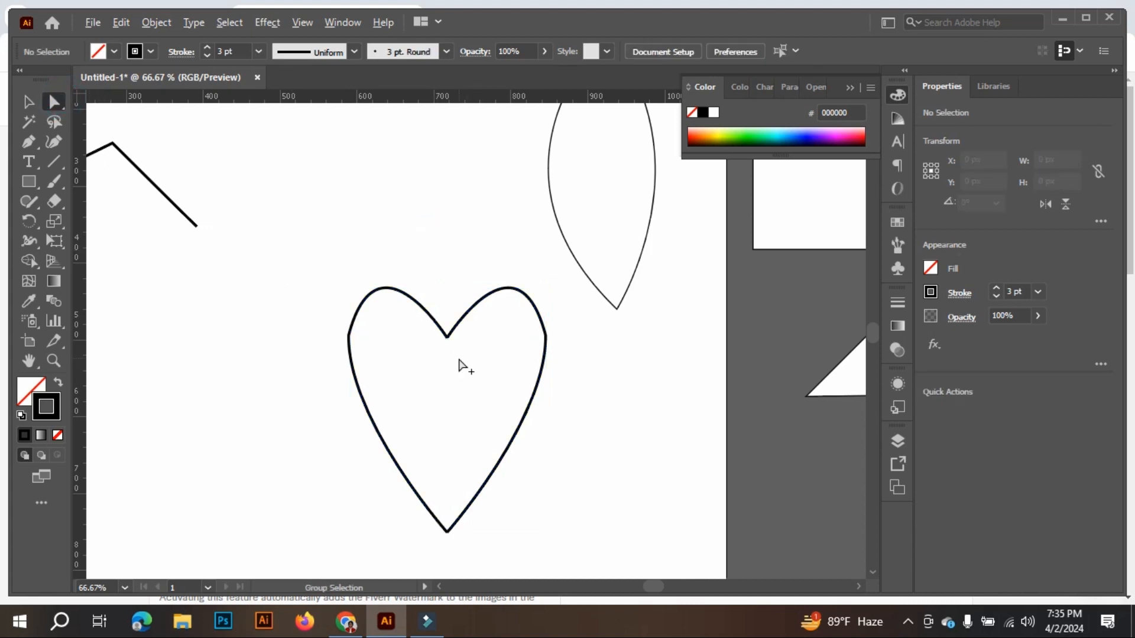
Step: Average the two endpoints at the heart's upper notch along both axes and deselect them
{"action": "scroll", "coordinate": [460, 367], "scroll_direction": "up", "scroll_amount": 2}
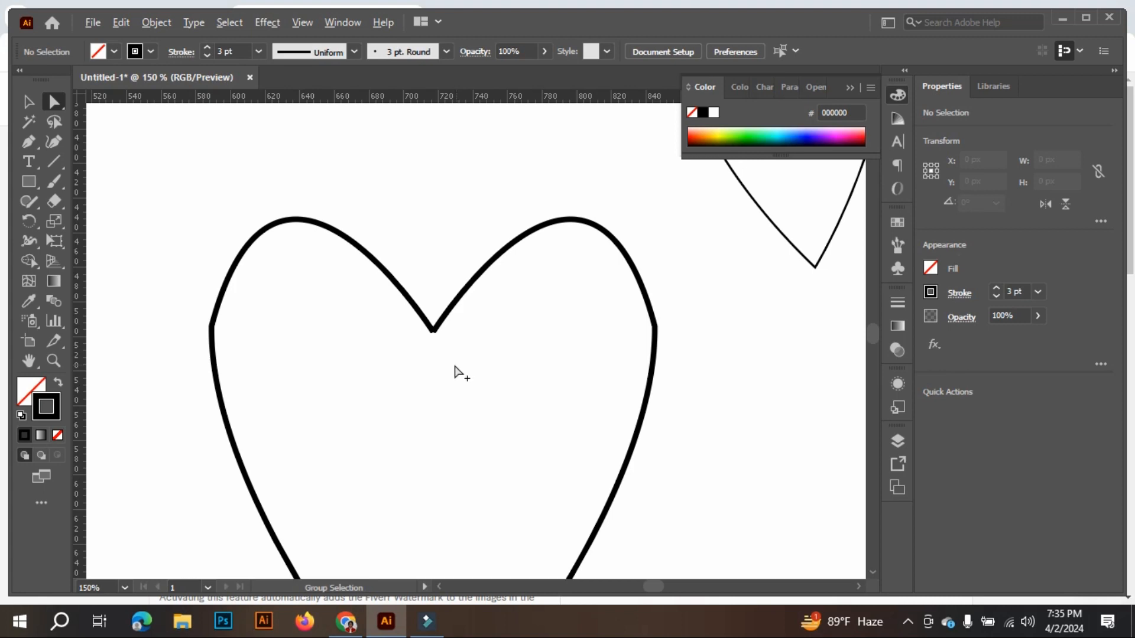
{"action": "scroll", "coordinate": [456, 371], "scroll_direction": "up", "scroll_amount": 1}
{"action": "left_click_drag", "start_coordinate": [485, 369], "coordinate": [388, 291]}
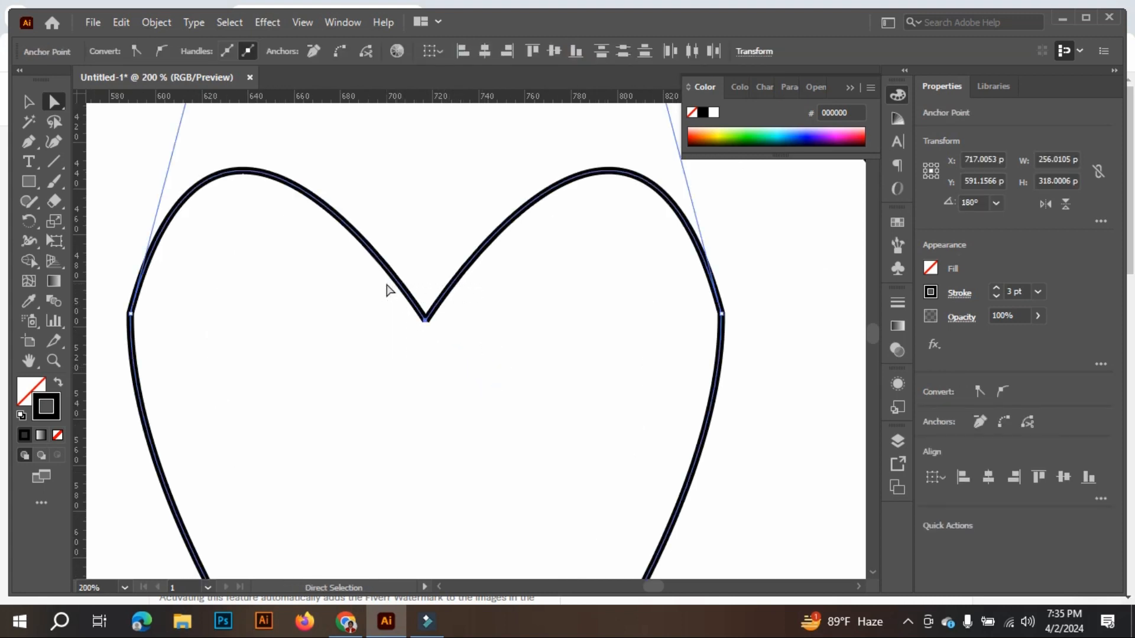
{"action": "right_click", "coordinate": [429, 321]}
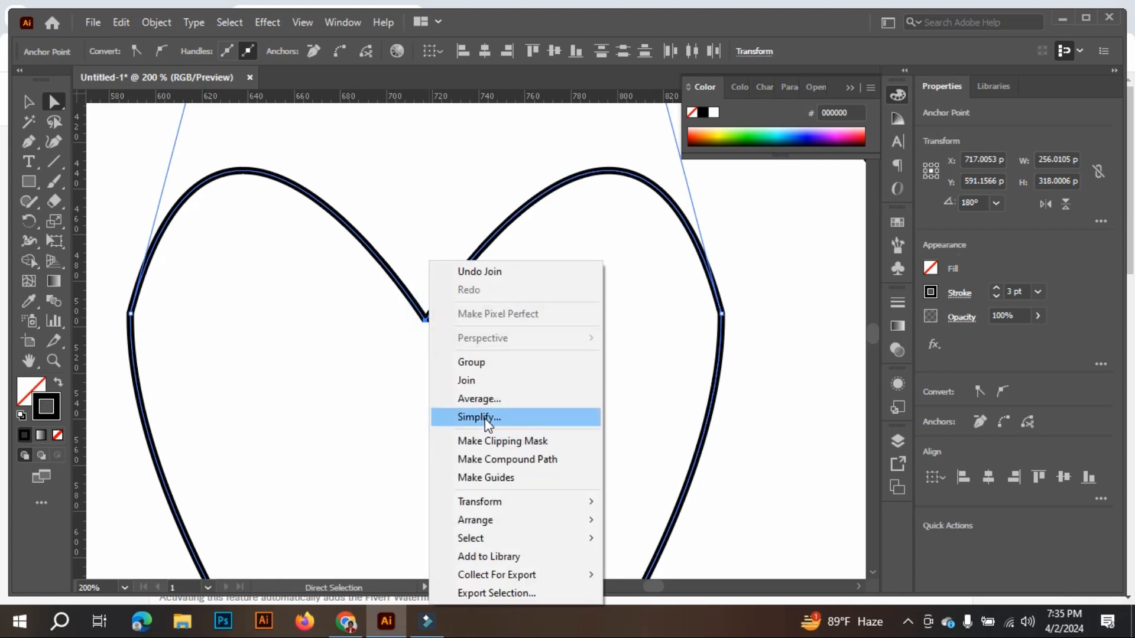
{"action": "left_click", "coordinate": [498, 402]}
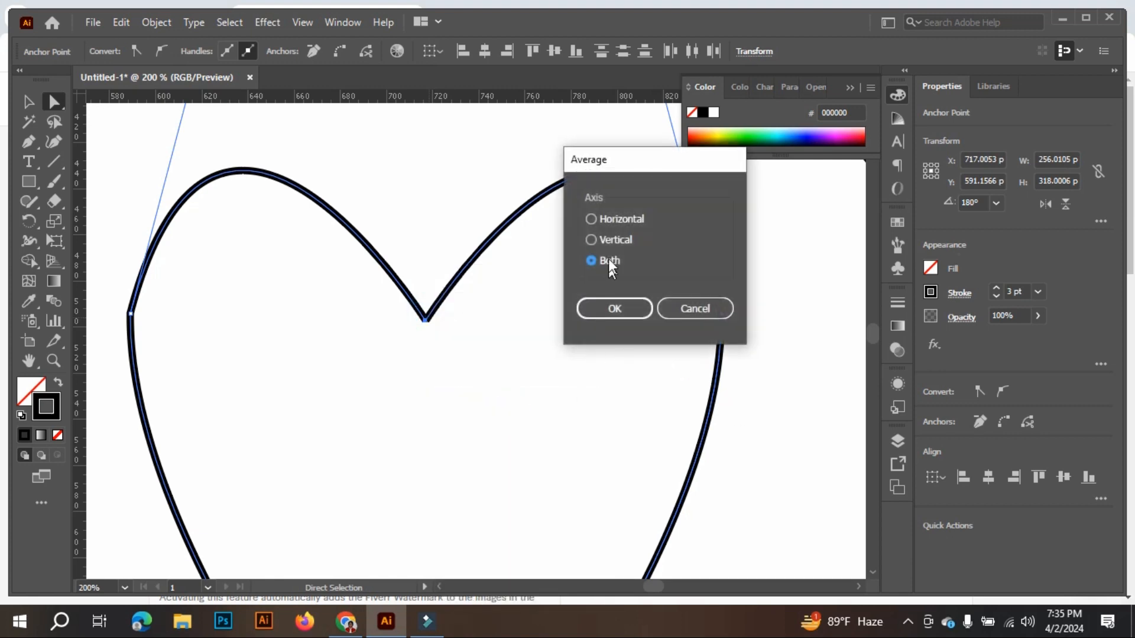
{"action": "left_click", "coordinate": [624, 309]}
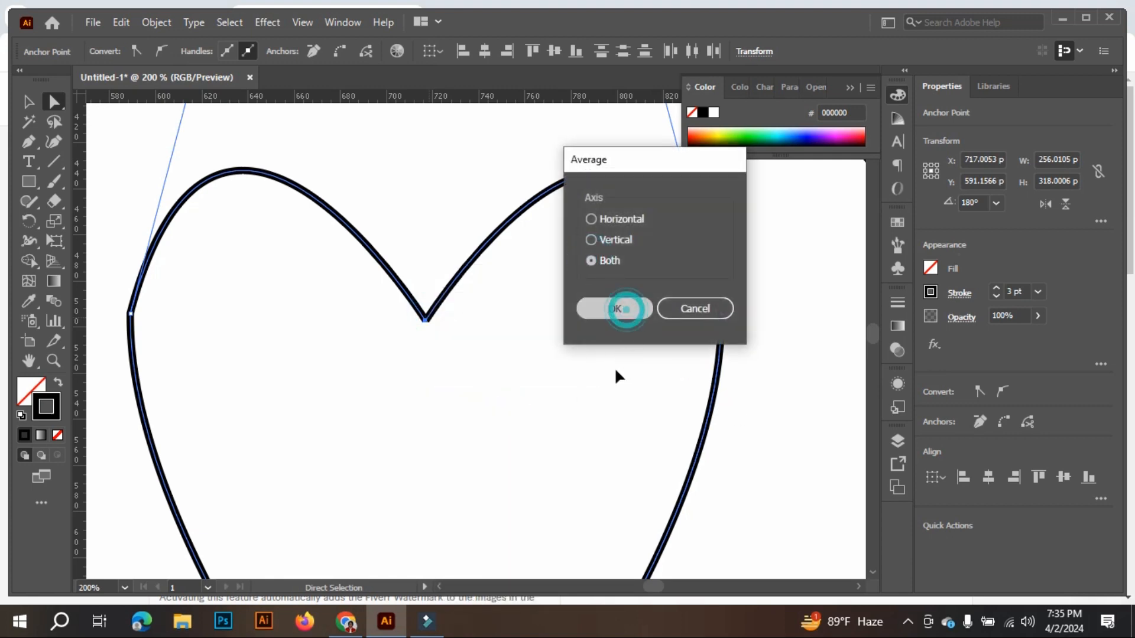
{"action": "left_click", "coordinate": [479, 363]}
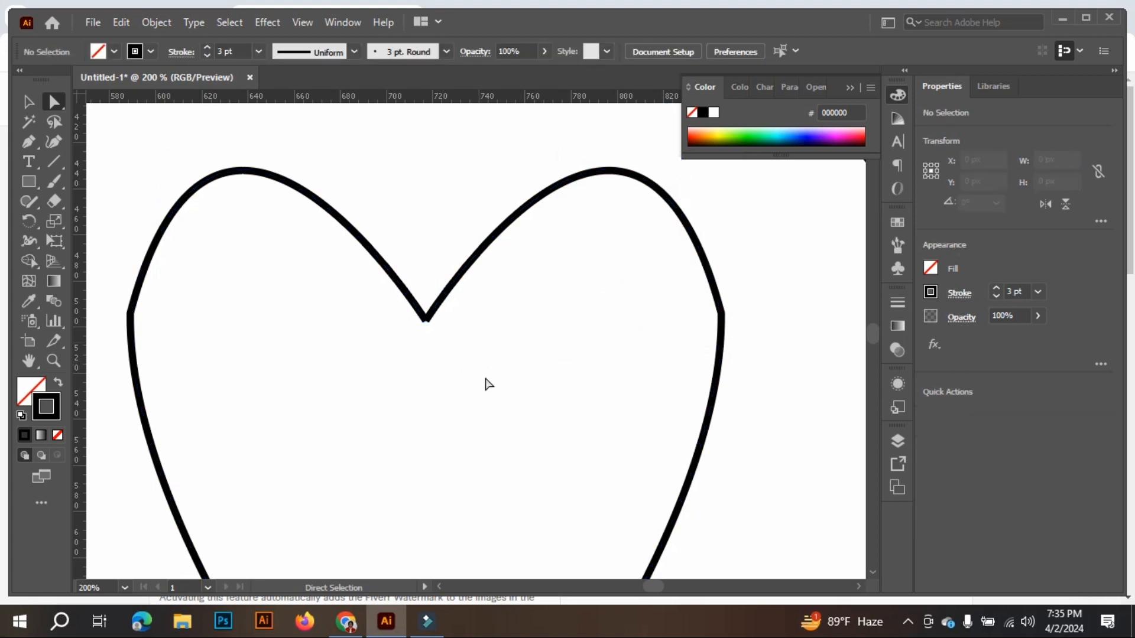
Step: Join the two endpoints at the heart's upper notch and deselect the path
{"action": "left_click_drag", "start_coordinate": [490, 381], "coordinate": [381, 296]}
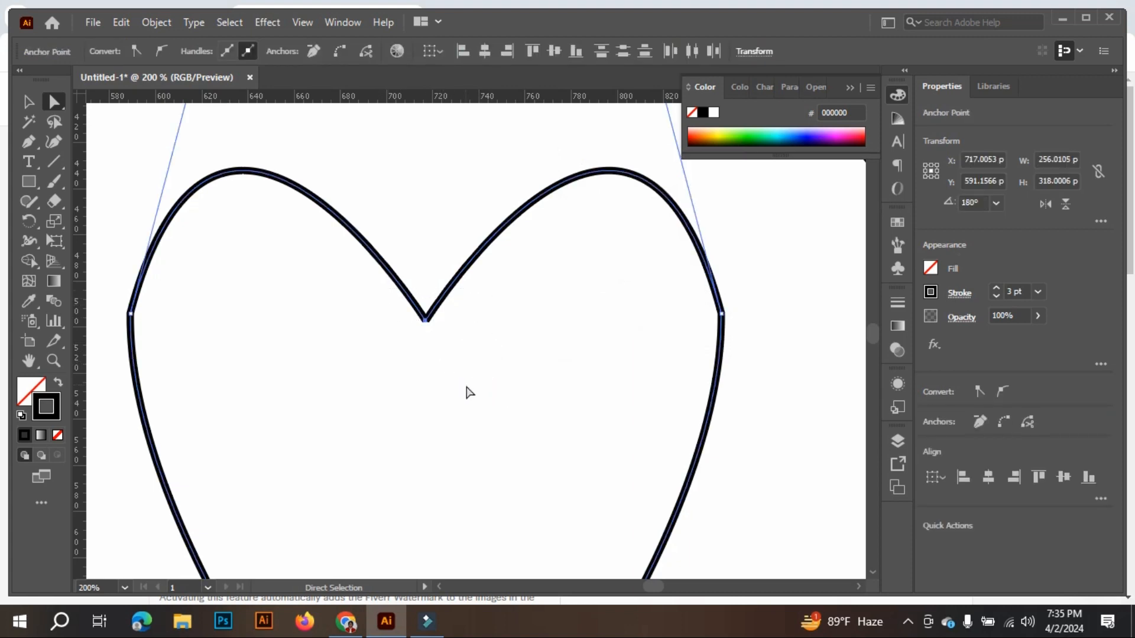
{"action": "right_click", "coordinate": [430, 332]}
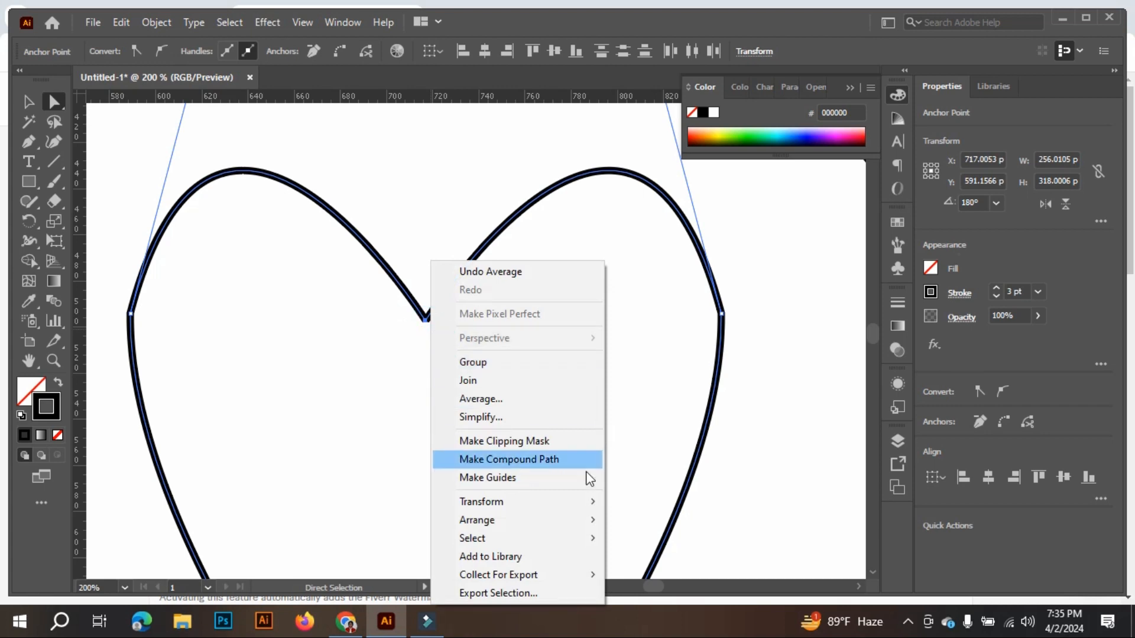
{"action": "left_click", "coordinate": [520, 381]}
{"action": "left_click", "coordinate": [545, 349]}
Step: Average the two endpoints at the heart's bottom tip along both axes
{"action": "scroll", "coordinate": [495, 392], "scroll_direction": "down", "scroll_amount": 10}
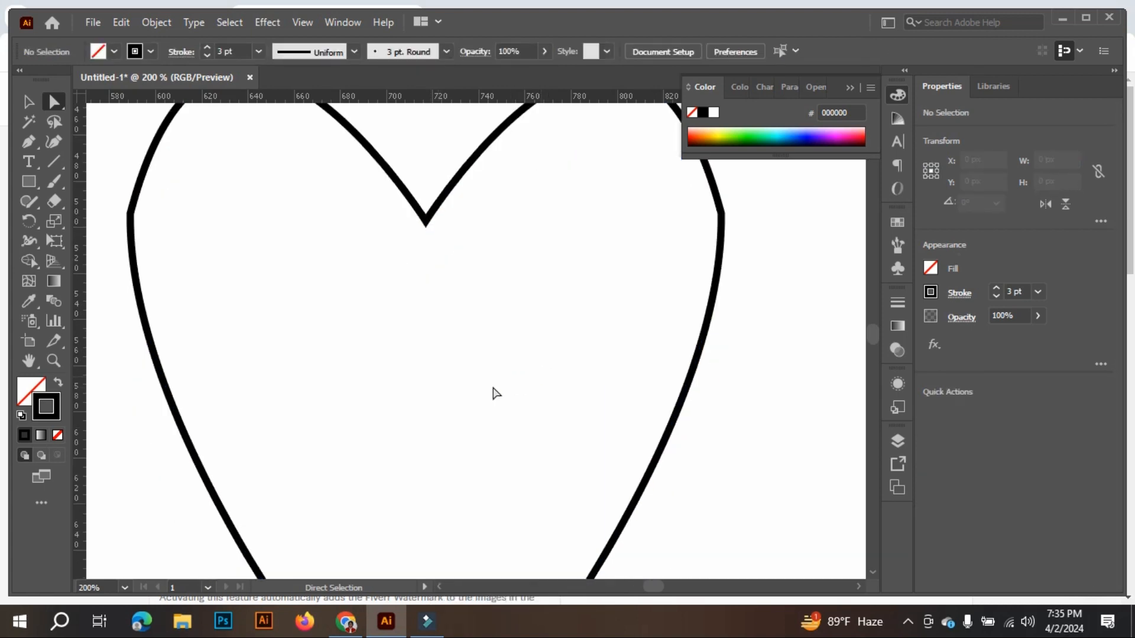
{"action": "left_click_drag", "start_coordinate": [478, 465], "coordinate": [399, 377]}
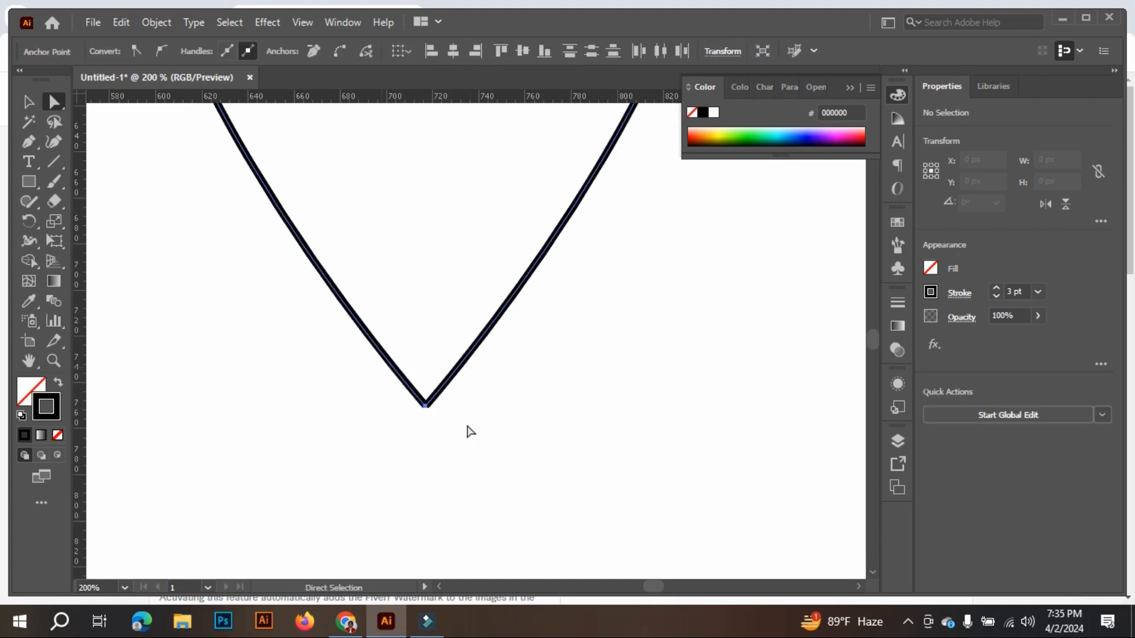
{"action": "right_click", "coordinate": [444, 417]}
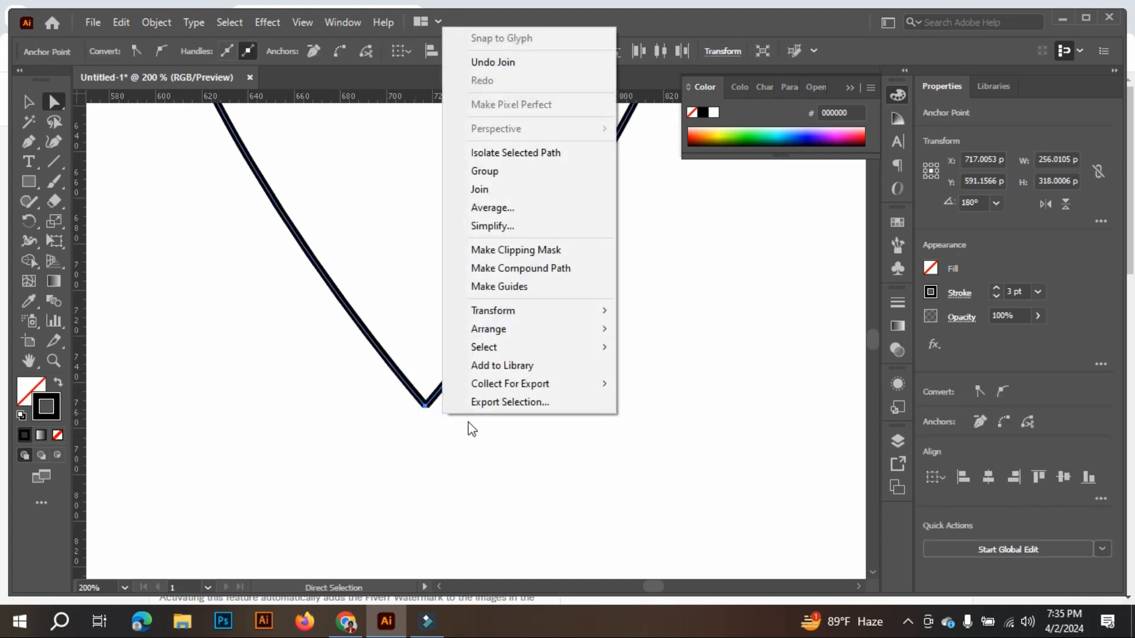
{"action": "left_click", "coordinate": [559, 214]}
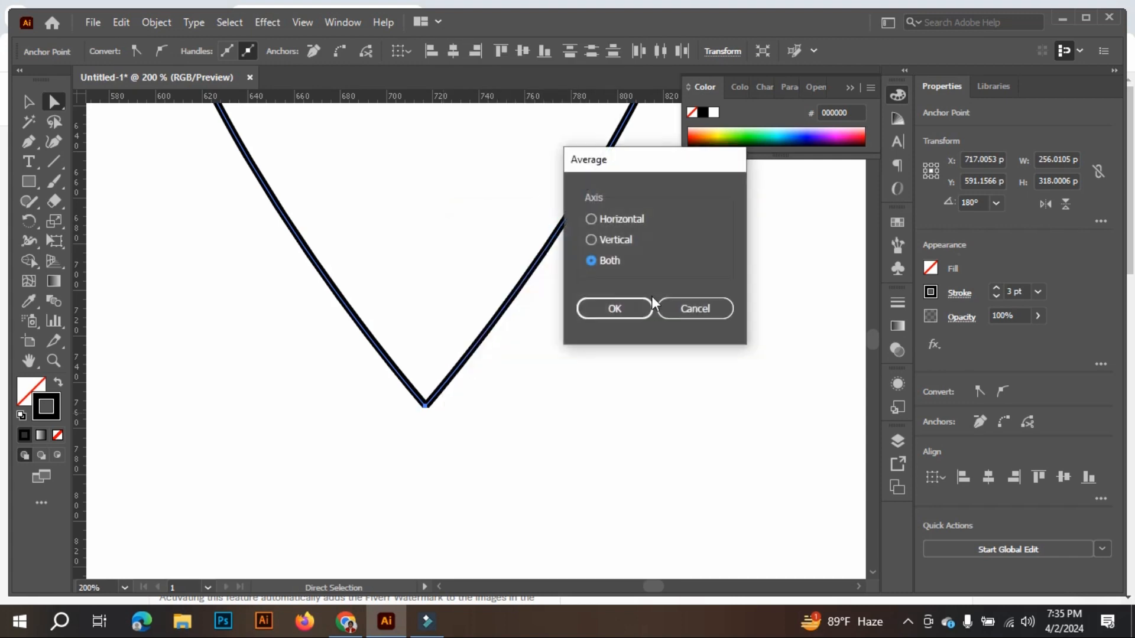
{"action": "left_click", "coordinate": [630, 311]}
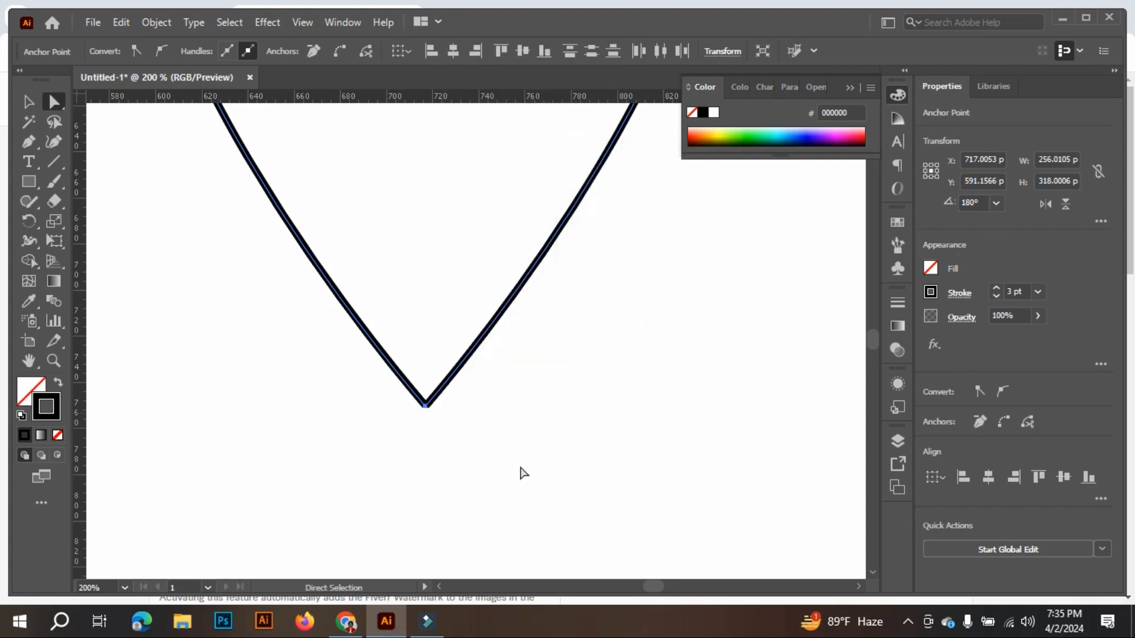
Step: Join the two endpoints at the heart's bottom tip and deselect the path
{"action": "left_click_drag", "start_coordinate": [487, 461], "coordinate": [387, 379]}
{"action": "left_click", "coordinate": [446, 402]}
{"action": "right_click", "coordinate": [427, 402]}
{"action": "left_click", "coordinate": [524, 175]}
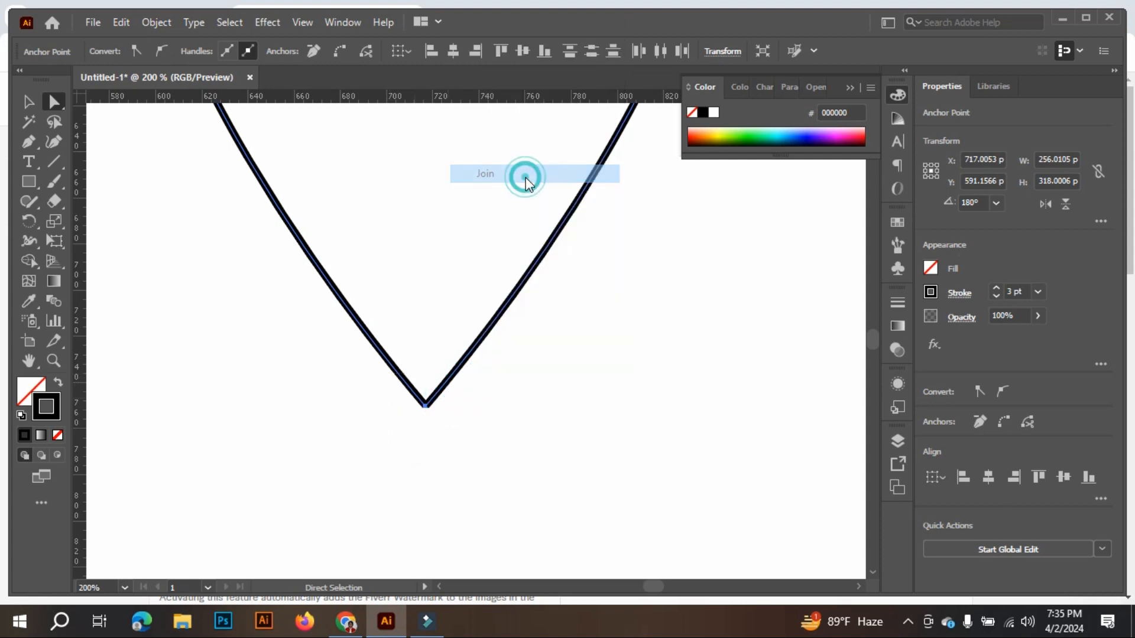
{"action": "left_click", "coordinate": [530, 438]}
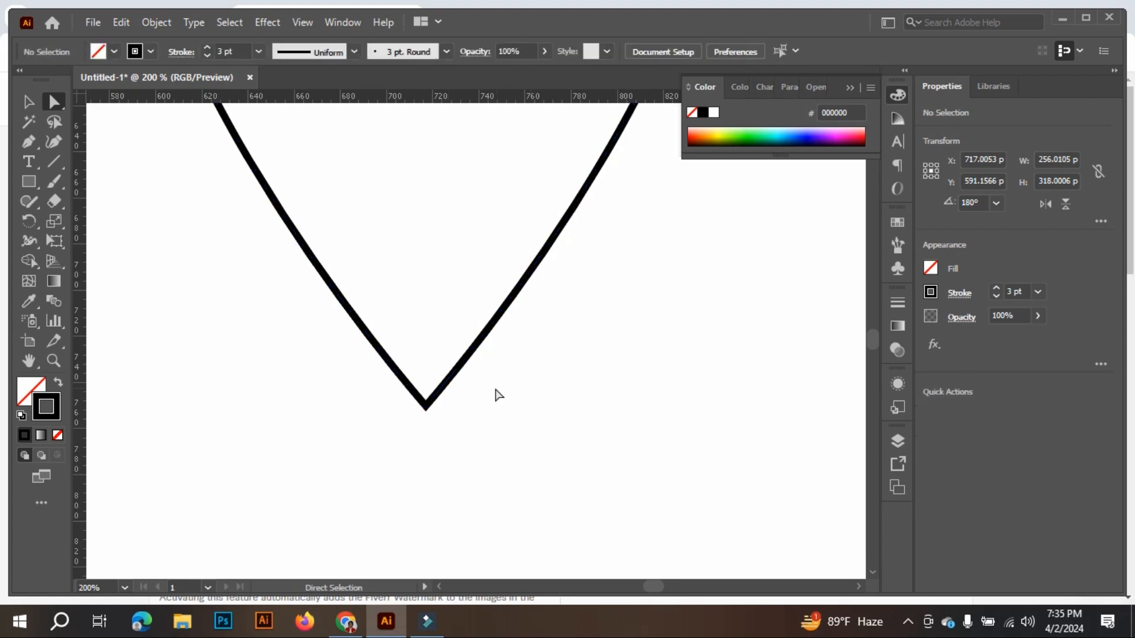
Step: Select the whole heart and move it as one object, placing its centre at about X 689 px, Y 664 px on the artboard
{"action": "scroll", "coordinate": [489, 392], "scroll_direction": "down", "scroll_amount": 3}
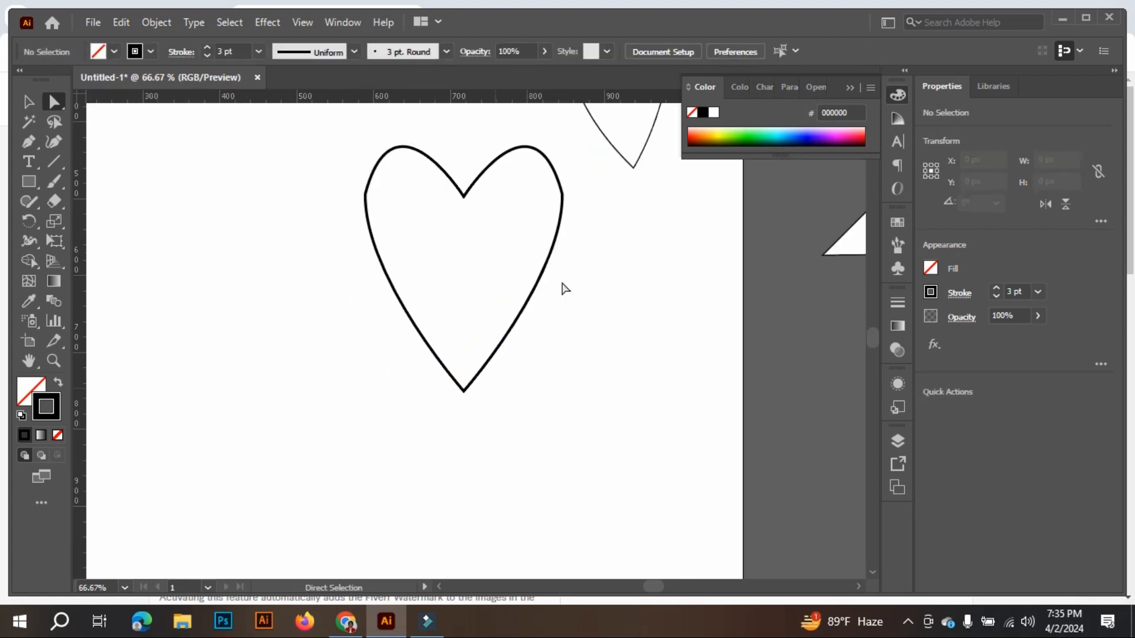
{"action": "left_click", "coordinate": [491, 159]}
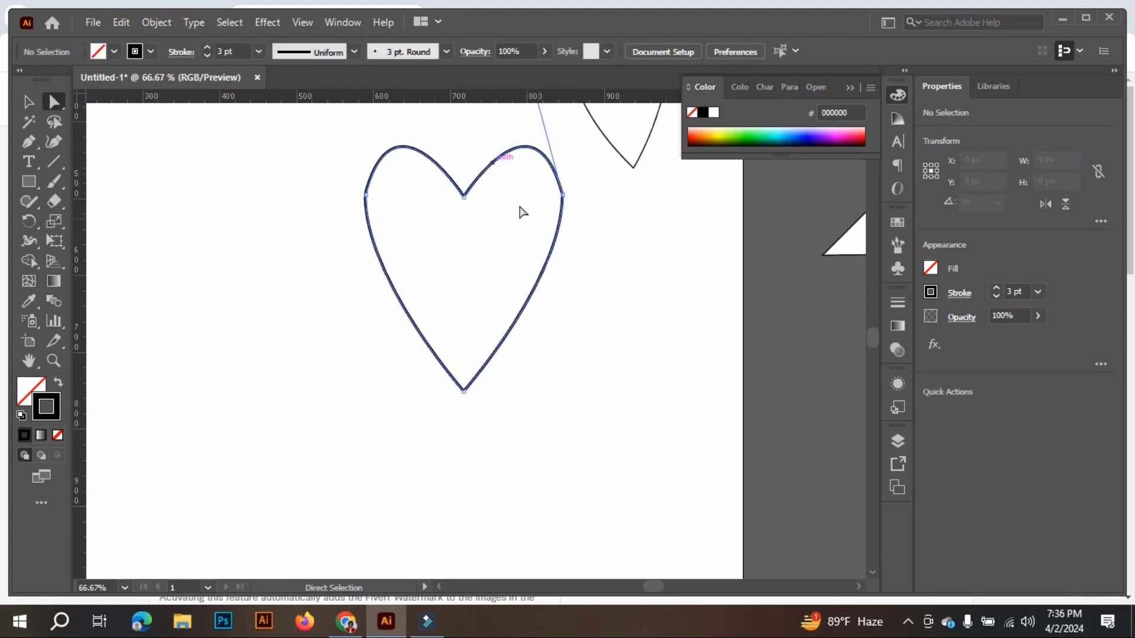
{"action": "left_click", "coordinate": [31, 102]}
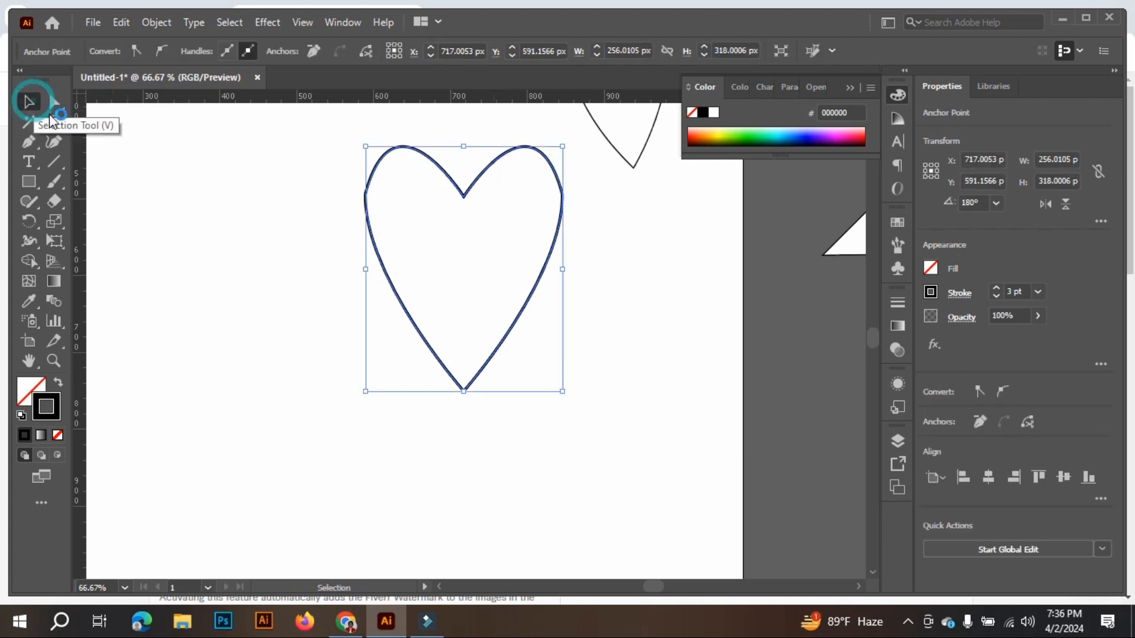
{"action": "left_click_drag", "start_coordinate": [489, 180], "coordinate": [690, 282]}
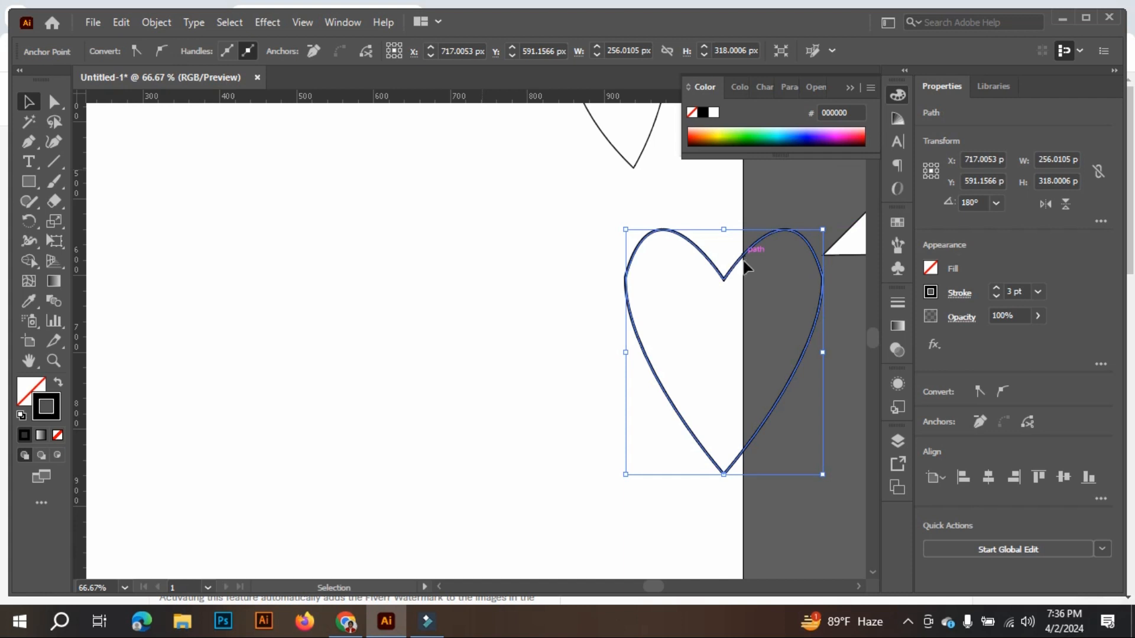
{"action": "left_click_drag", "start_coordinate": [743, 257], "coordinate": [474, 233]}
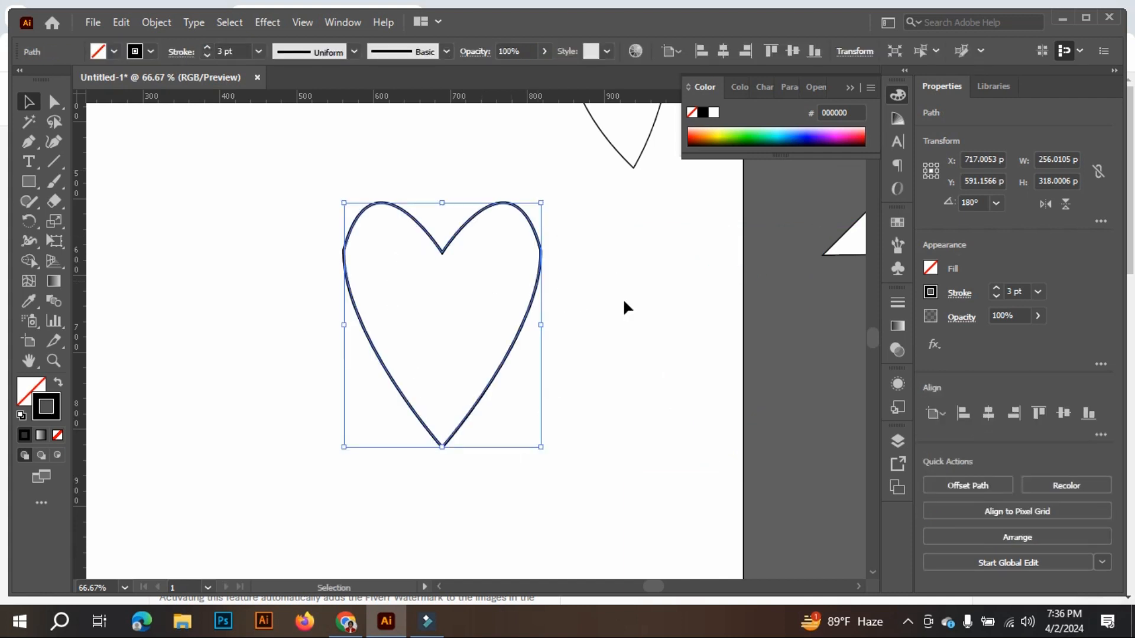
{"action": "scroll", "coordinate": [622, 299], "scroll_direction": "down", "scroll_amount": 2}
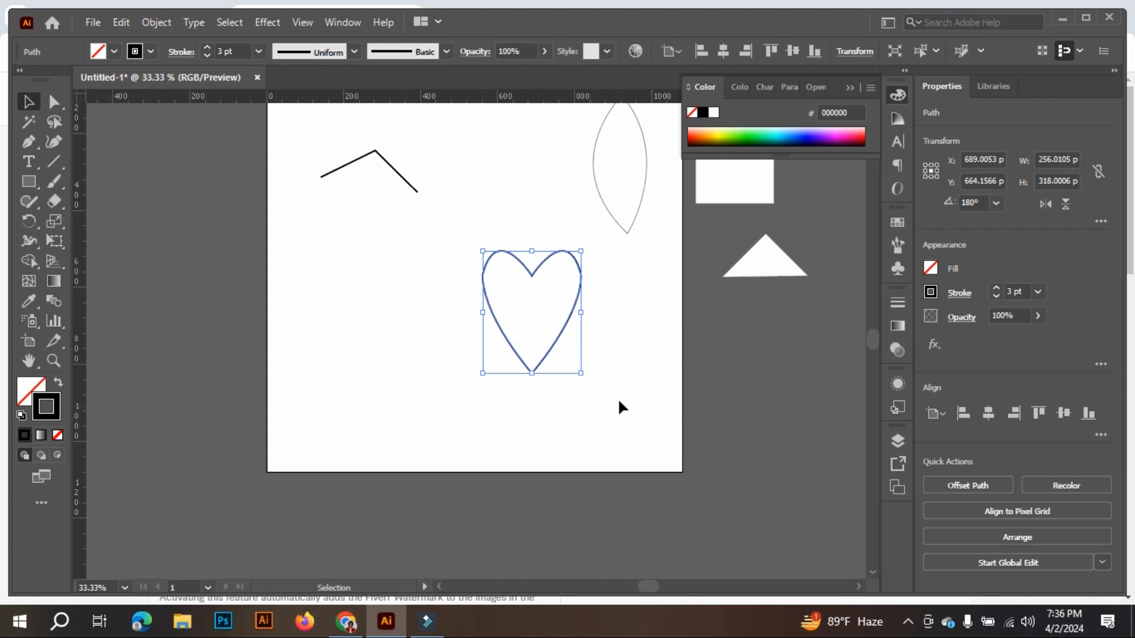
{"action": "scroll", "coordinate": [619, 402], "scroll_direction": "up", "scroll_amount": 3}
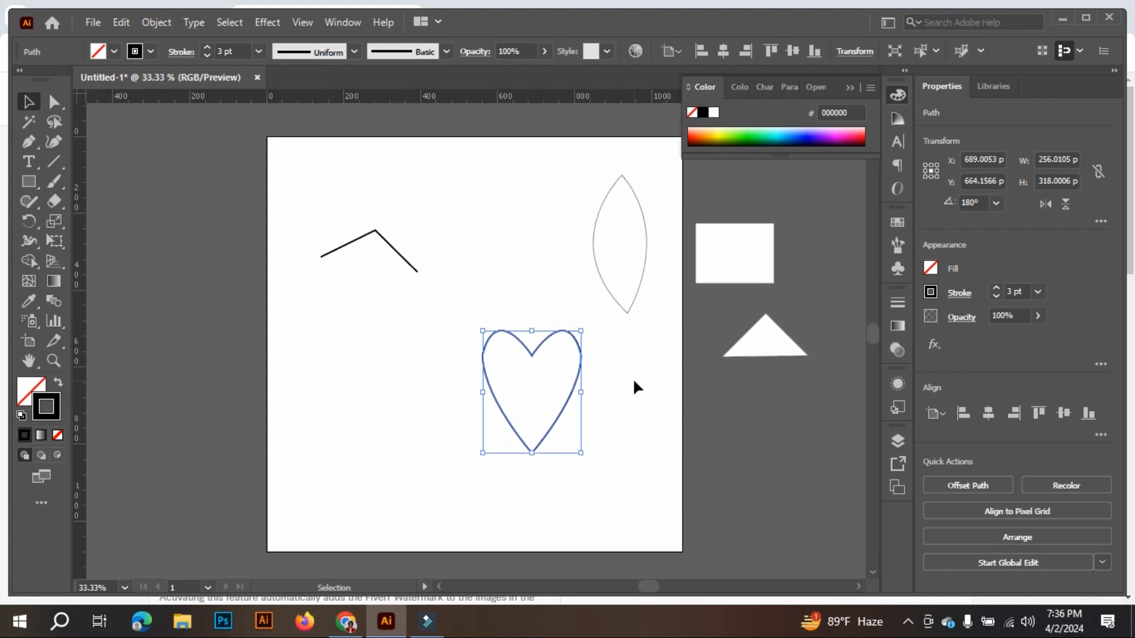